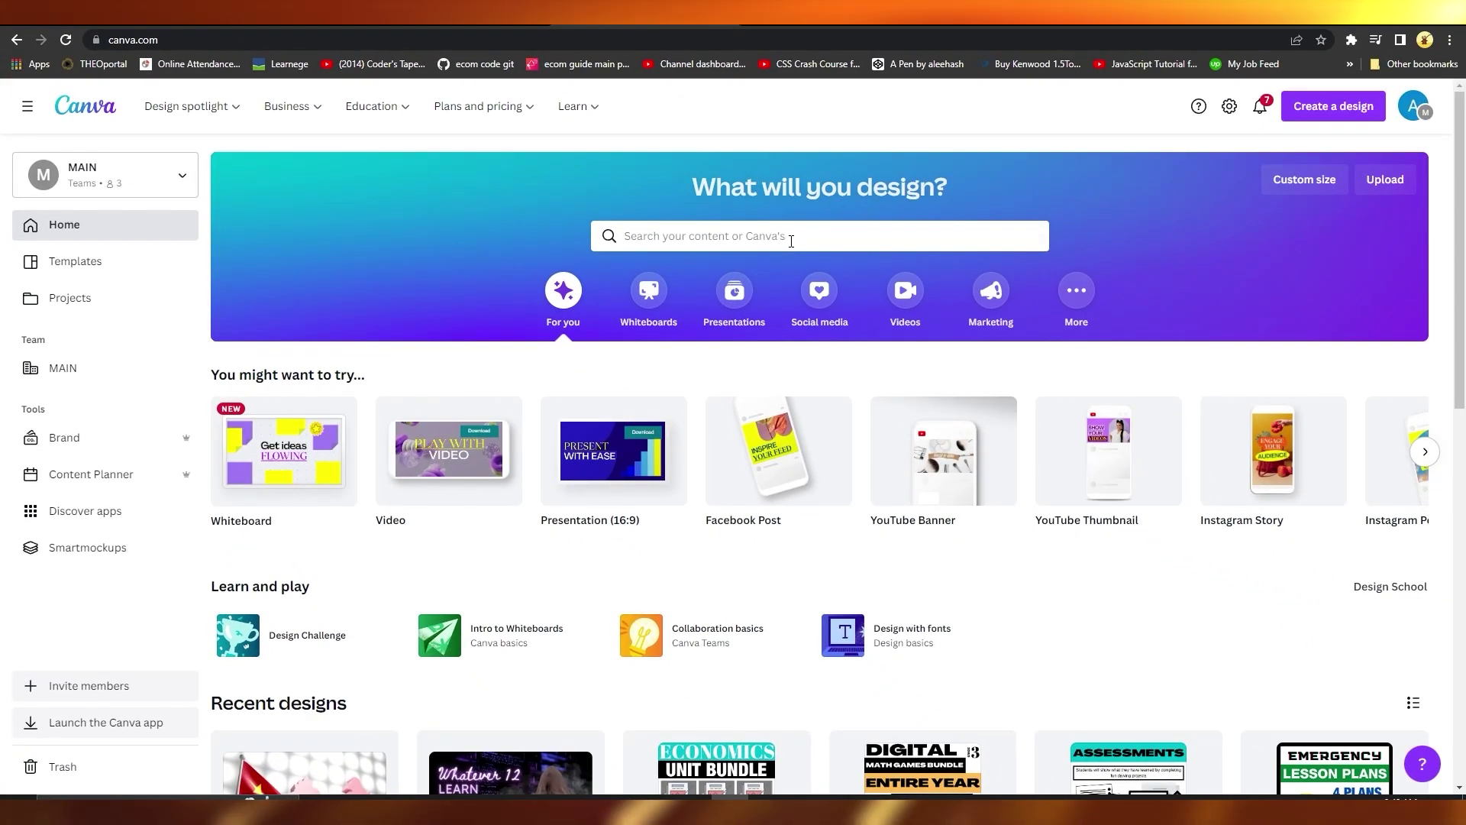
- Search the home page for 'minimalistic logo' and pick the Minimalist Logo suggestion
left_click(791, 241)
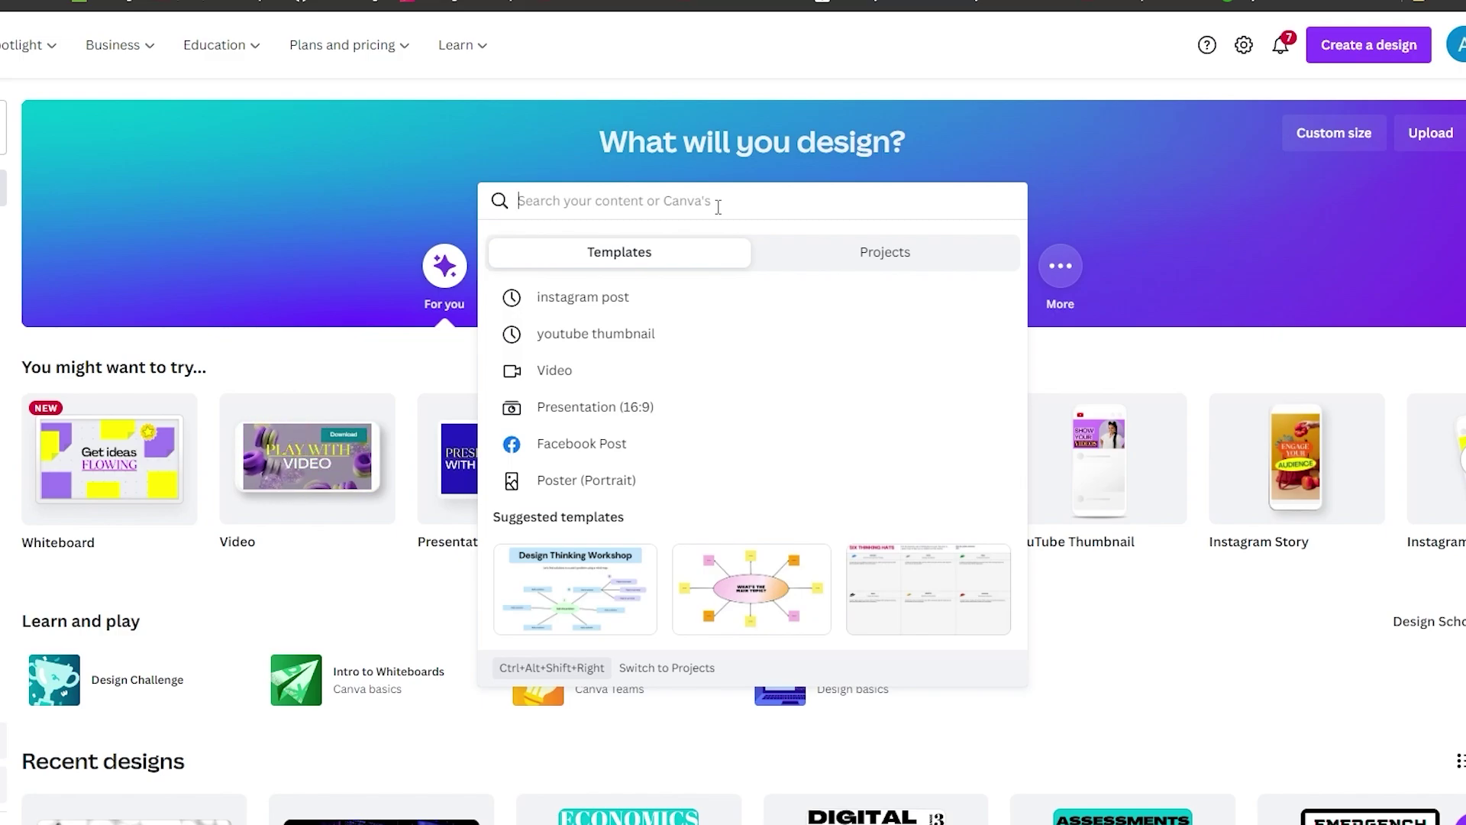
type("min")
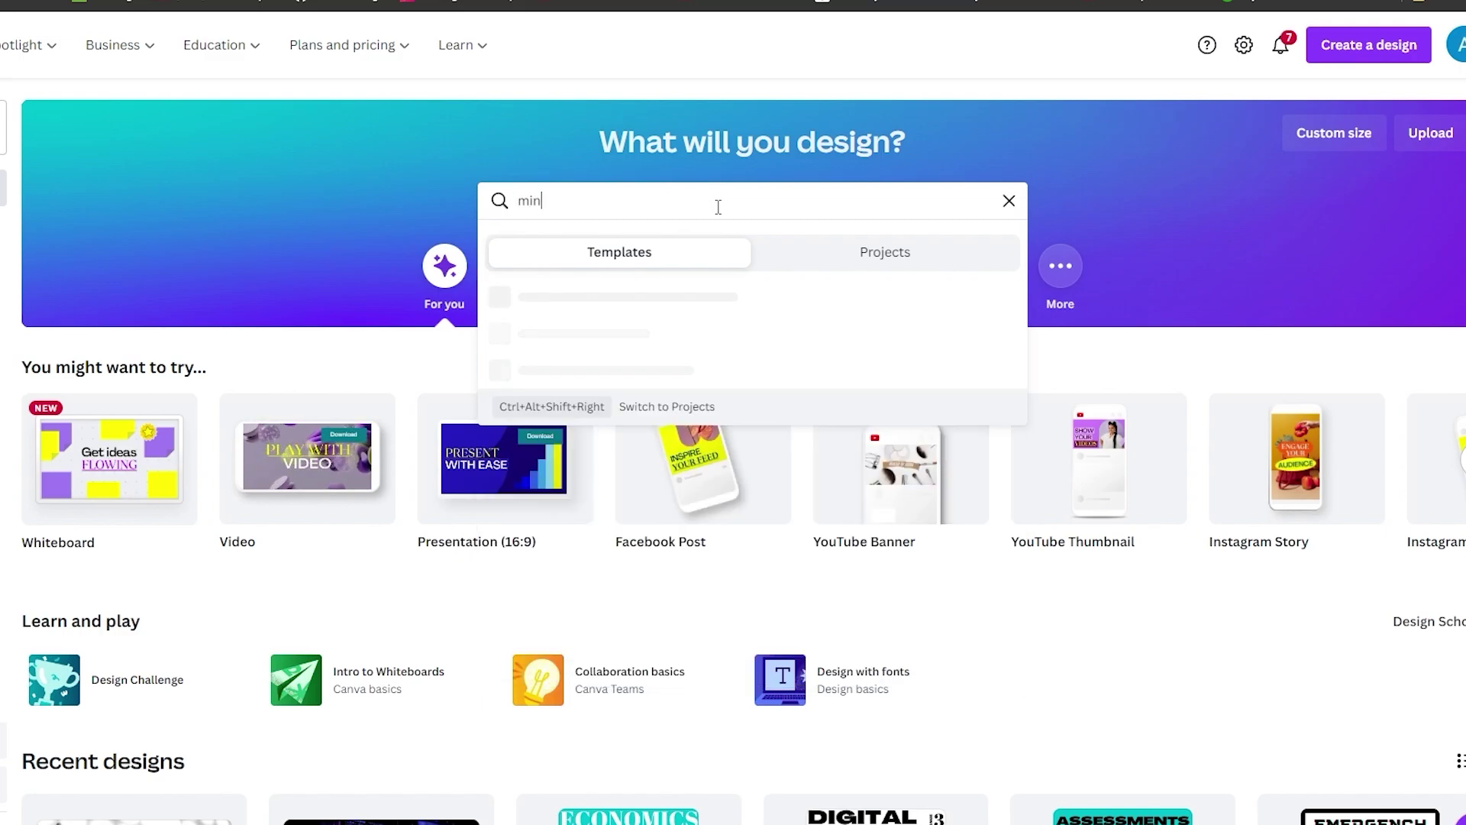
type("imalisti")
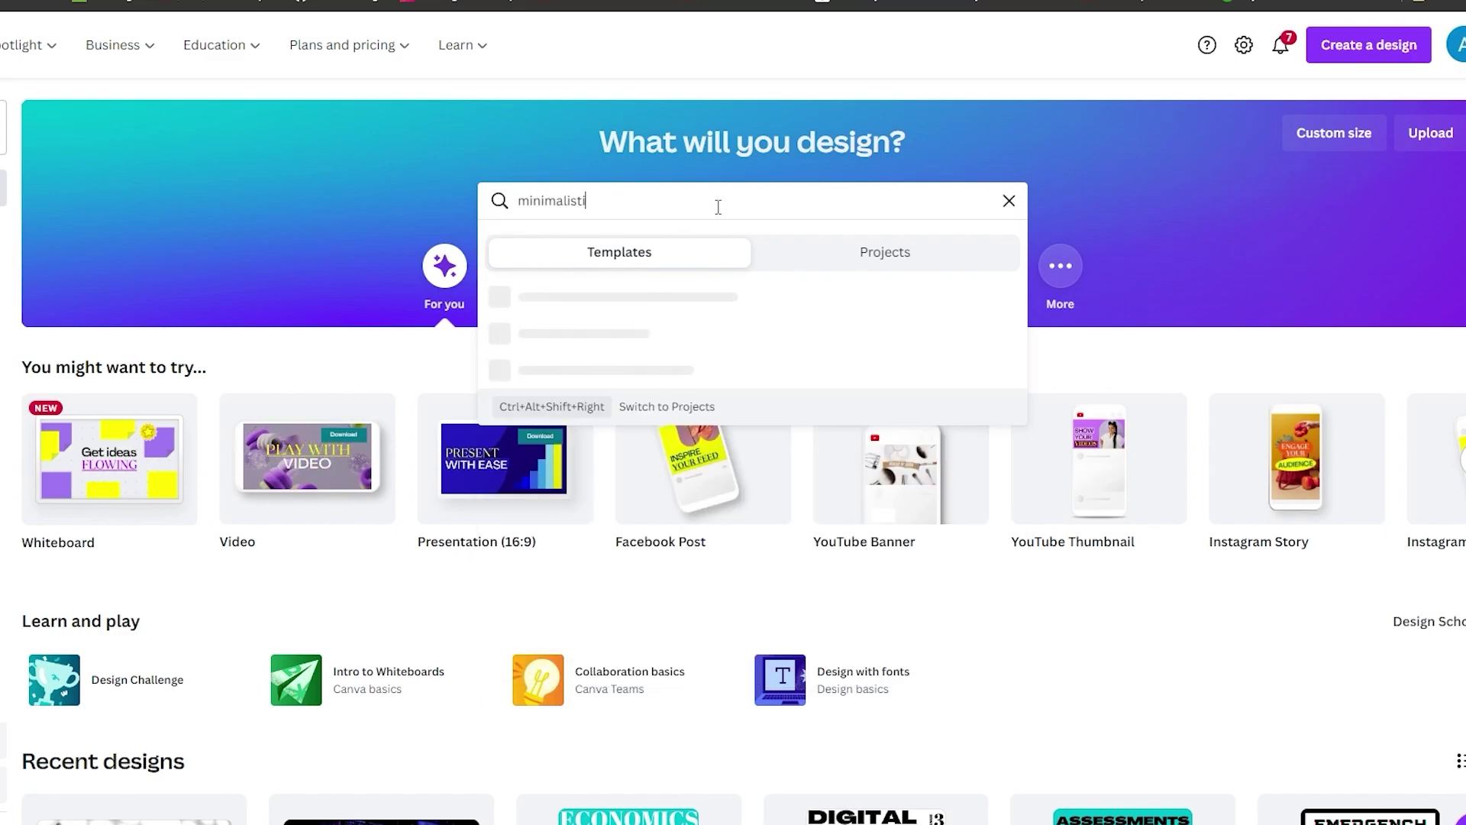
type("c logo")
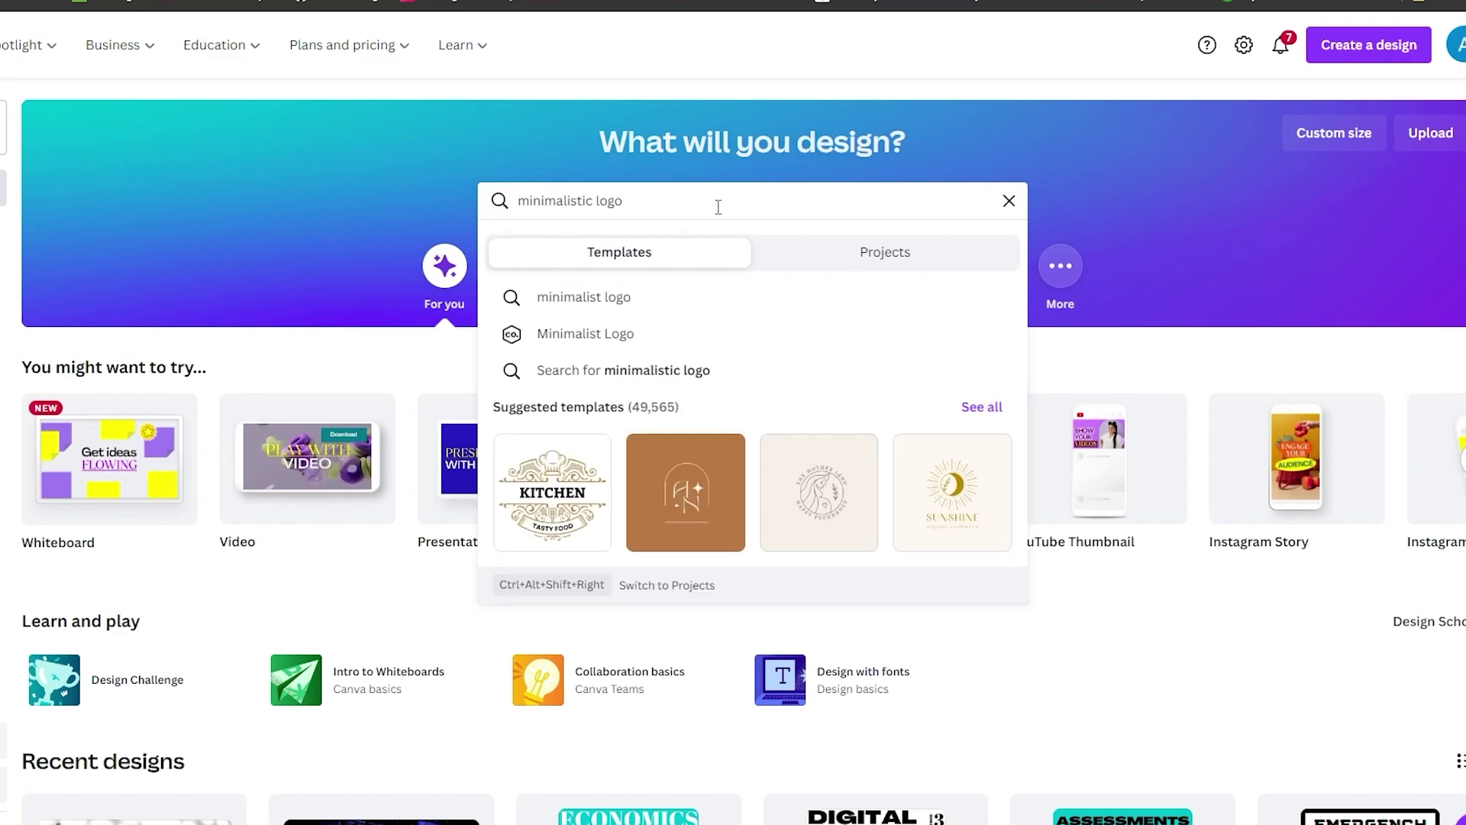
left_click(569, 345)
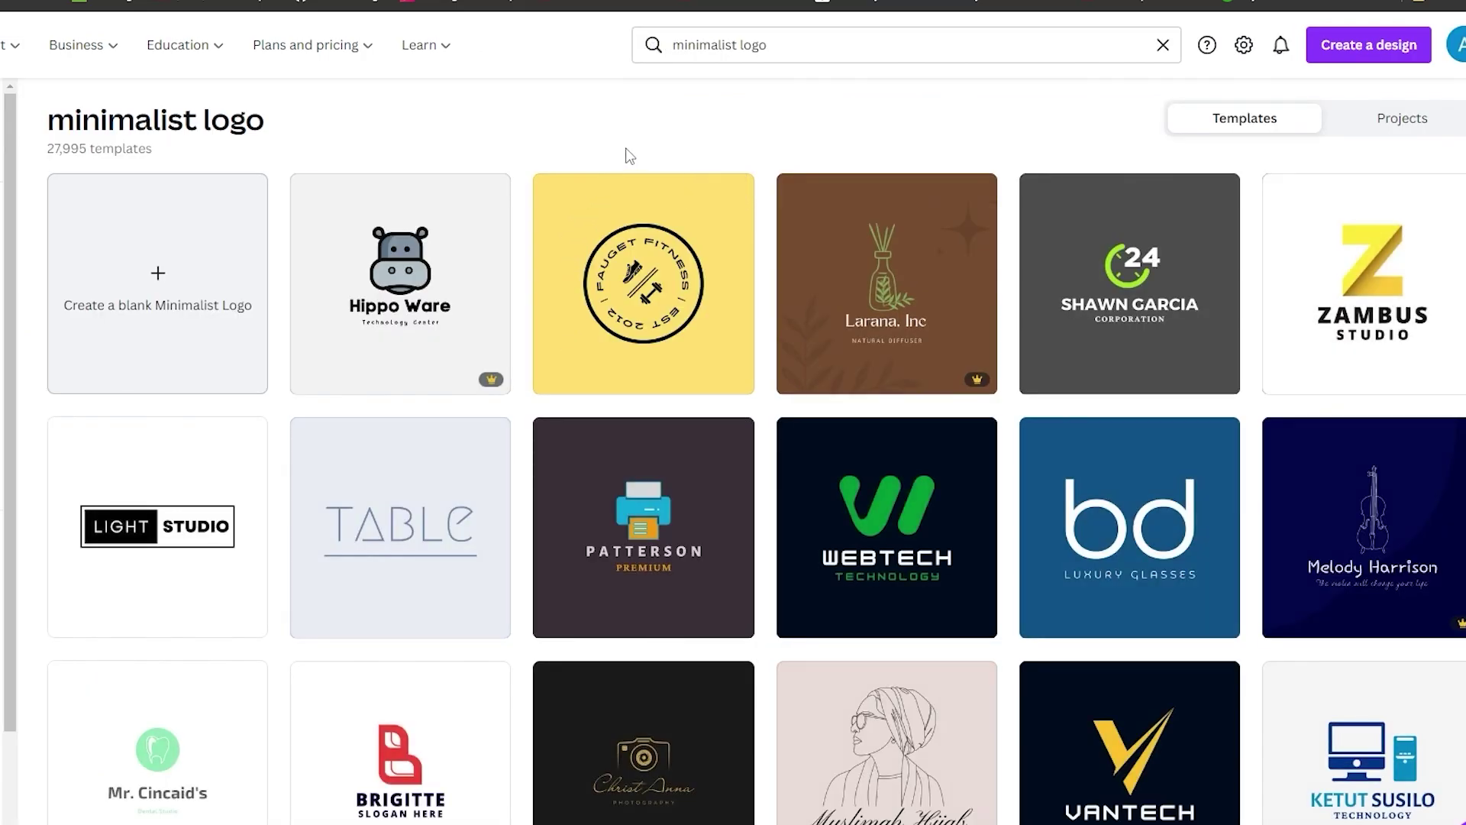
scroll(629, 145, "down", 1)
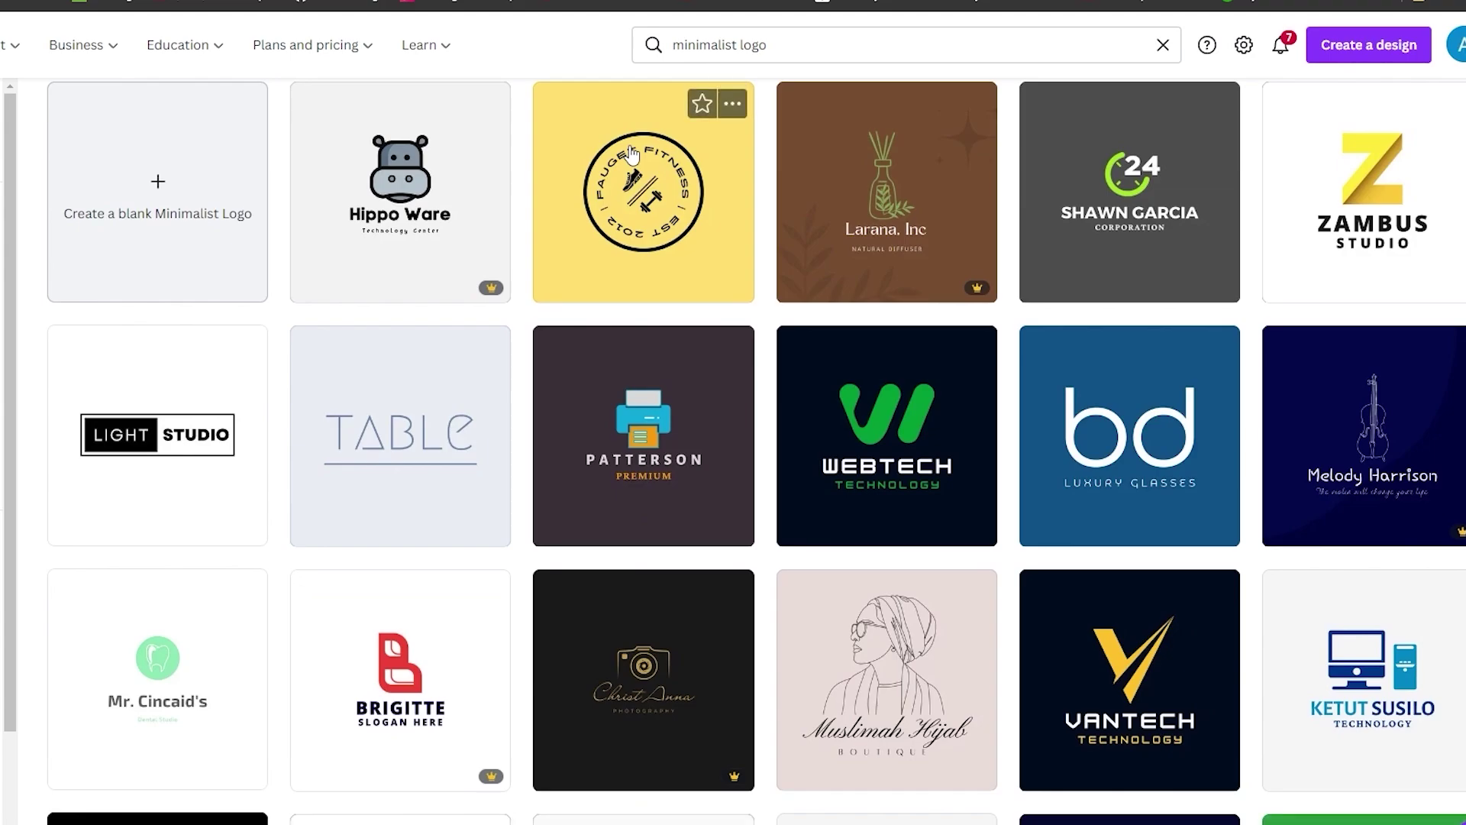
scroll(550, 399, "up", 1)
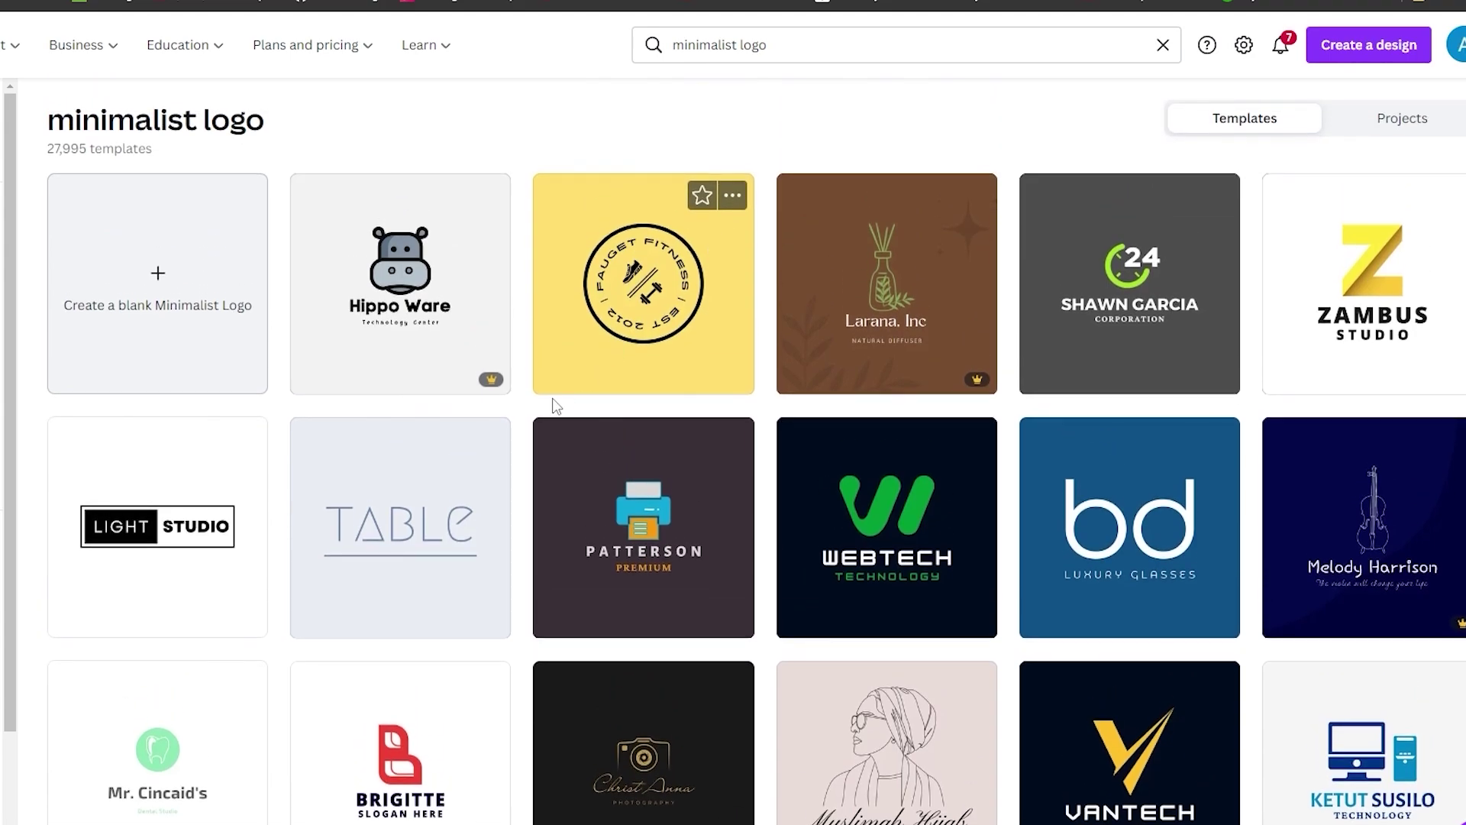
scroll(583, 396, "down", 4)
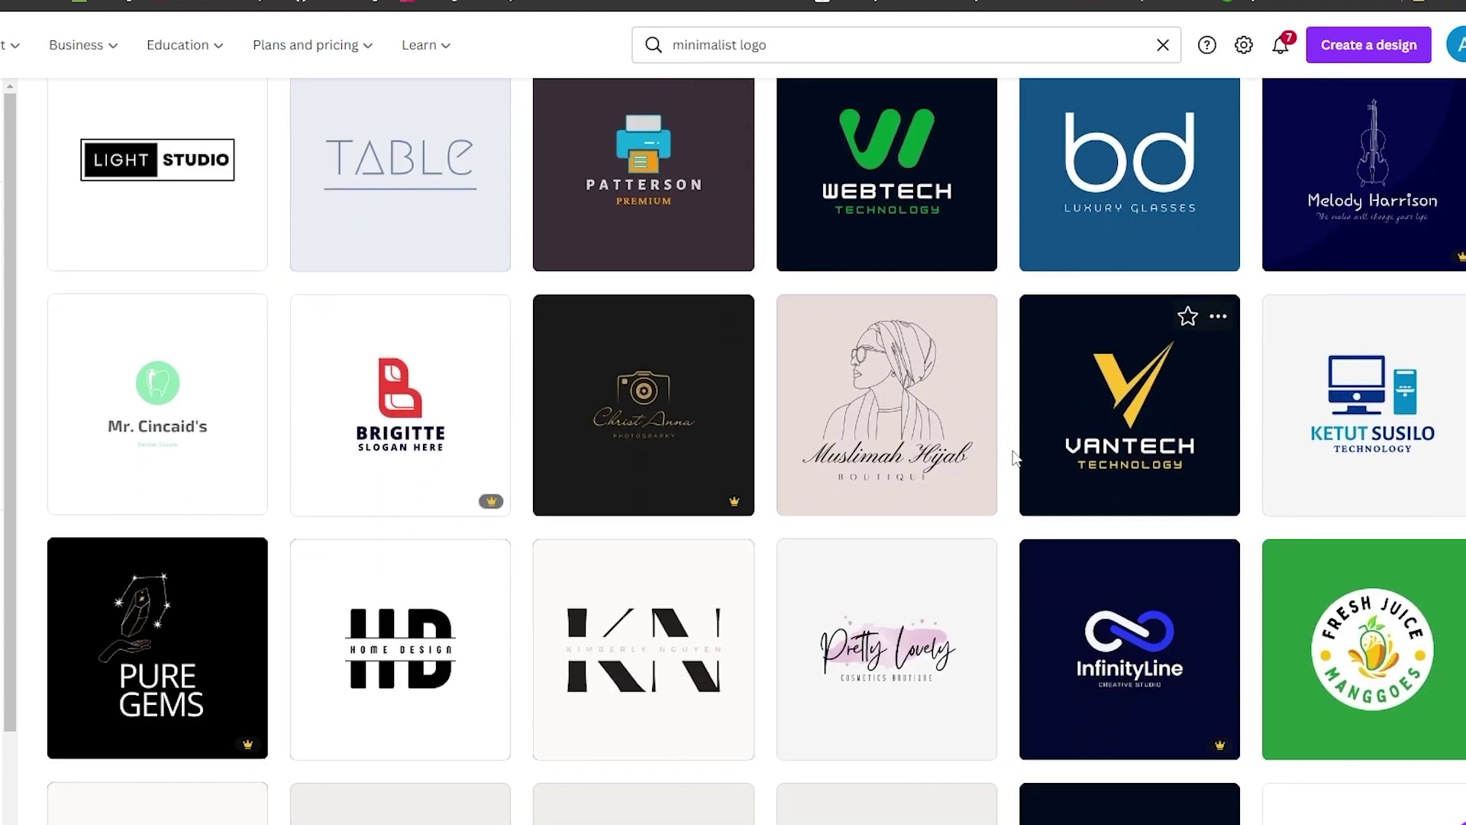
scroll(1013, 457, "down", 4)
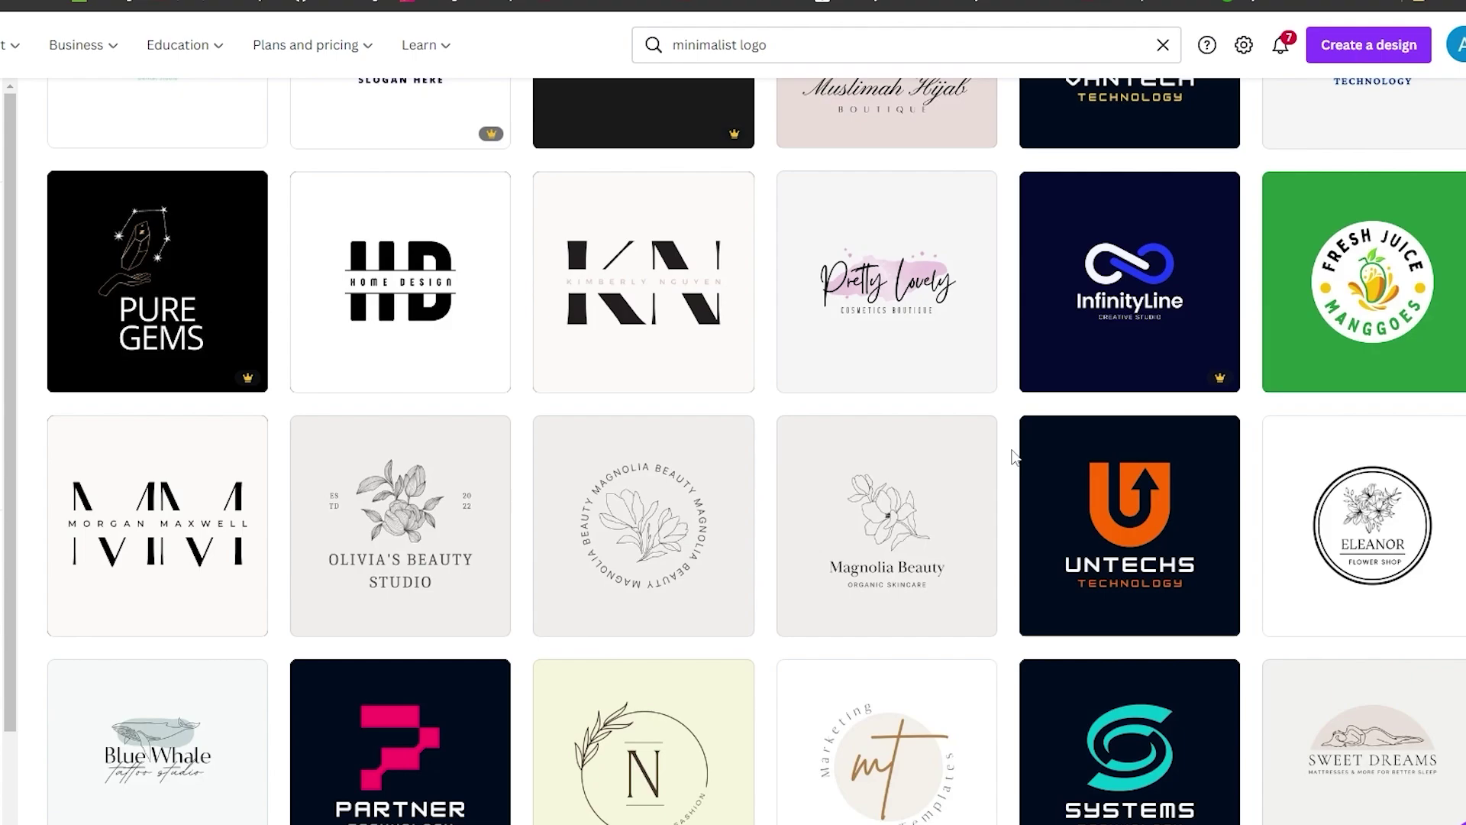
scroll(1012, 457, "up", 10)
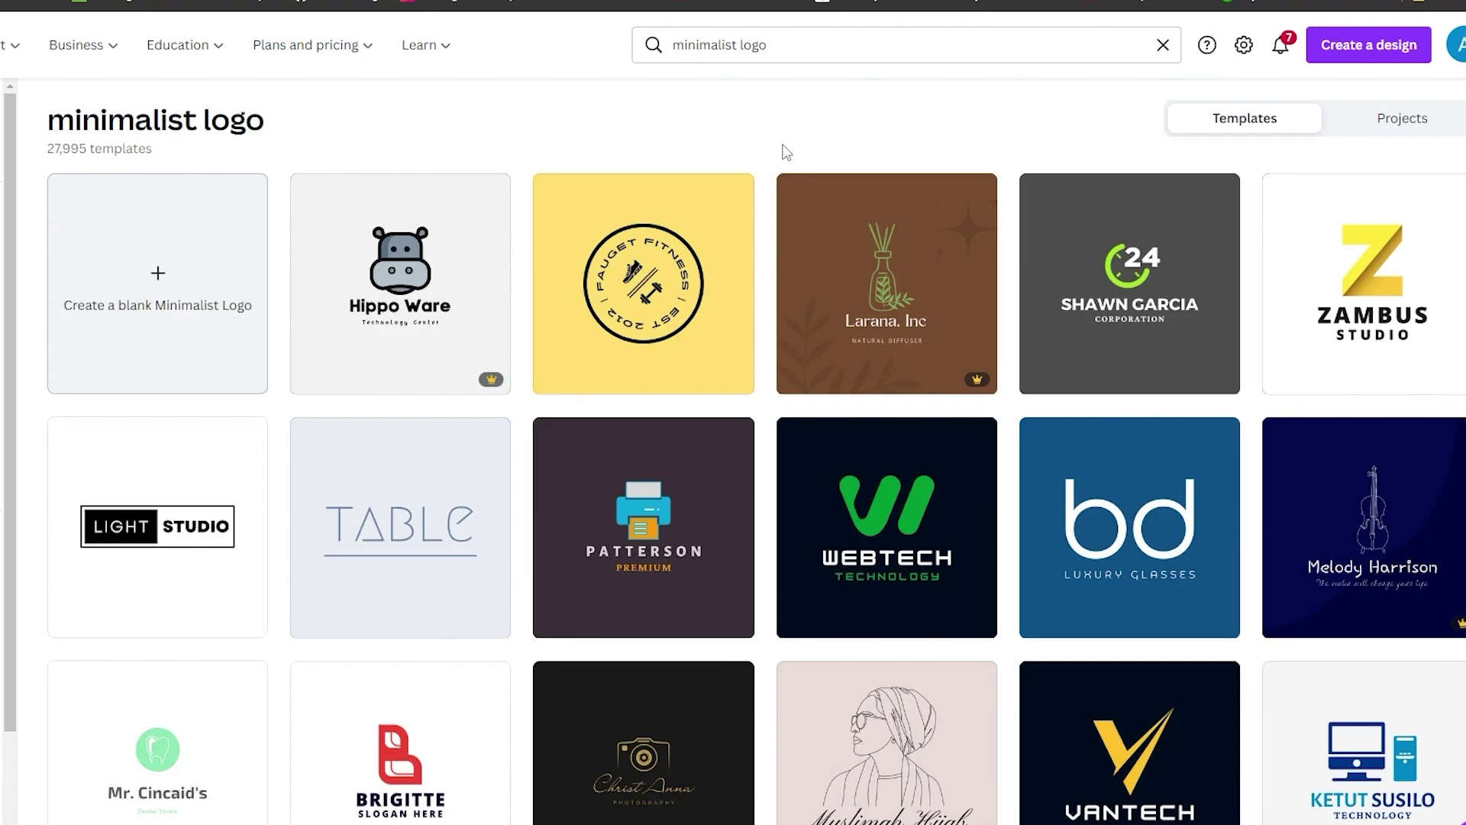
- Browse the logo results and open the script signature-style photography logo template
scroll(756, 326, "down", 6)
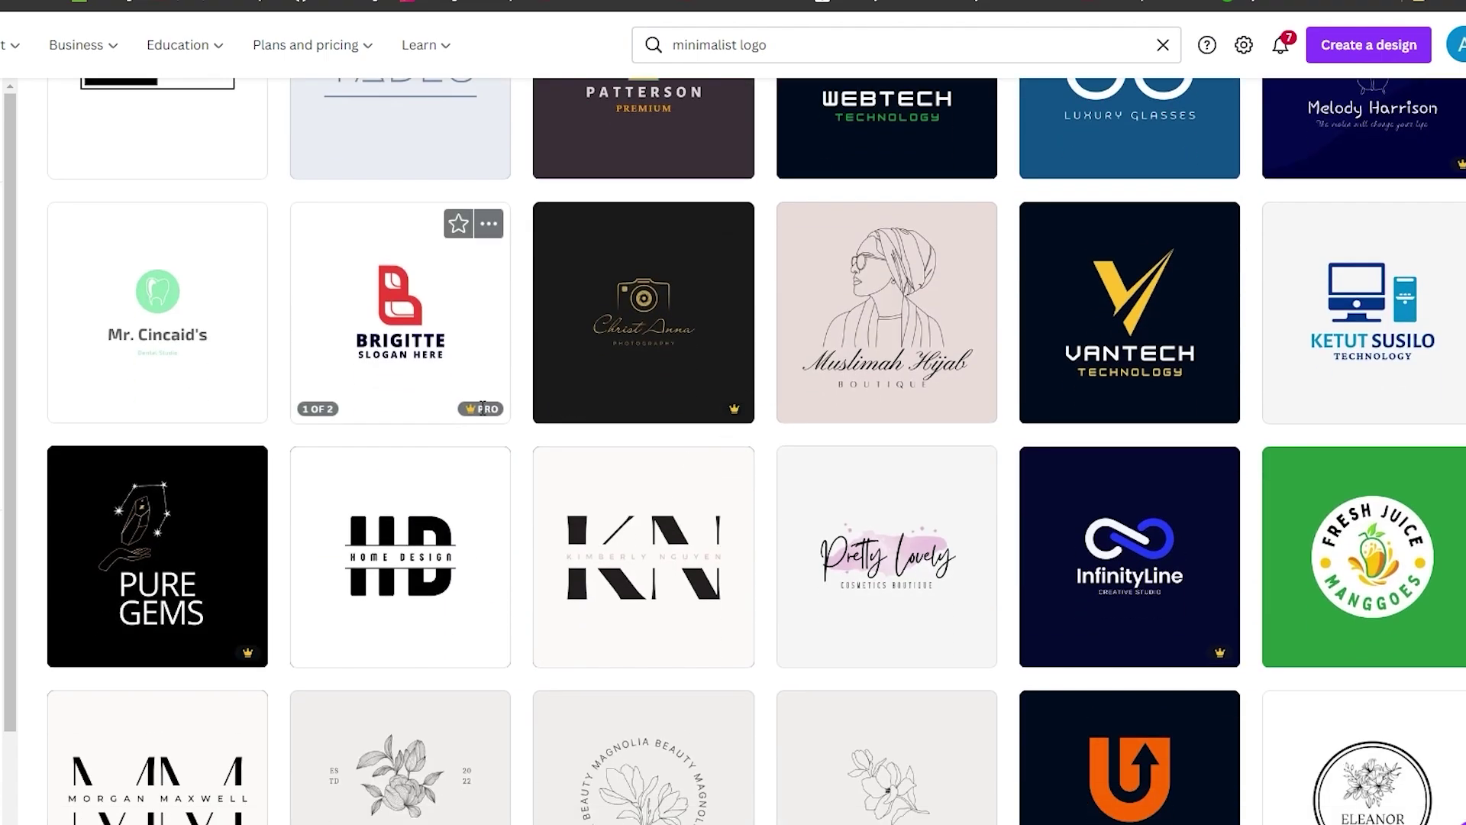
mouse_move(482, 407)
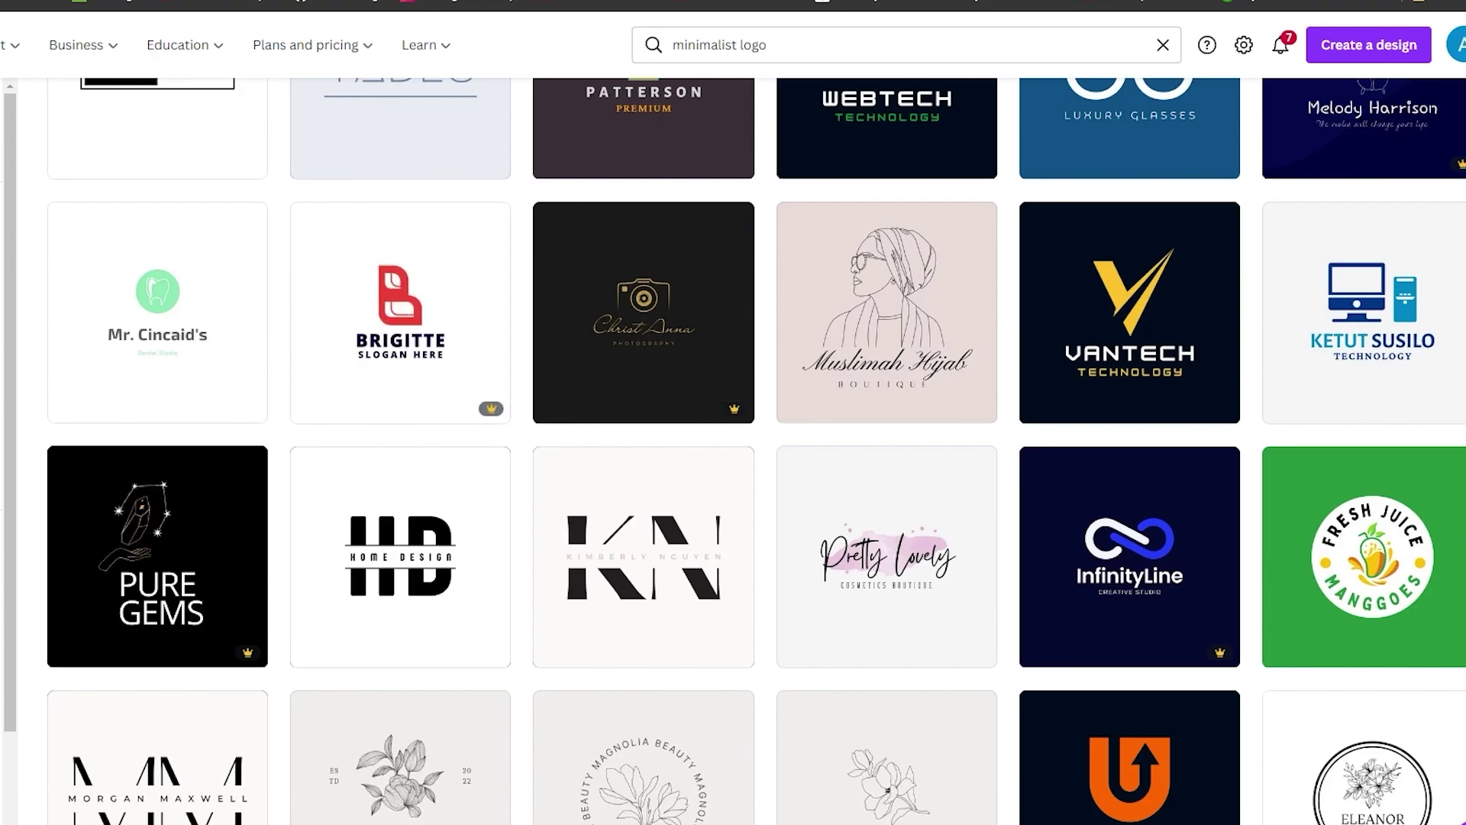
scroll(756, 450, "down", 2)
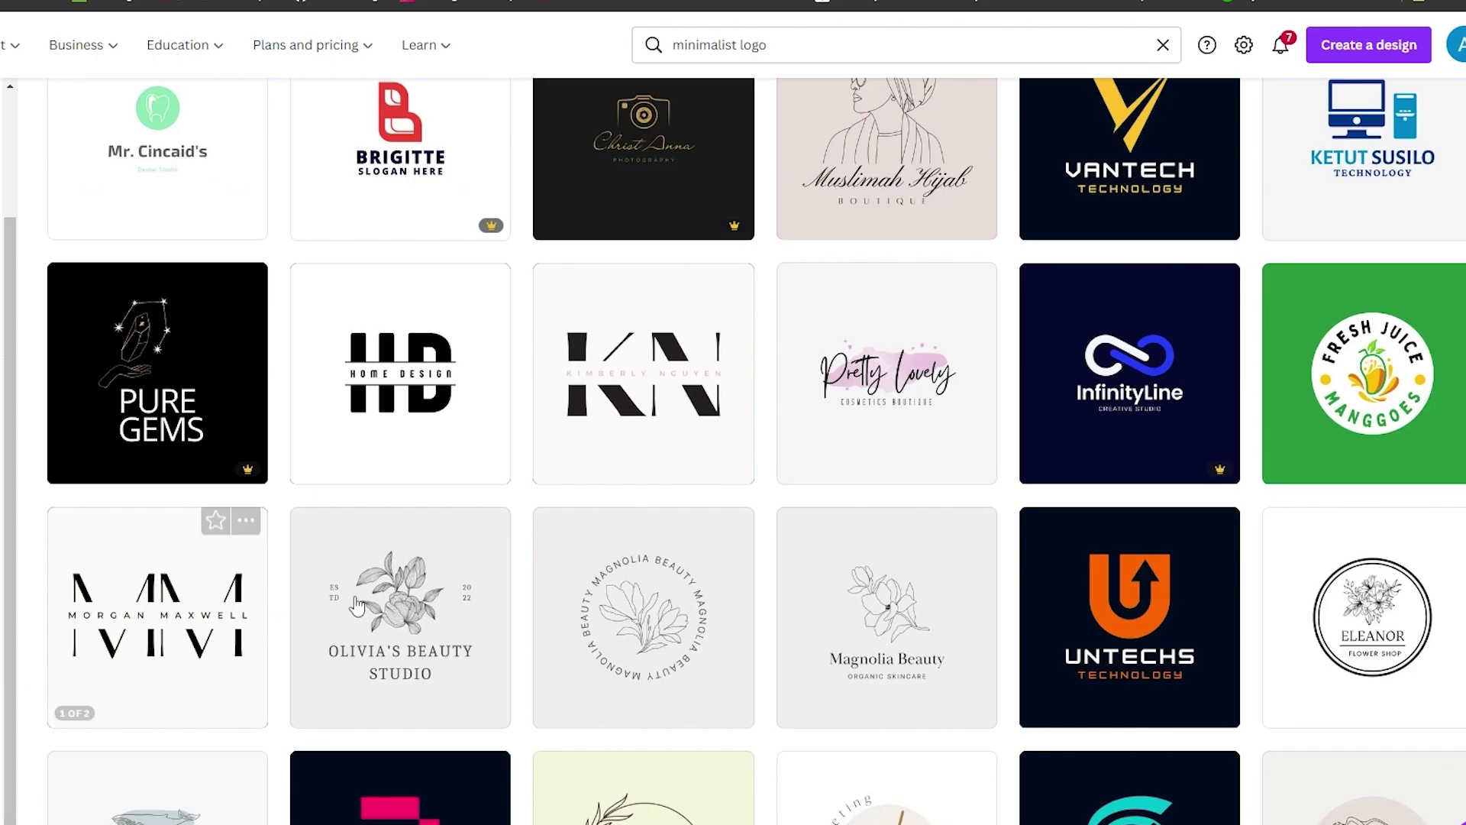
scroll(753, 325, "up", 7)
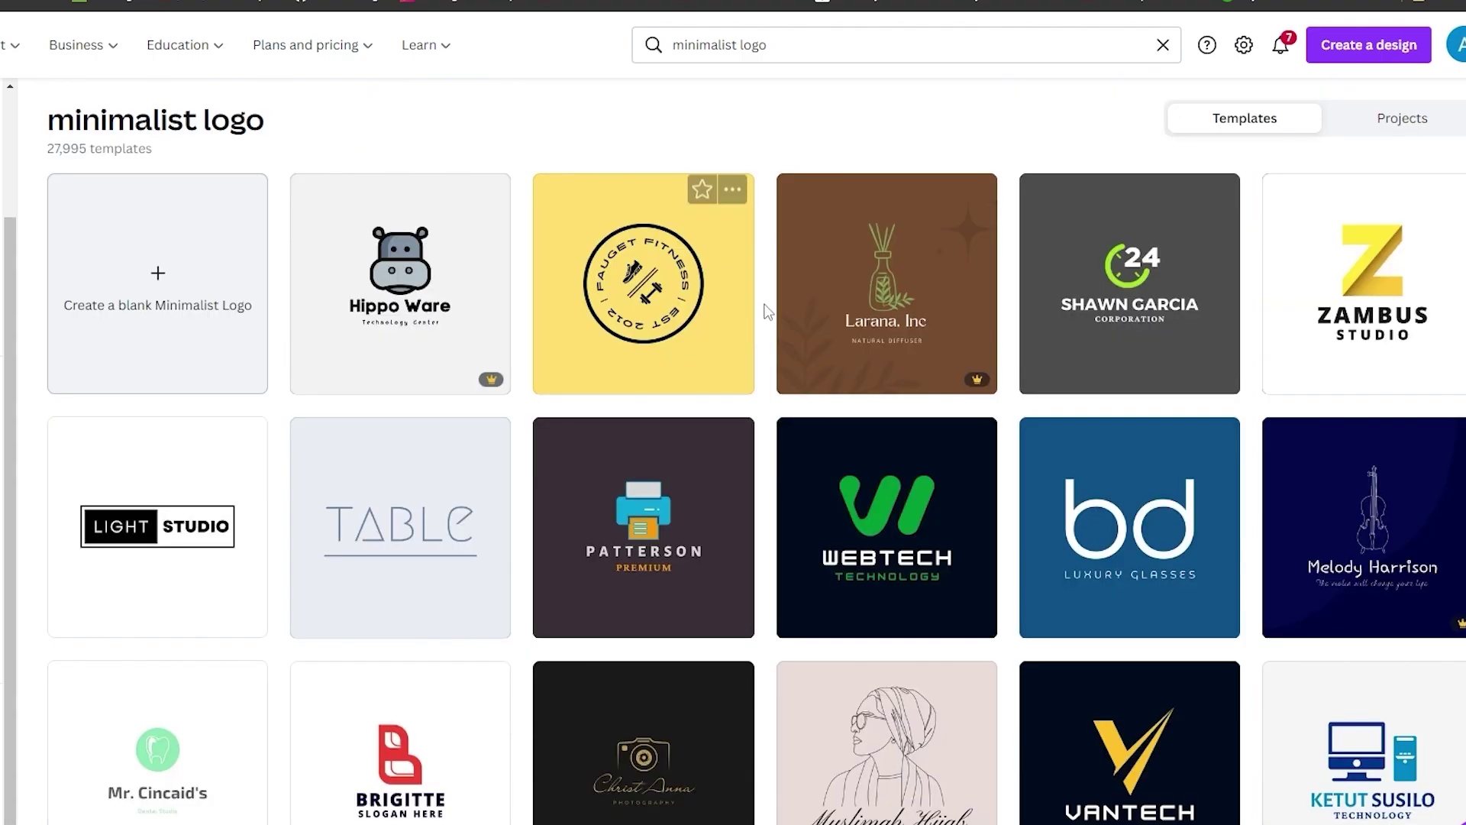
scroll(753, 328, "down", 4)
scroll(750, 339, "down", 4)
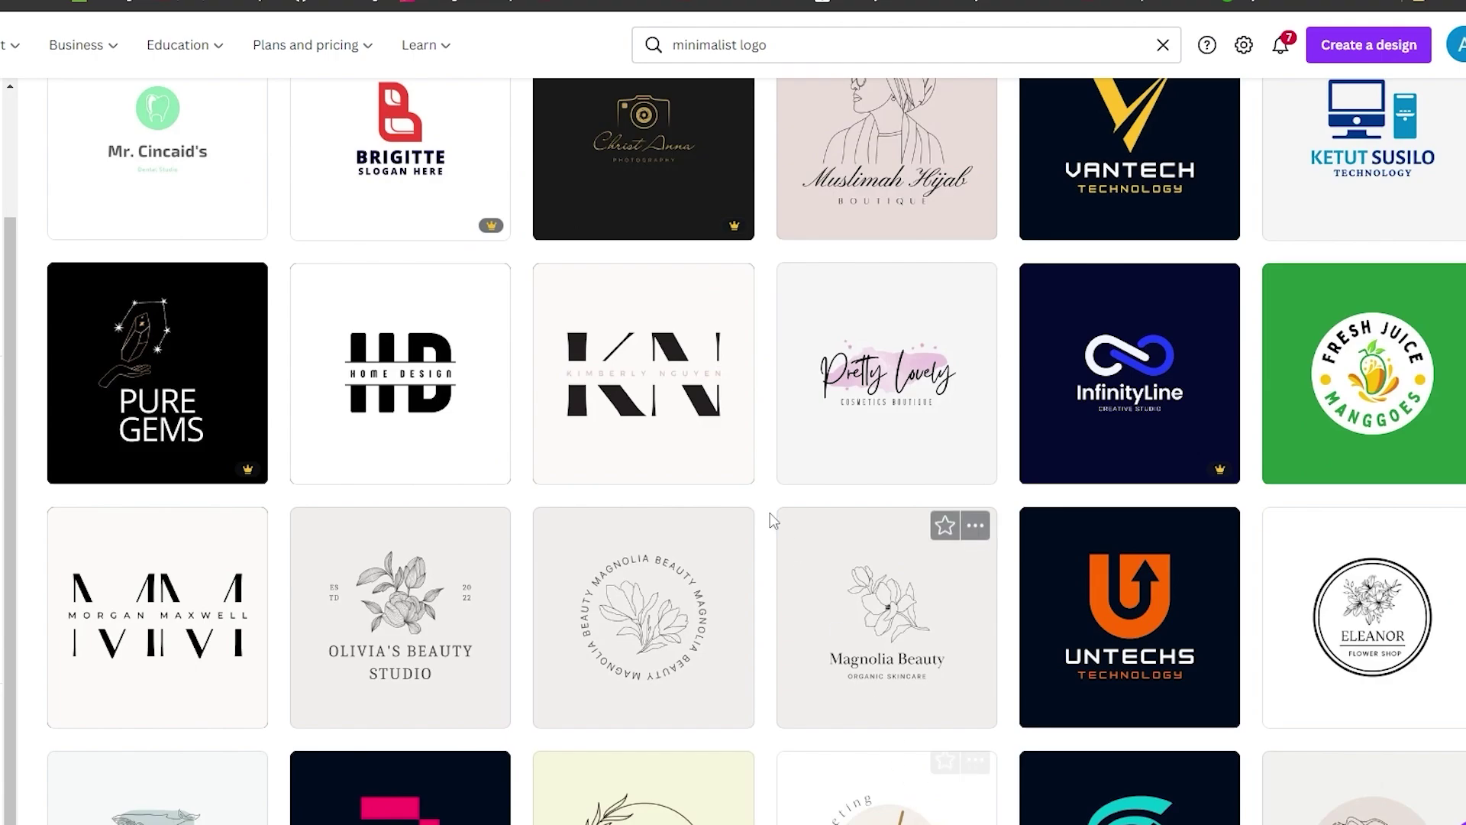
scroll(779, 497, "down", 5)
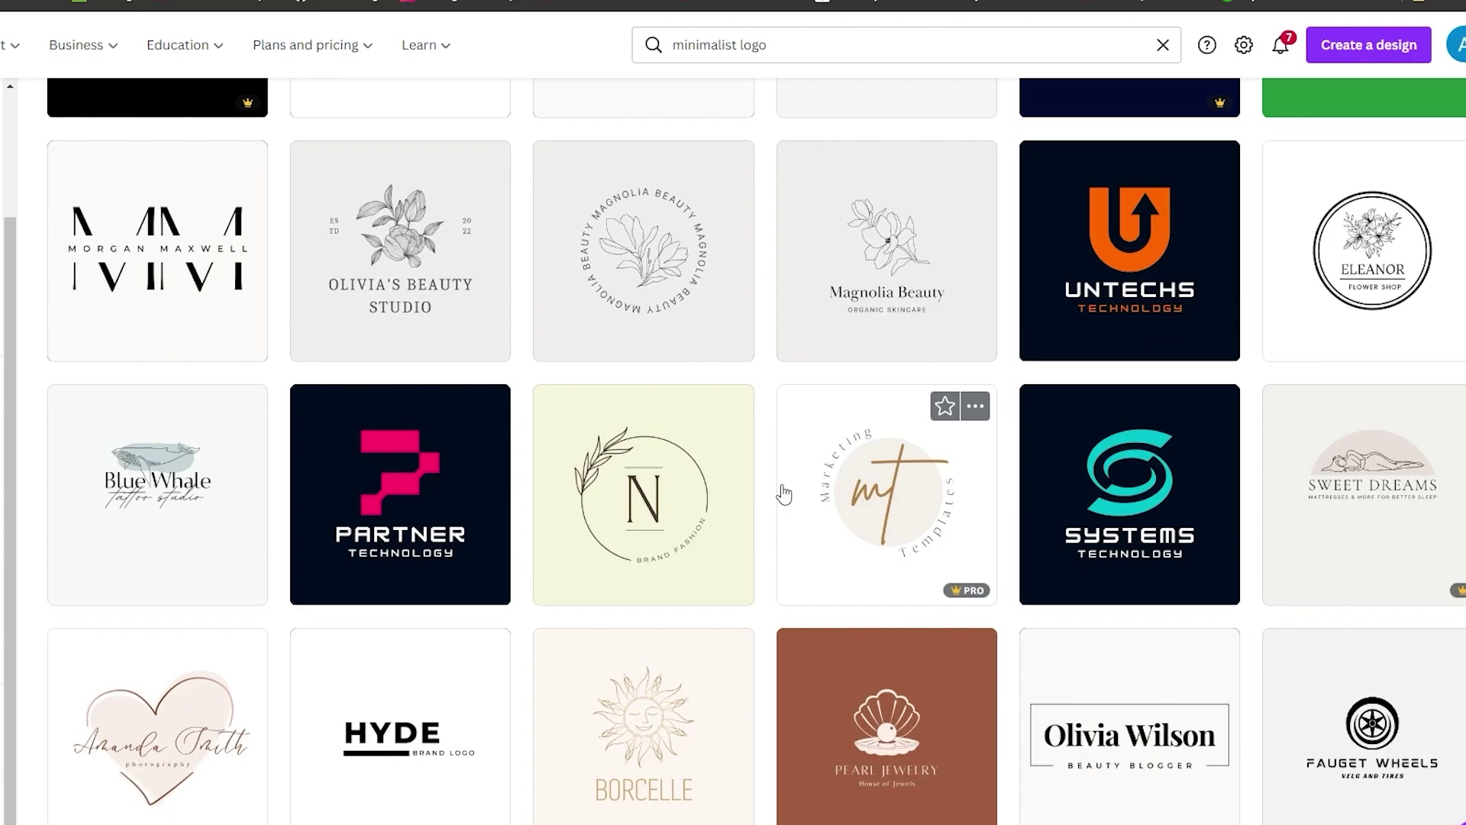
scroll(784, 495, "down", 5)
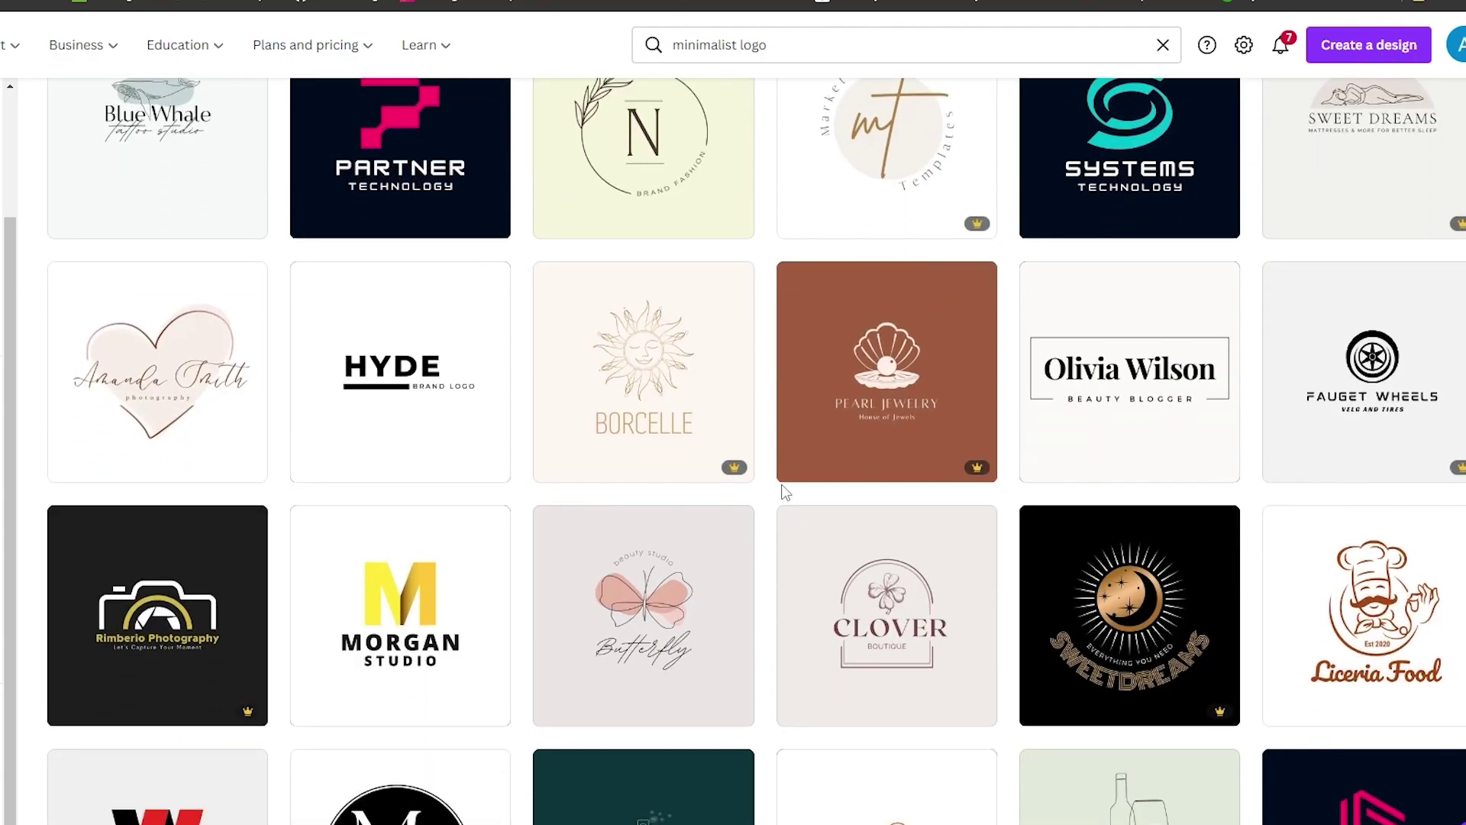
scroll(785, 494, "down", 13)
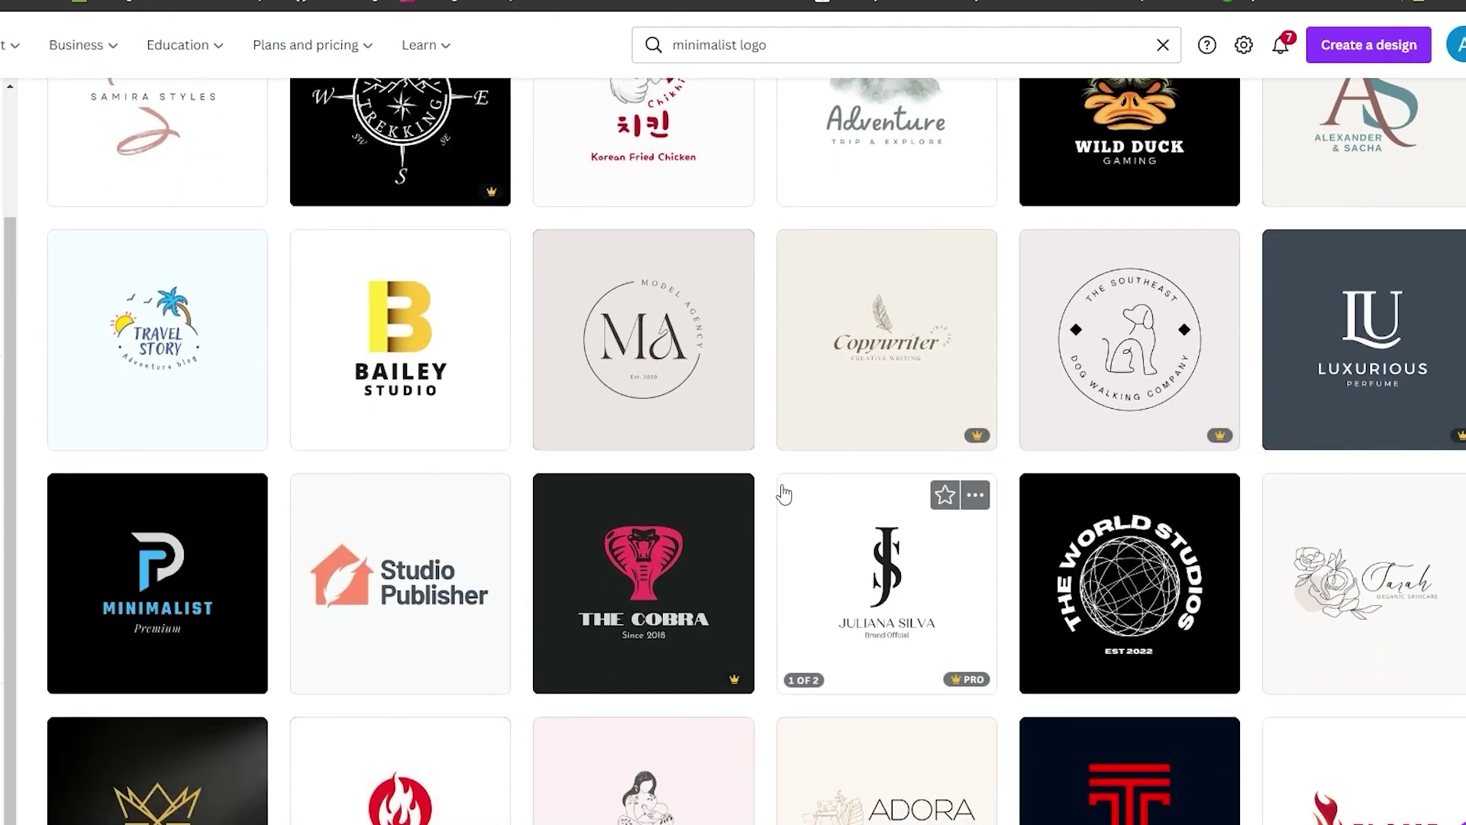
scroll(785, 495, "down", 4)
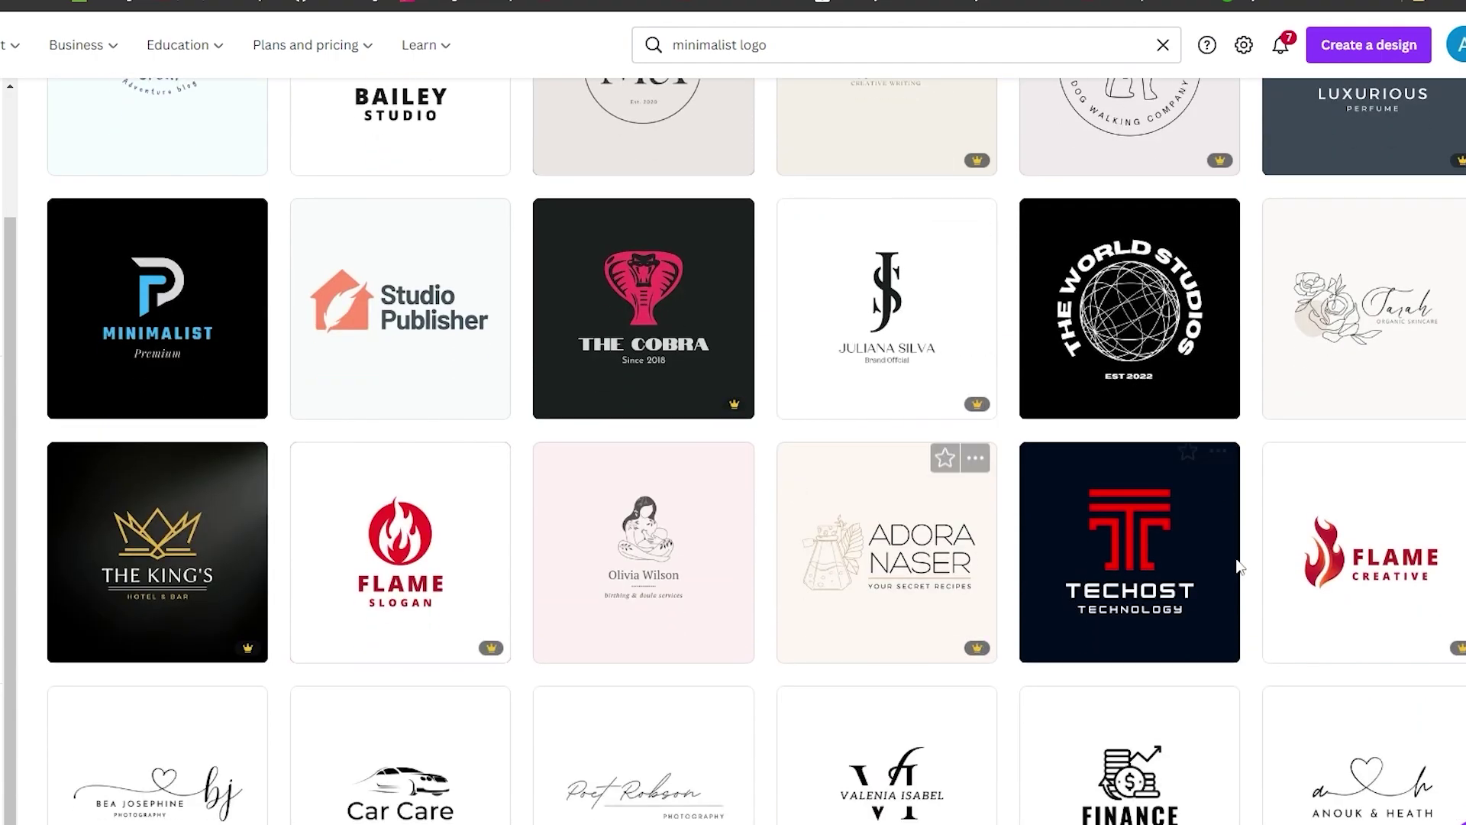
scroll(978, 612, "down", 4)
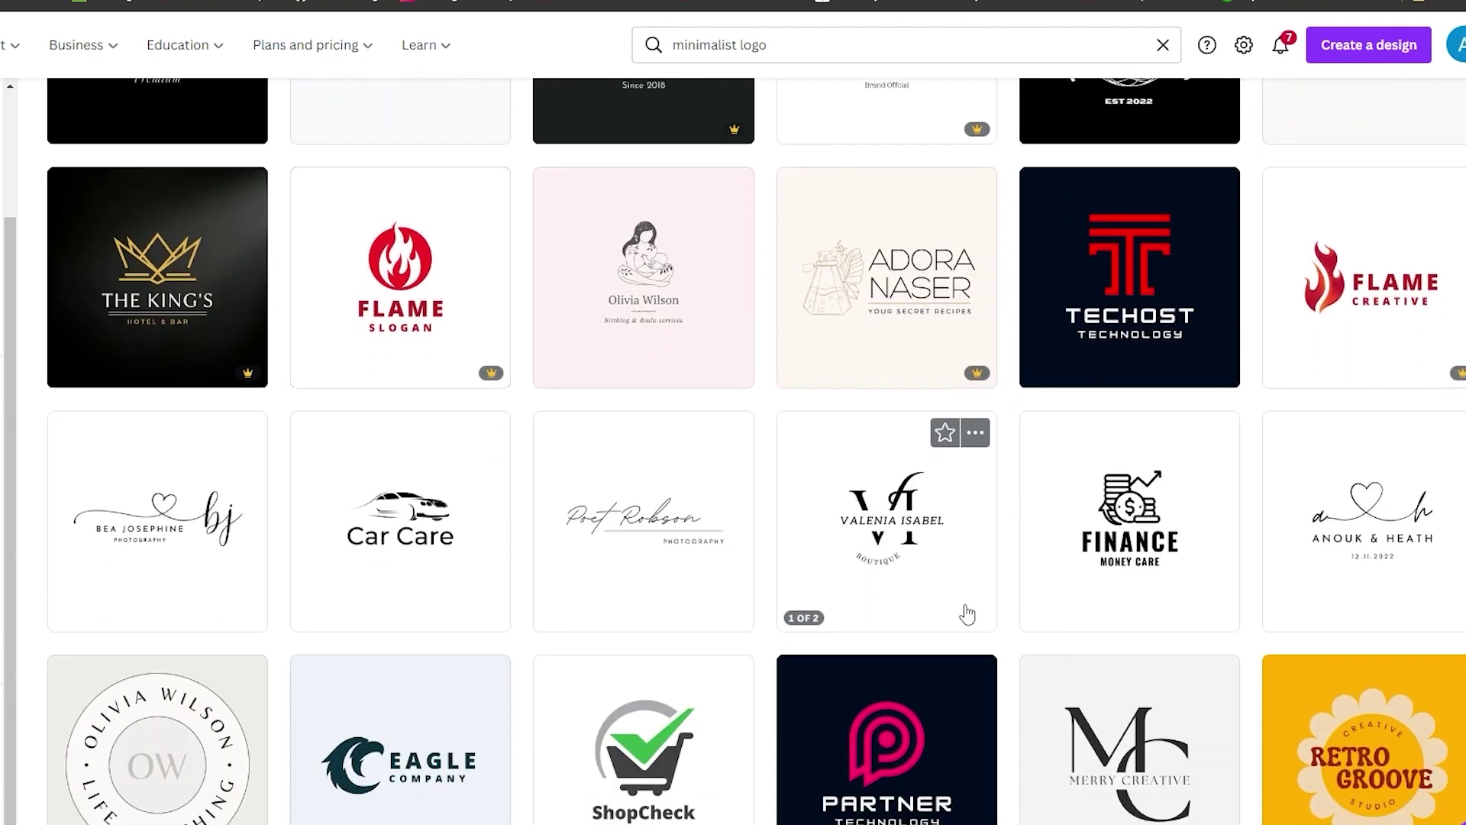
left_click(649, 522)
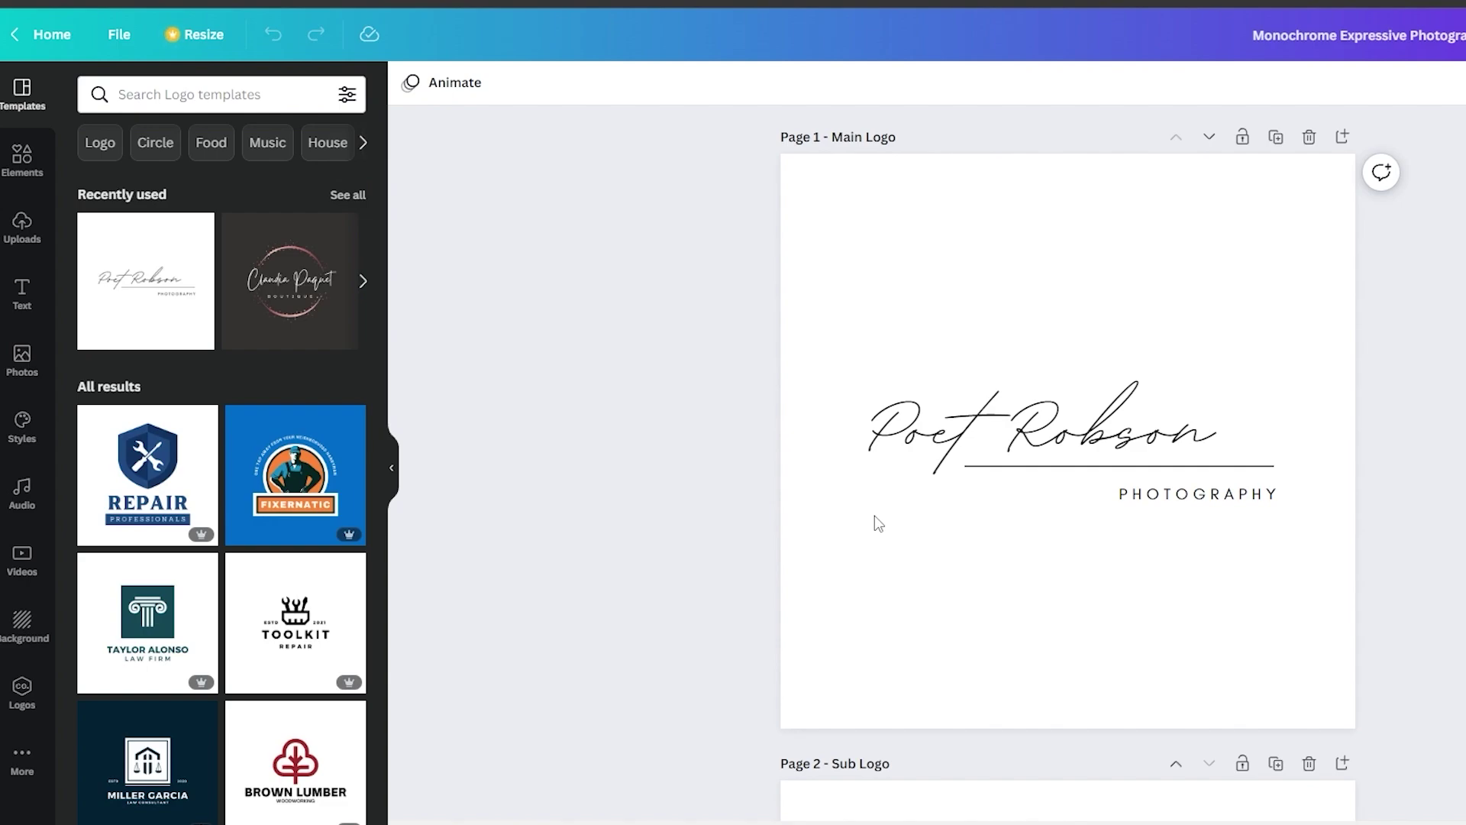
- Edit the script logo text, trying larger font sizes before returning it to 80.1
double_click(1016, 433)
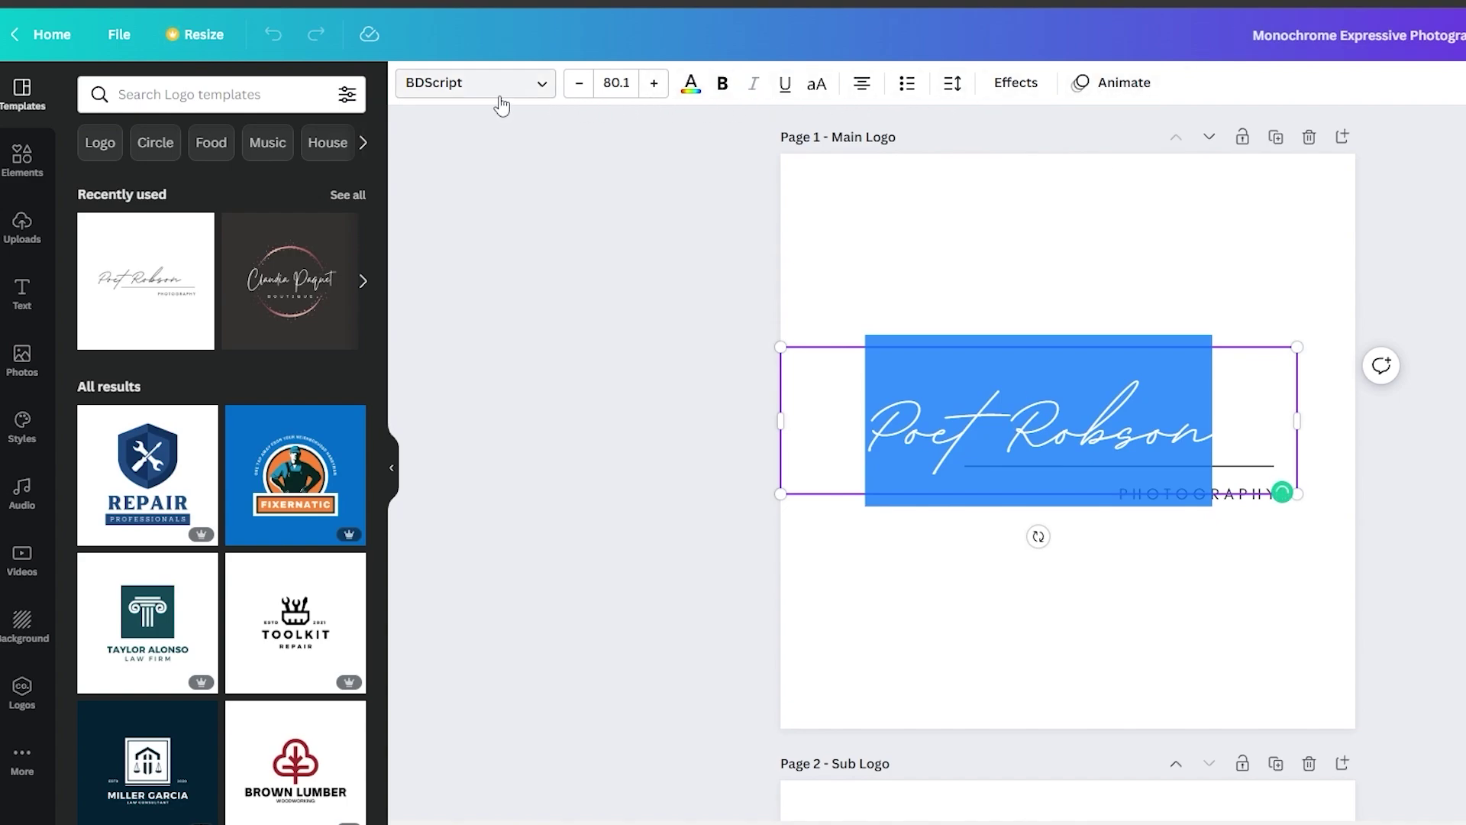
left_click(474, 83)
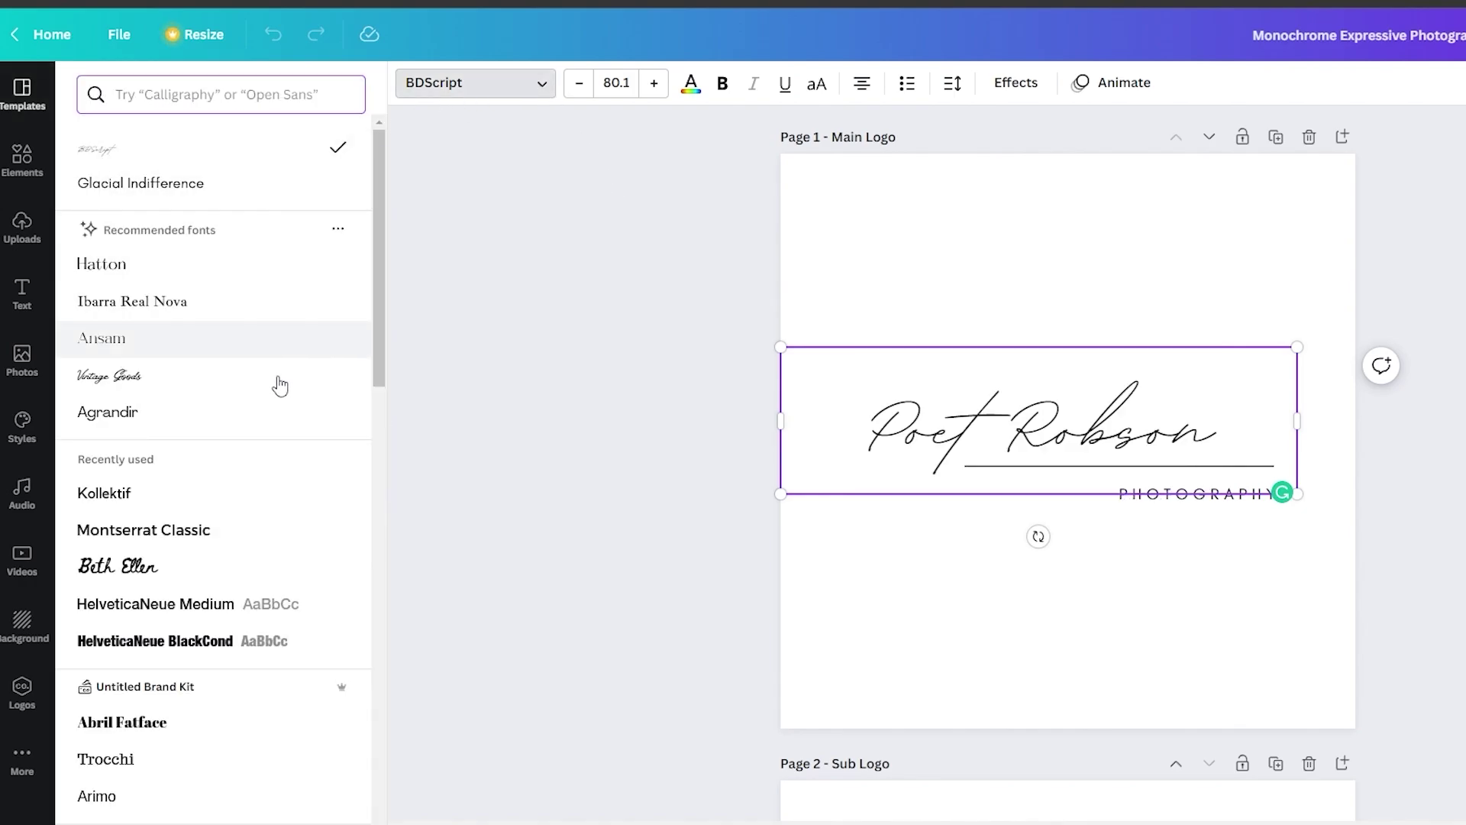
left_click(654, 83)
left_click(654, 83)
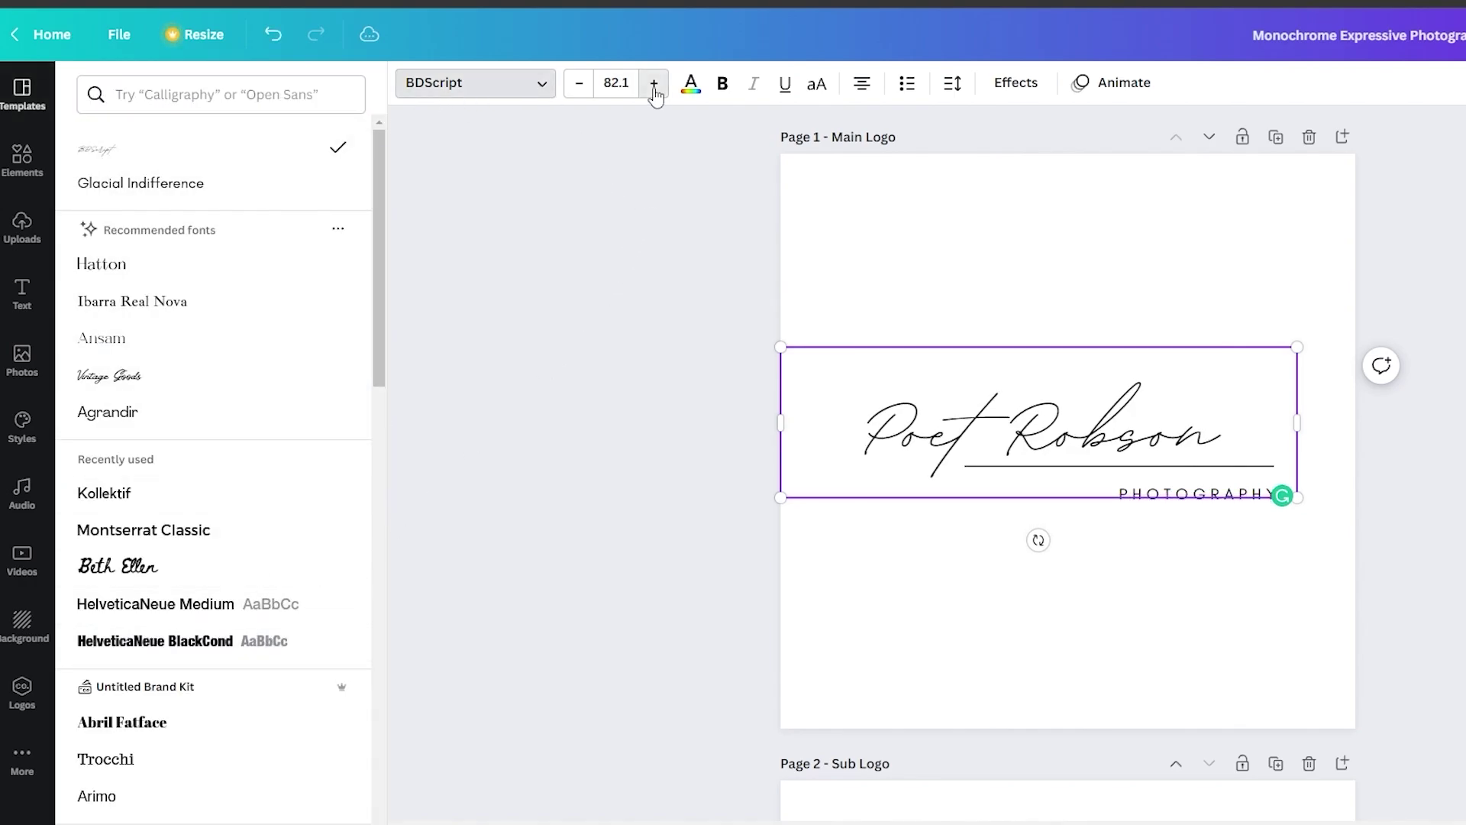
left_click(654, 83)
left_click(580, 83)
left_click(580, 84)
left_click(580, 84)
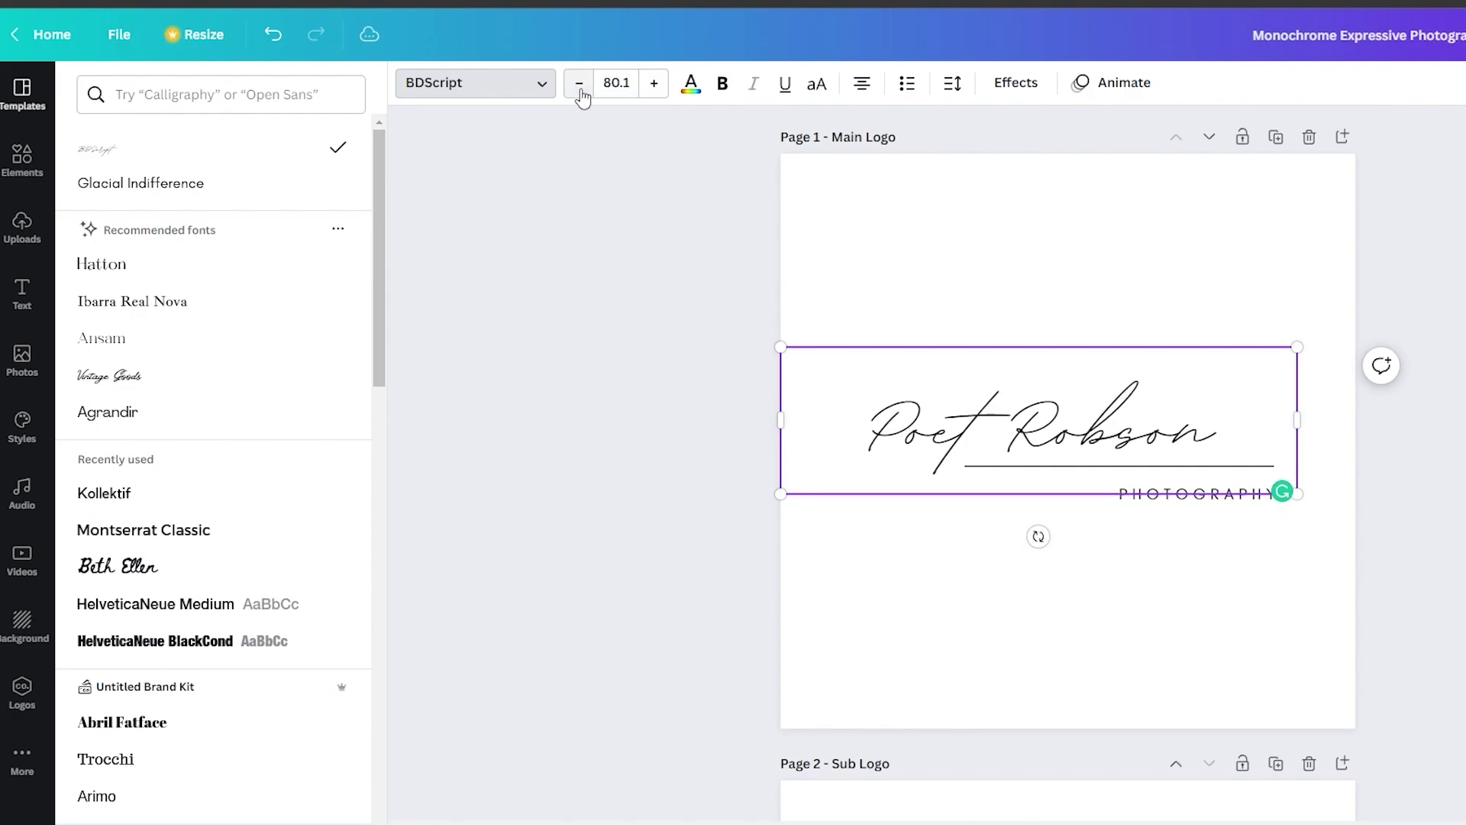
left_click(692, 88)
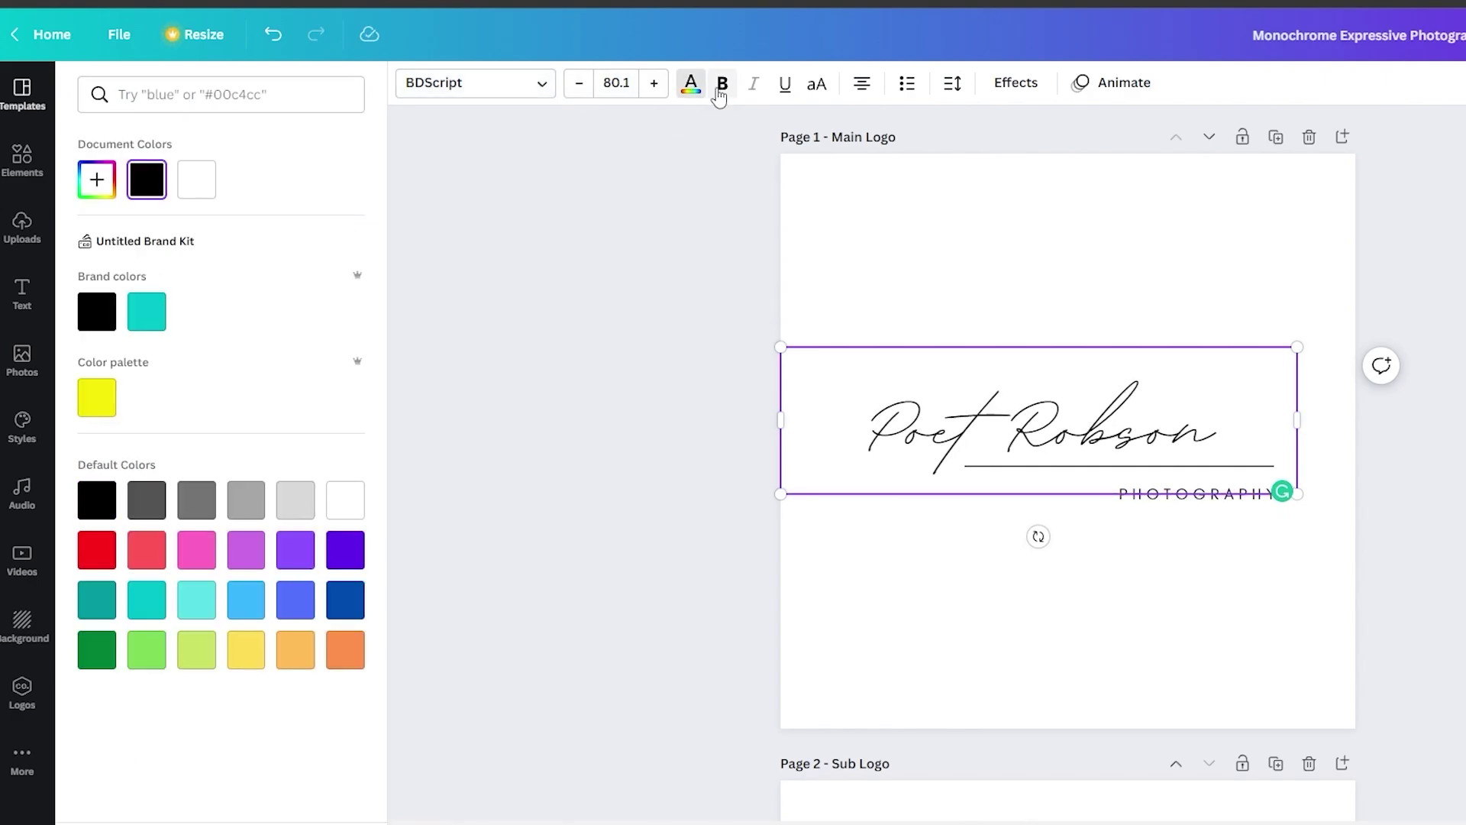
- Toggle underline and uppercase on and off, then show the letter and line spacing settings
left_click(785, 84)
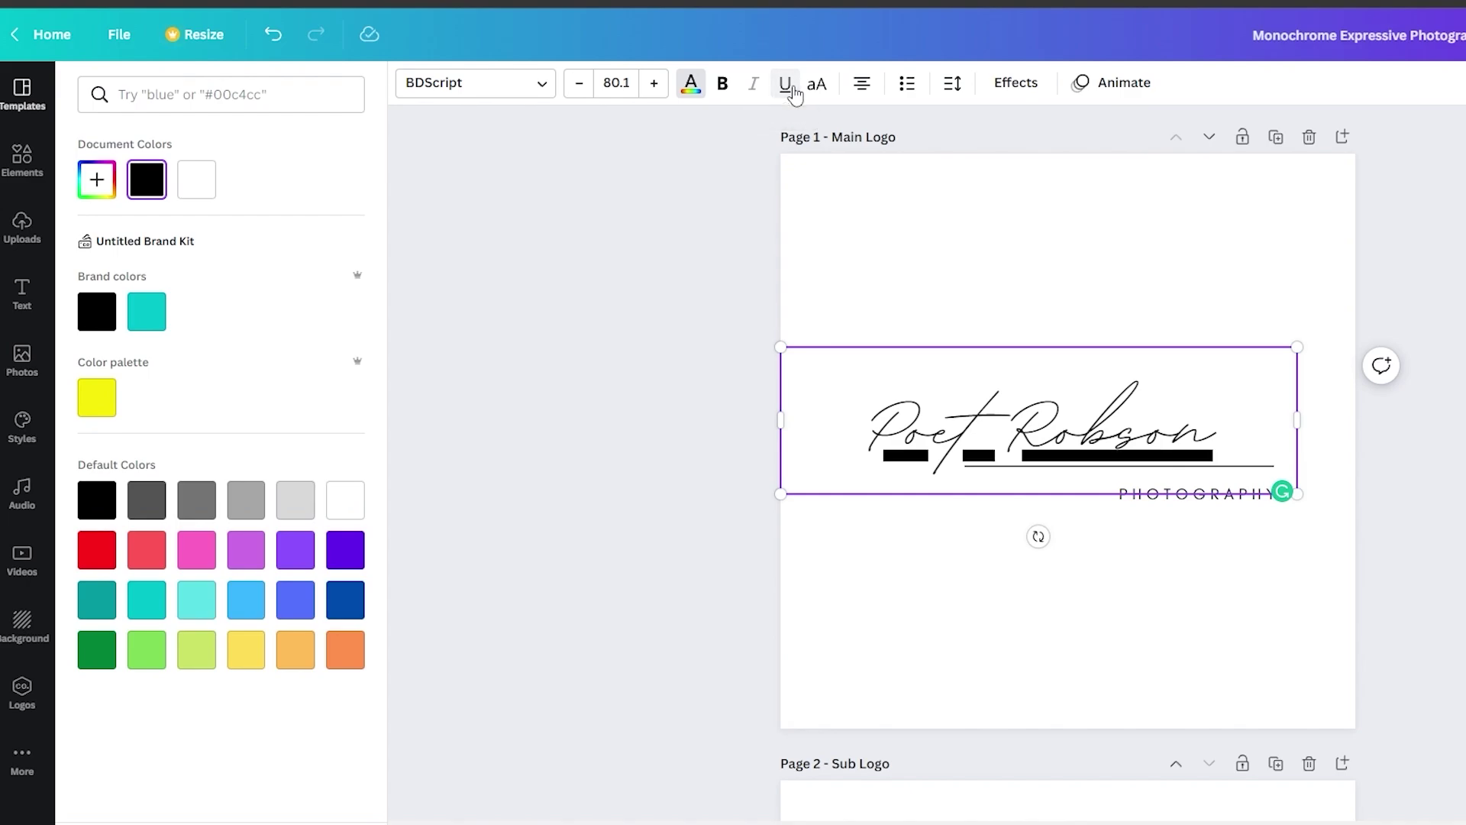
left_click(785, 84)
left_click(818, 85)
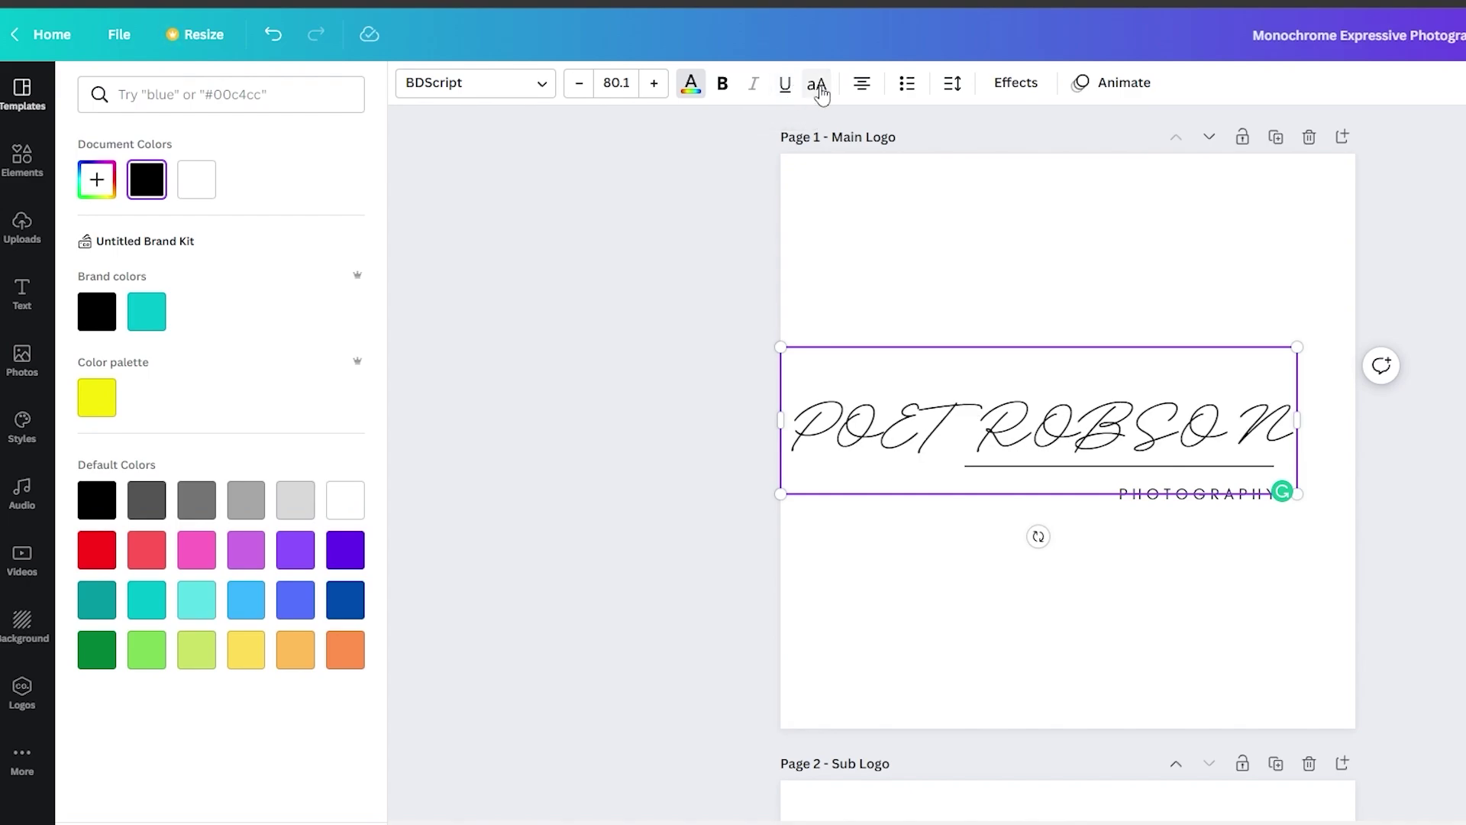
left_click(818, 86)
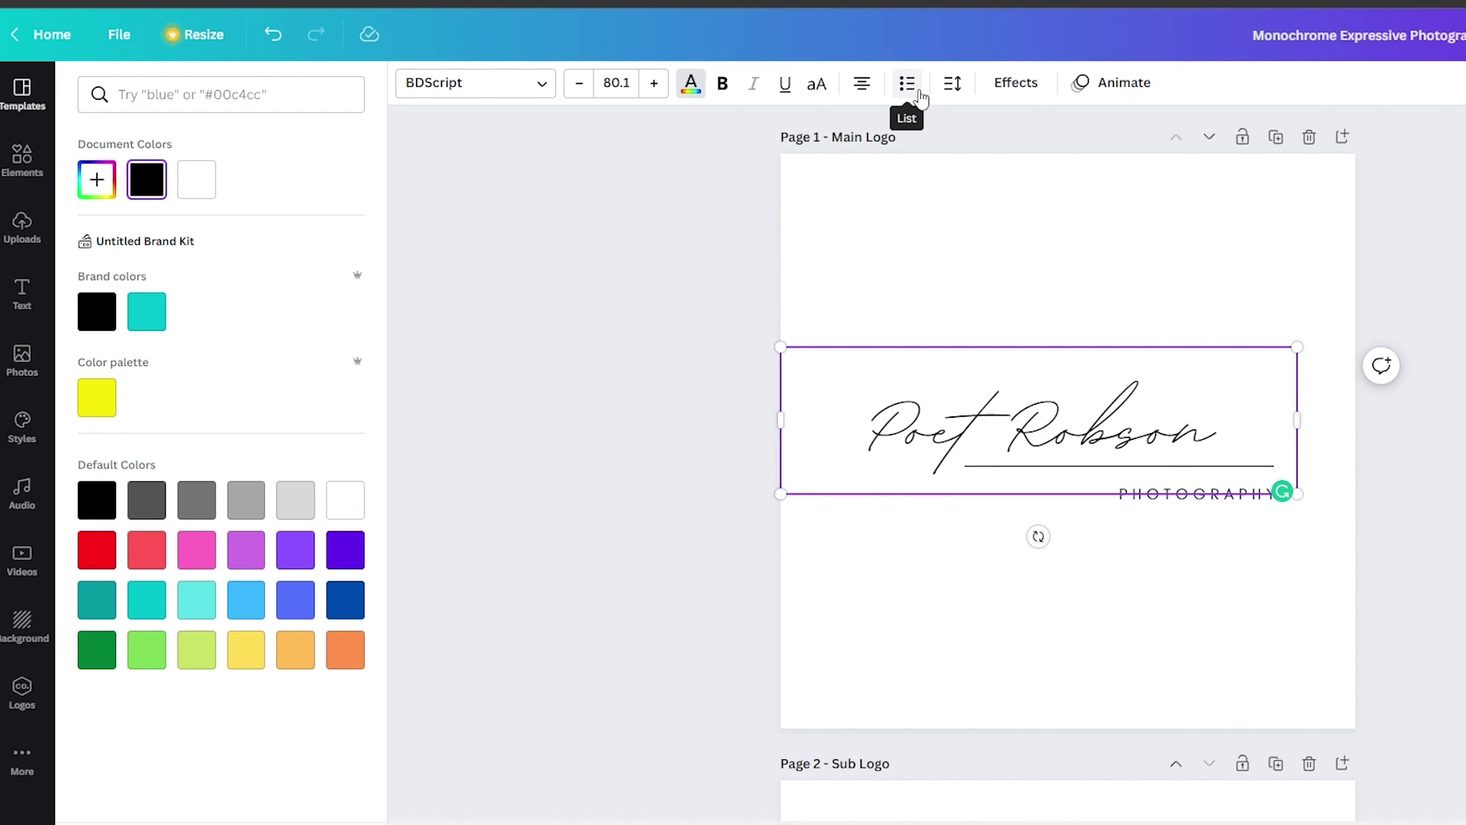
left_click(952, 83)
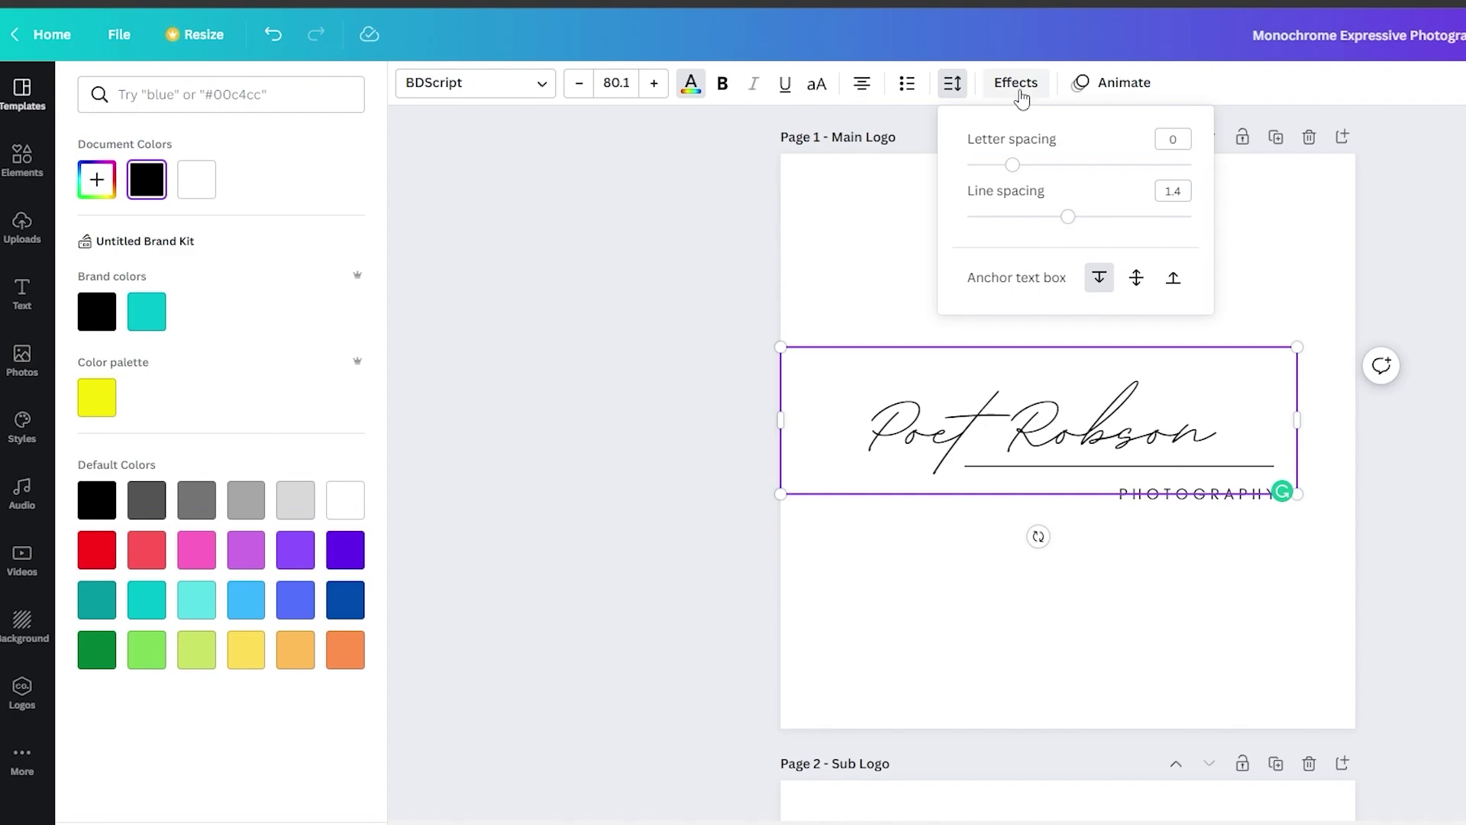
- Select the whole script name and retype it as 'logo design'
left_click(975, 413)
double_click(975, 413)
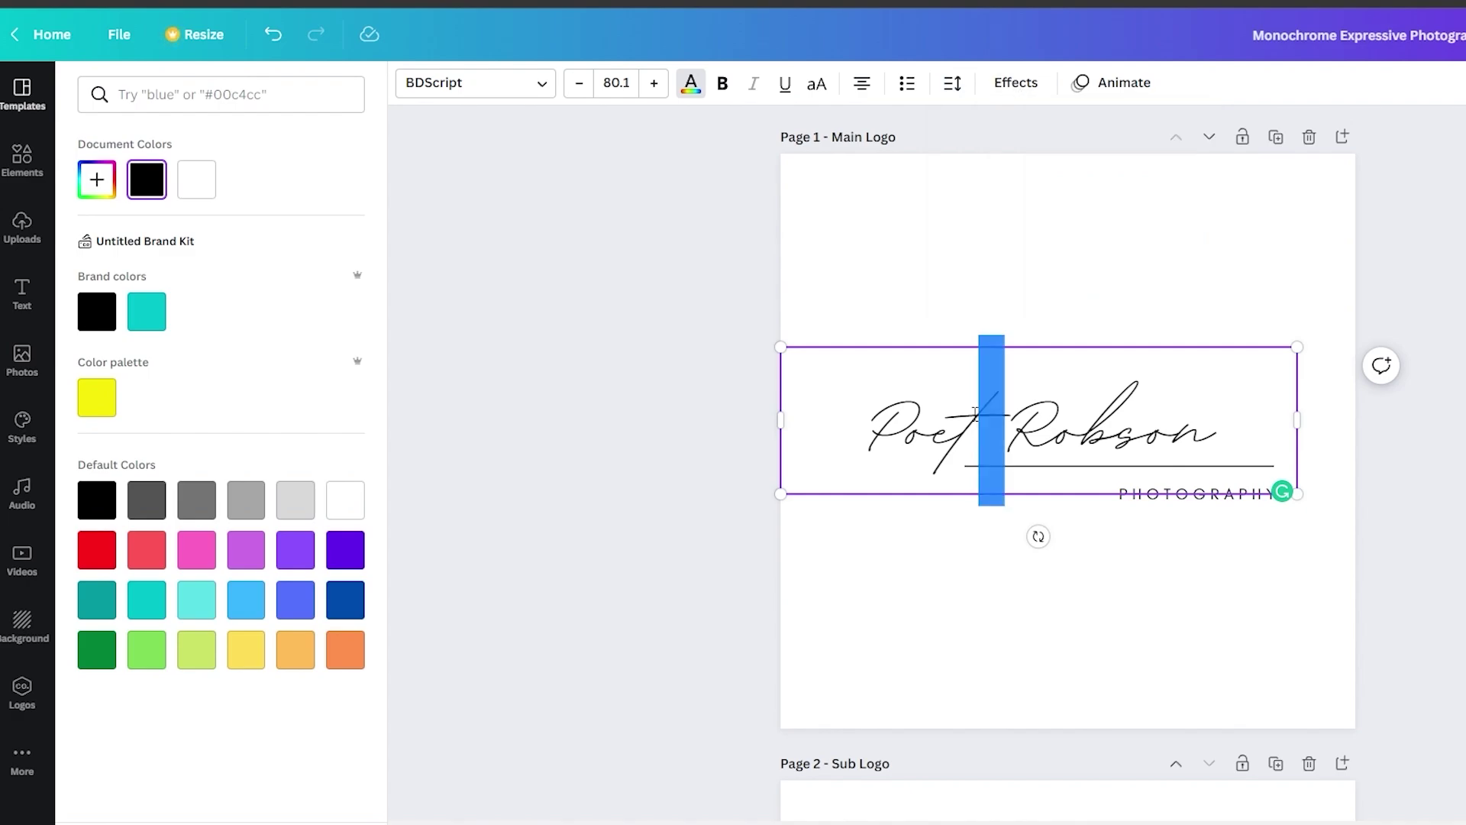
key("ctrl+a")
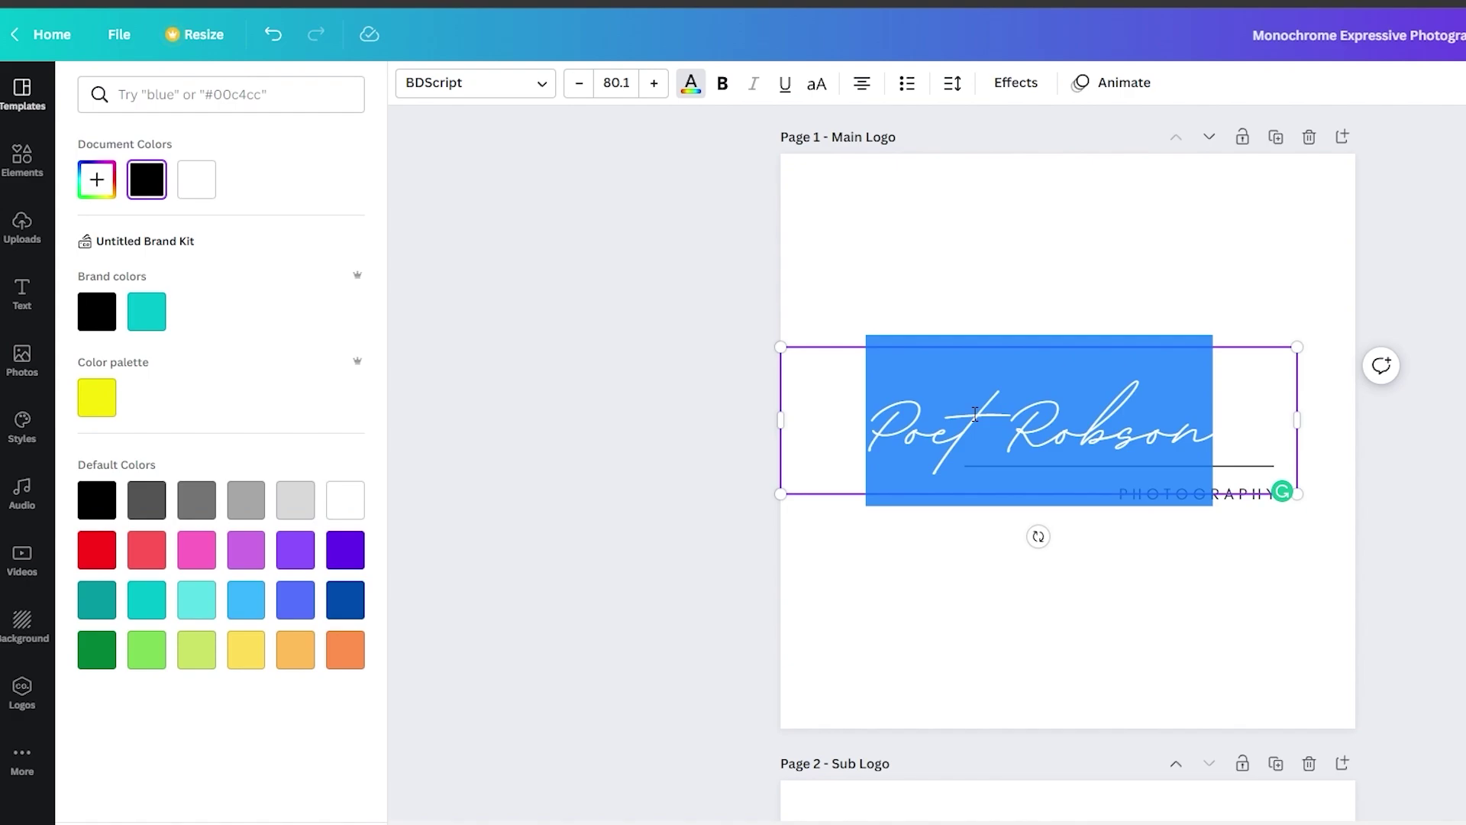
left_click_drag(870, 420, 1238, 428)
type("logo design")
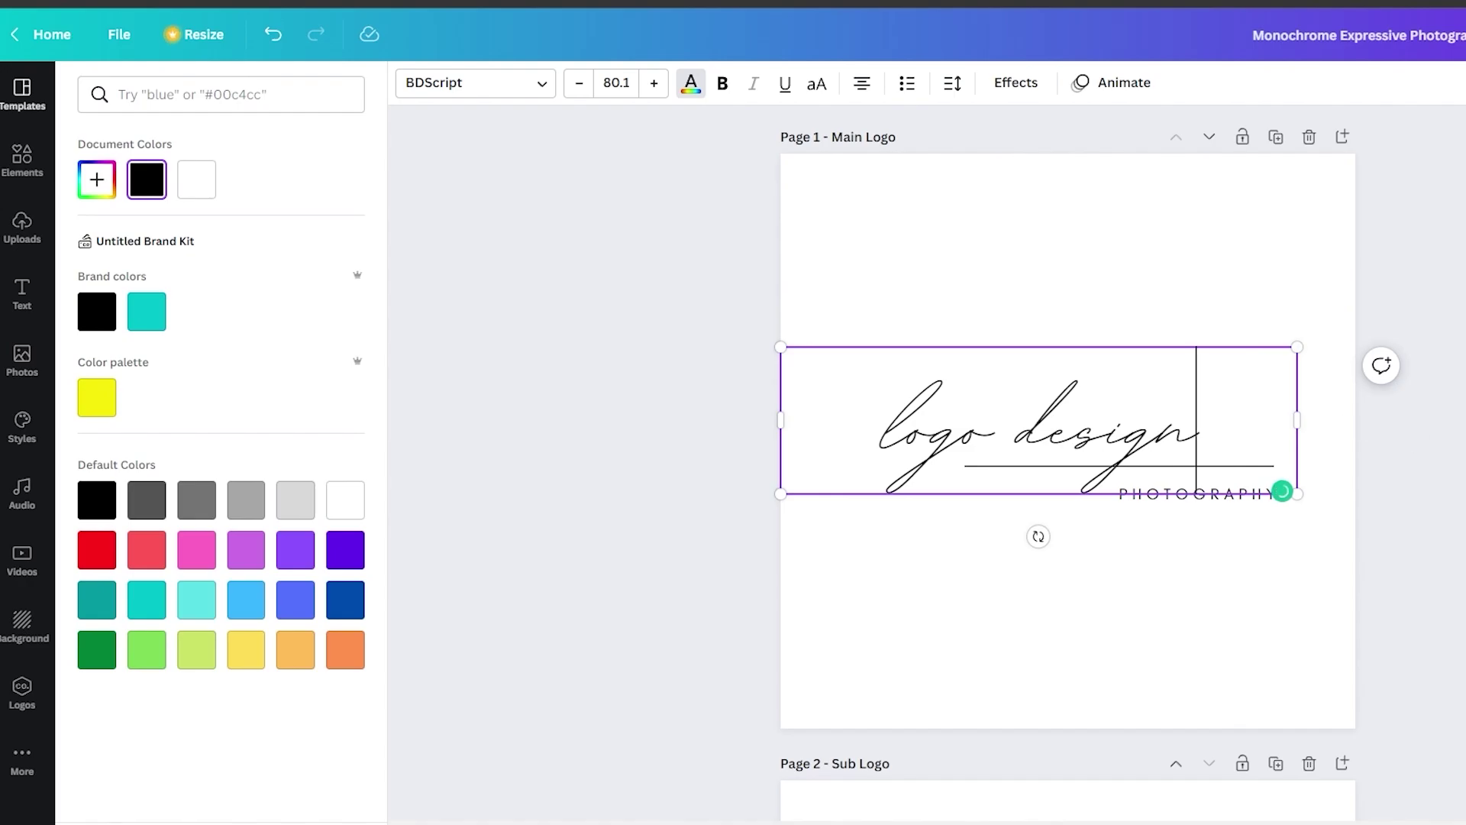
key("Escape")
- Overwrite the PHOTOGRAPHY tagline with 'EASY TO CREATE'
left_click(1201, 596)
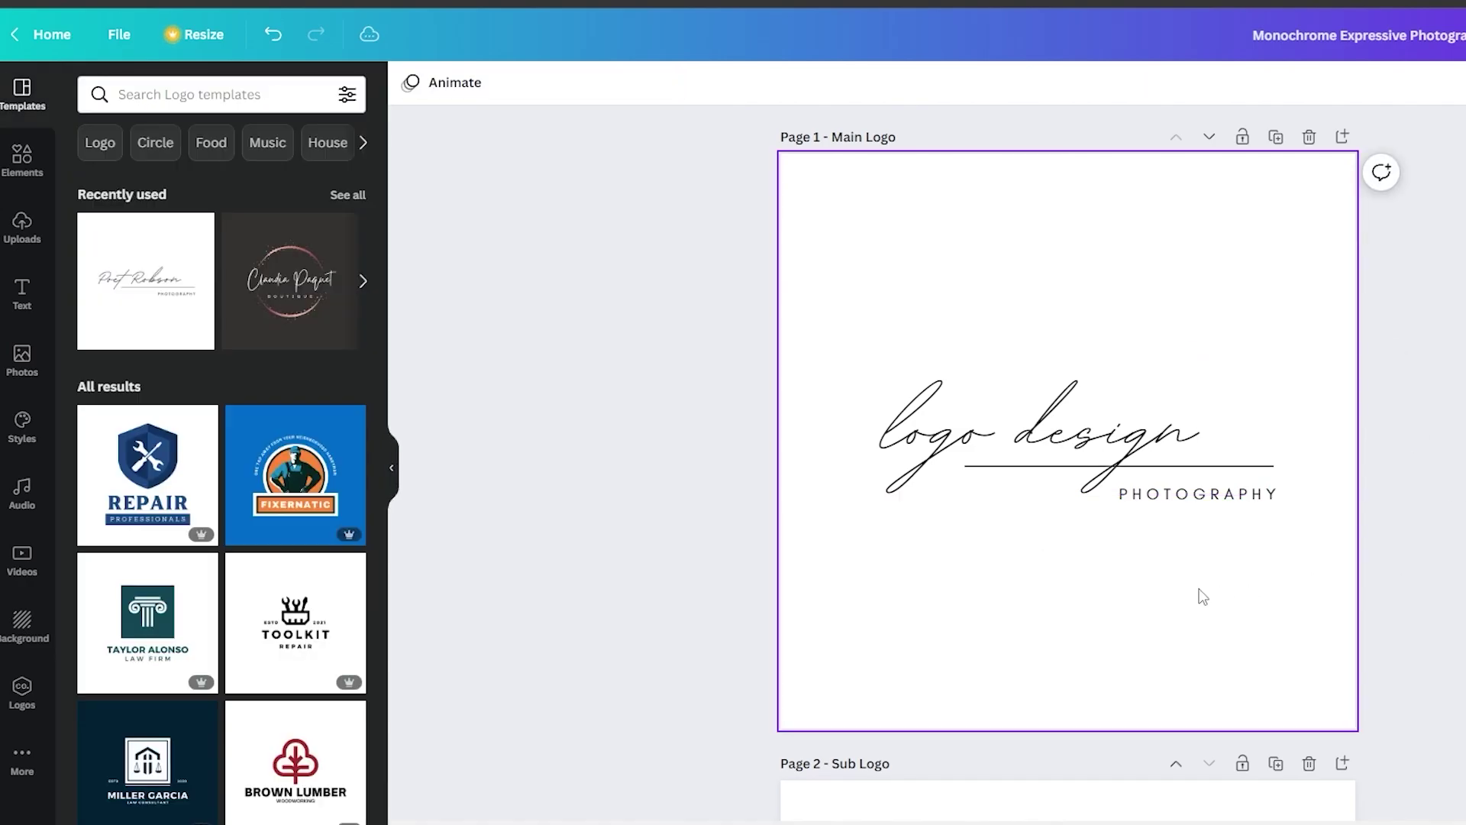
double_click(1239, 496)
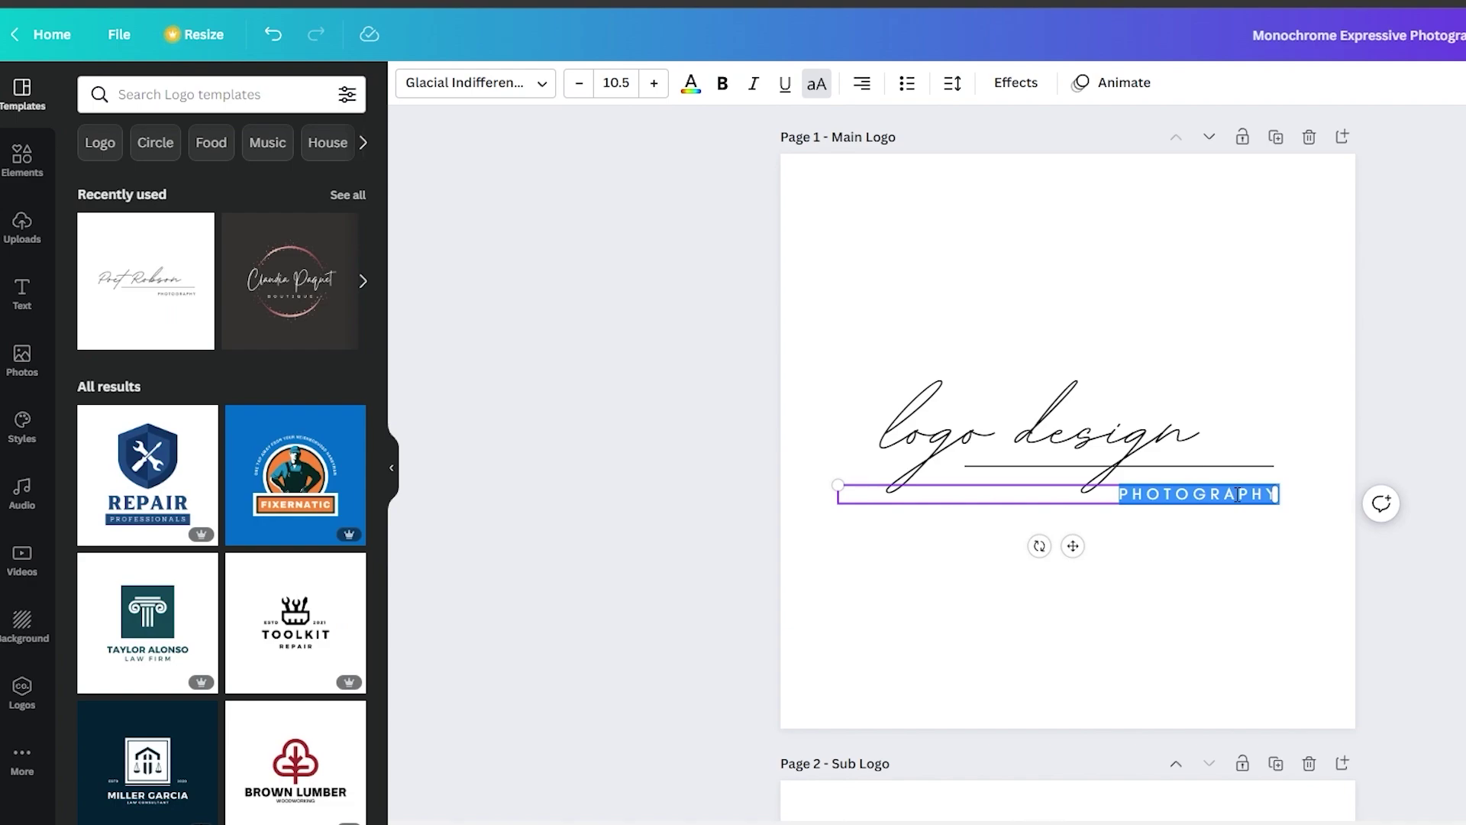
type("EASY TO")
type("CREATE")
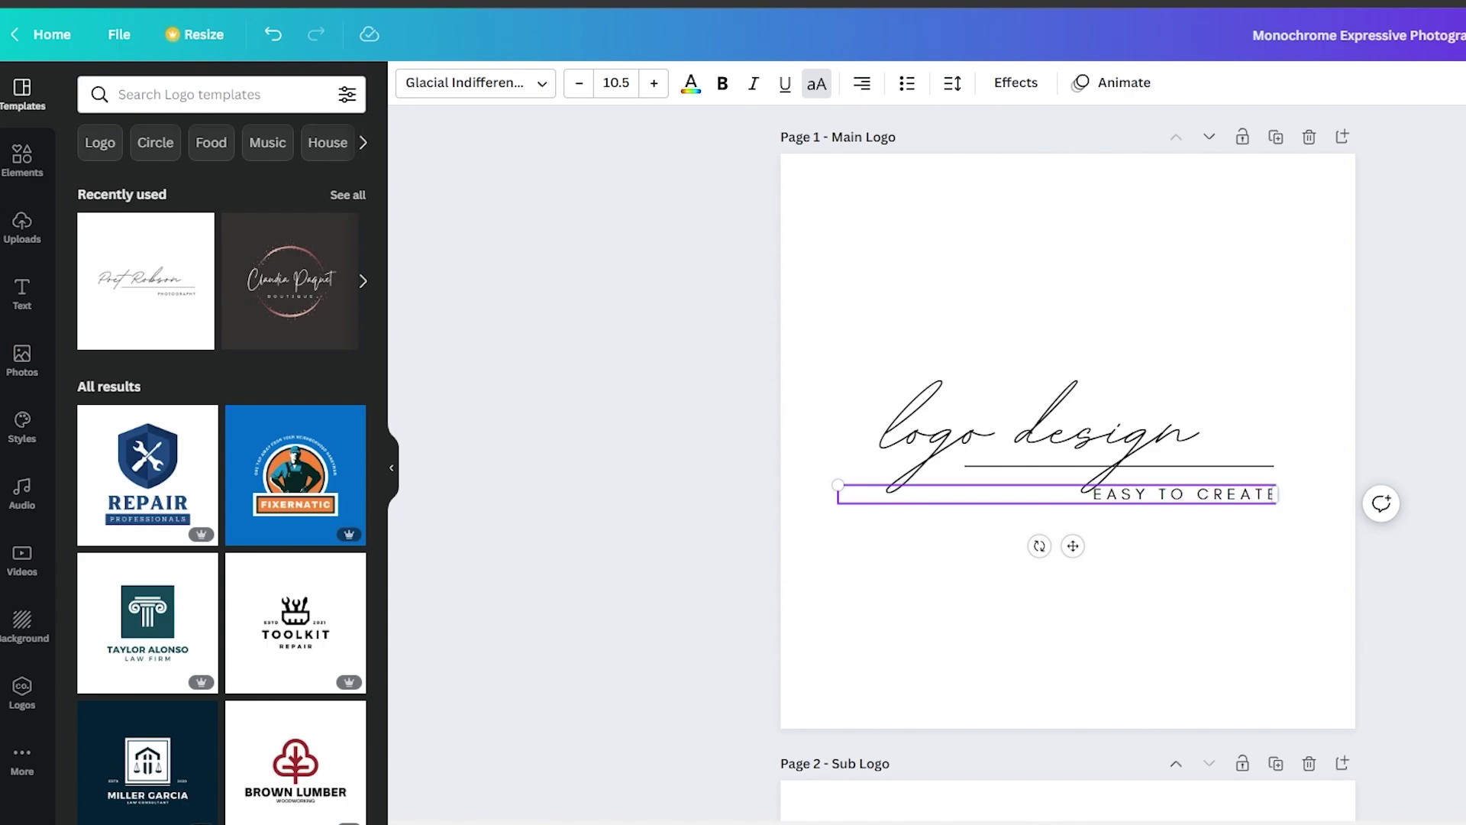
key("Escape")
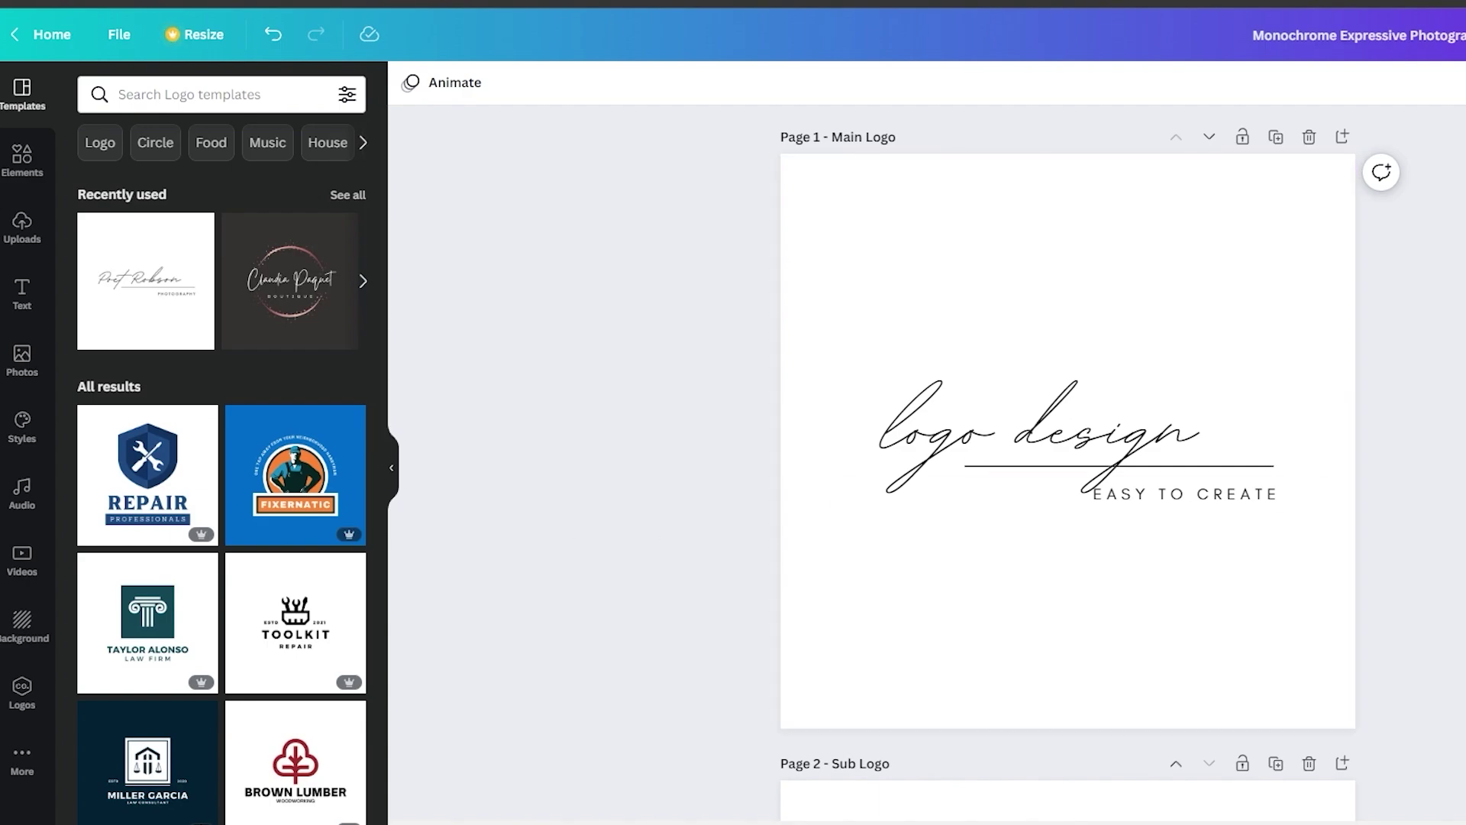
- Search the Elements library for 'hand drawn' and scroll through the doodle results
left_click(44, 168)
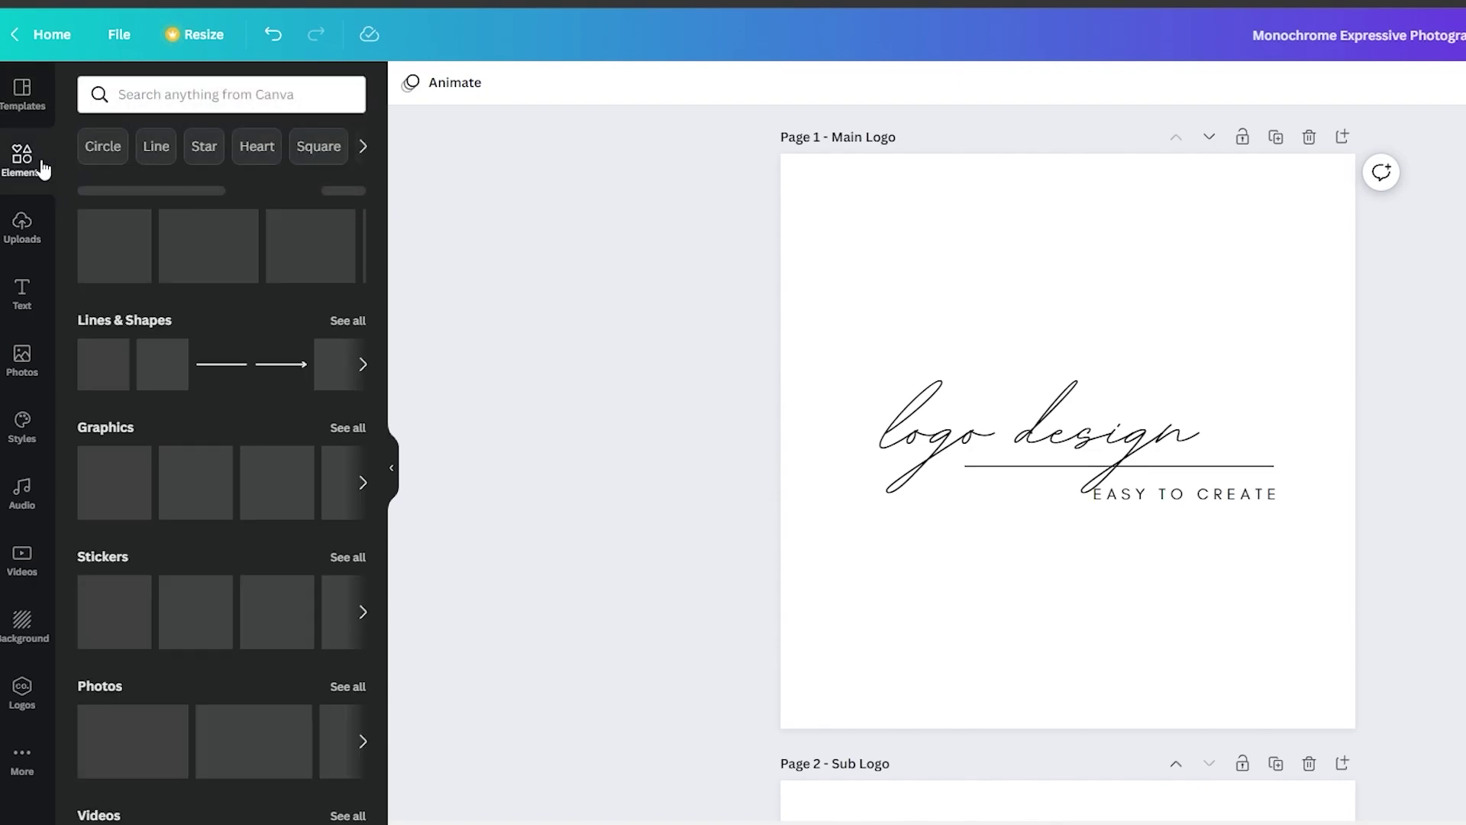
scroll(239, 451, "down", 5)
scroll(239, 450, "down", 4)
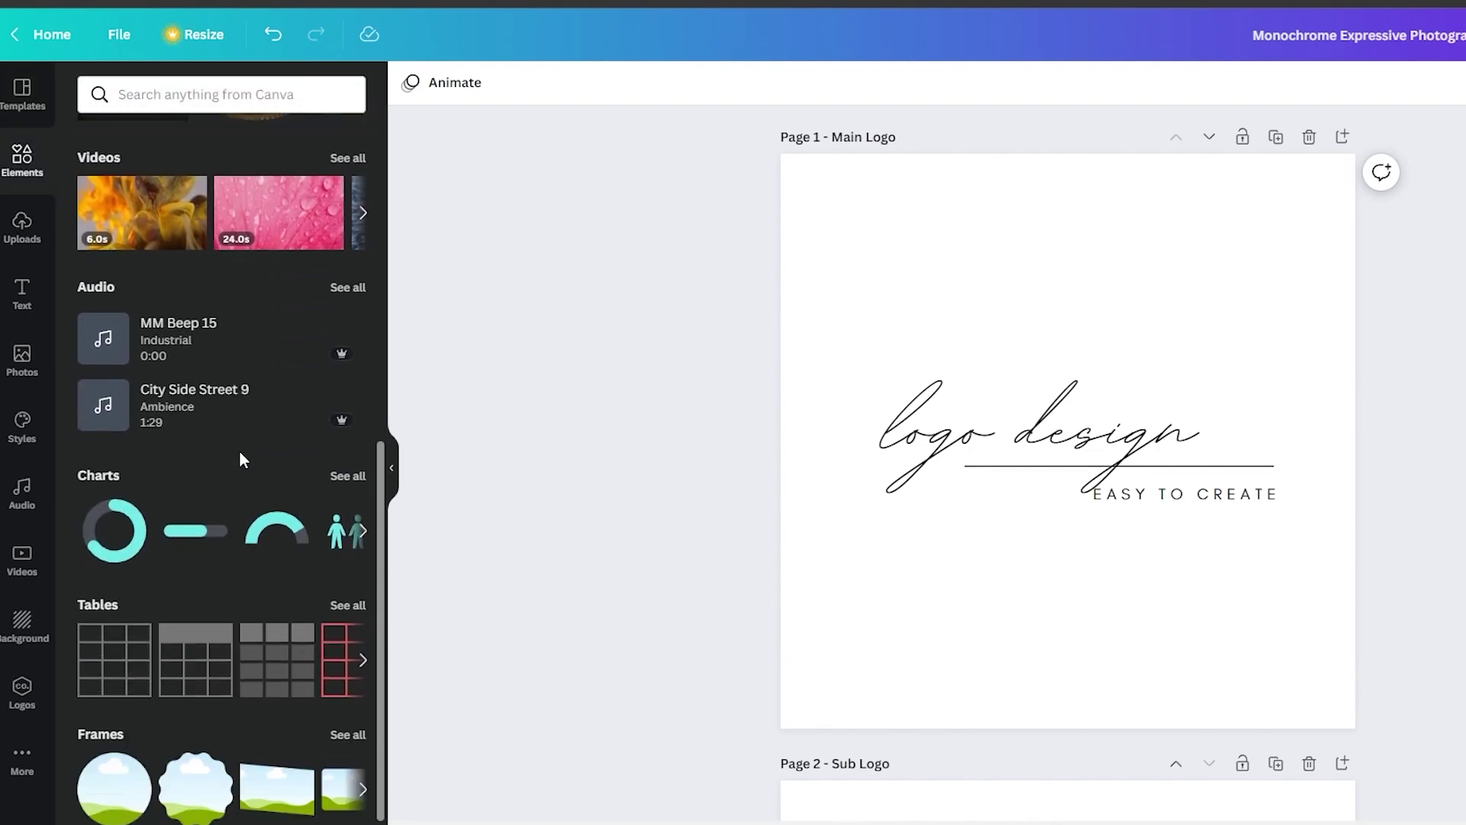
scroll(239, 451, "up", 10)
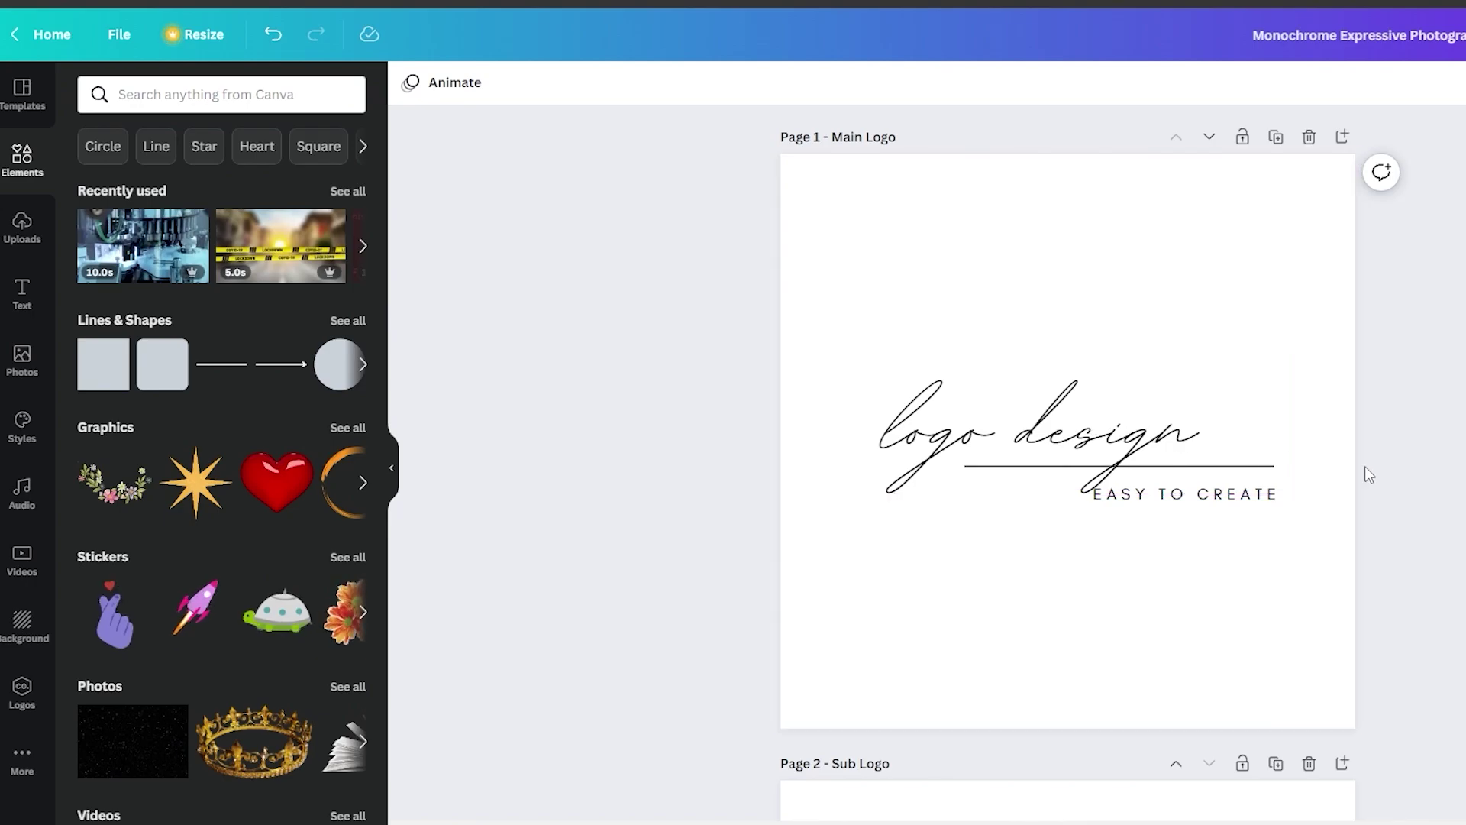
left_click(210, 81)
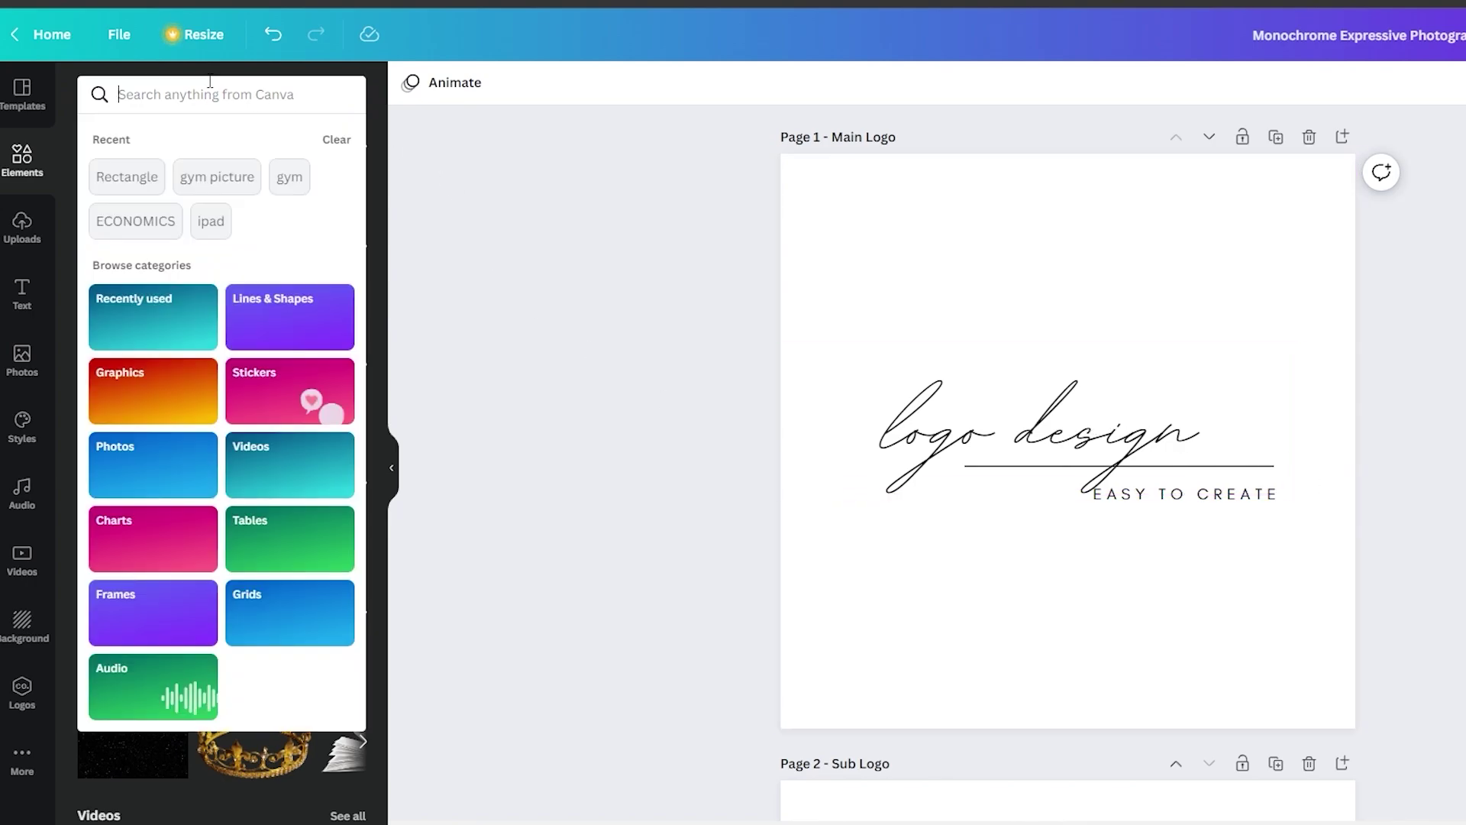
type("han")
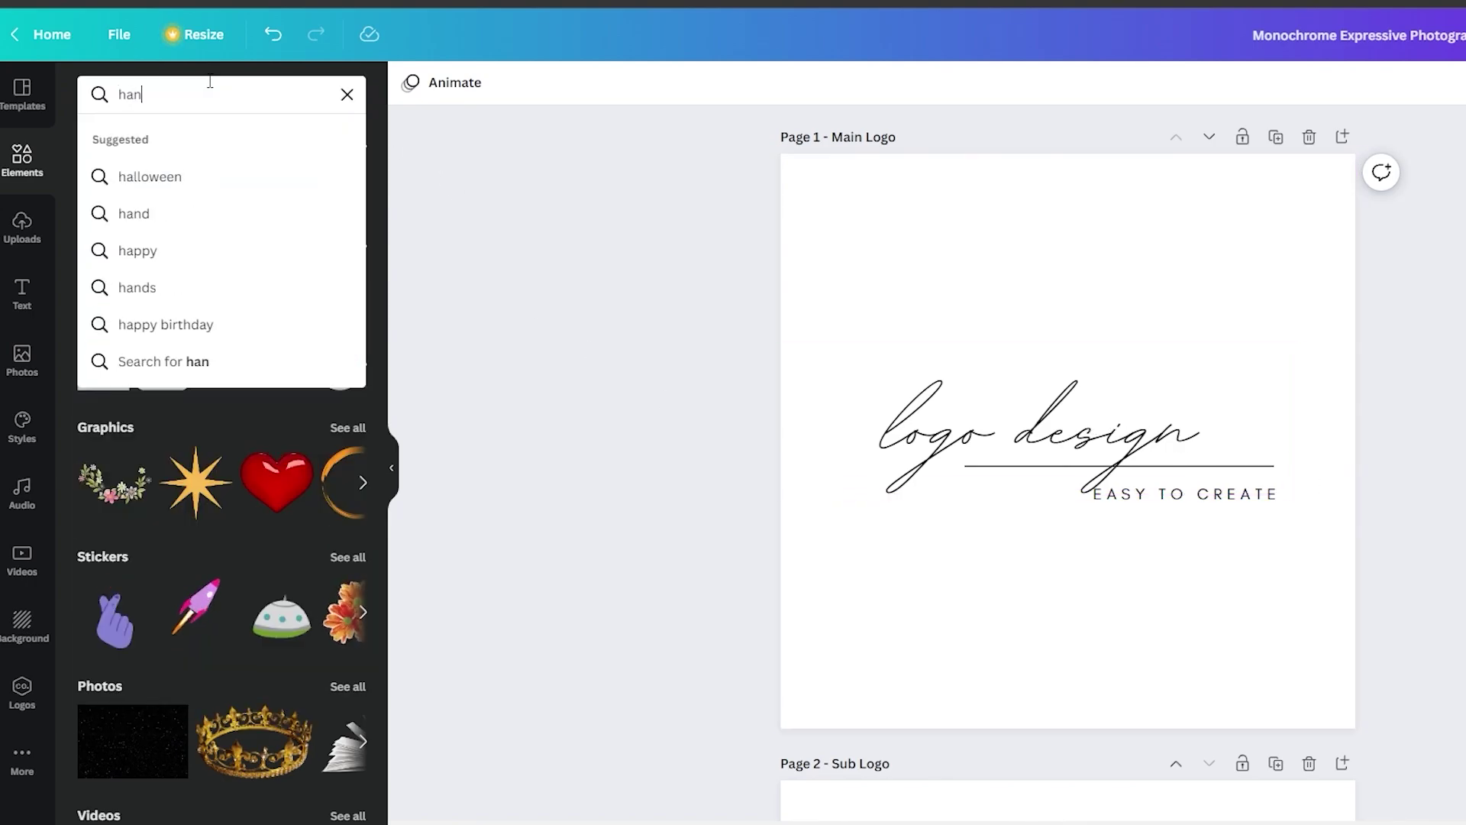
type("d drawn")
key("Return")
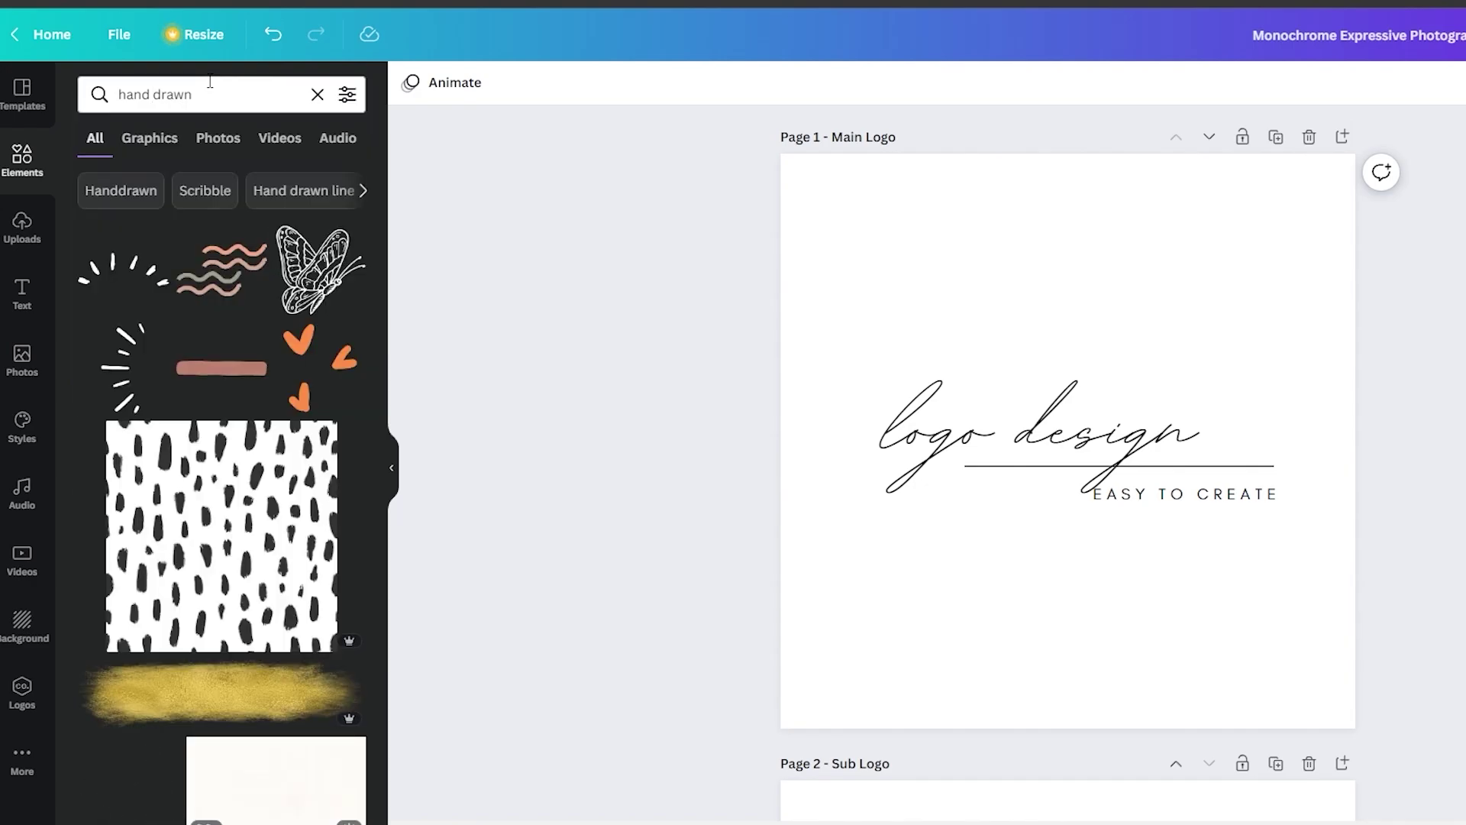
scroll(239, 352, "down", 6)
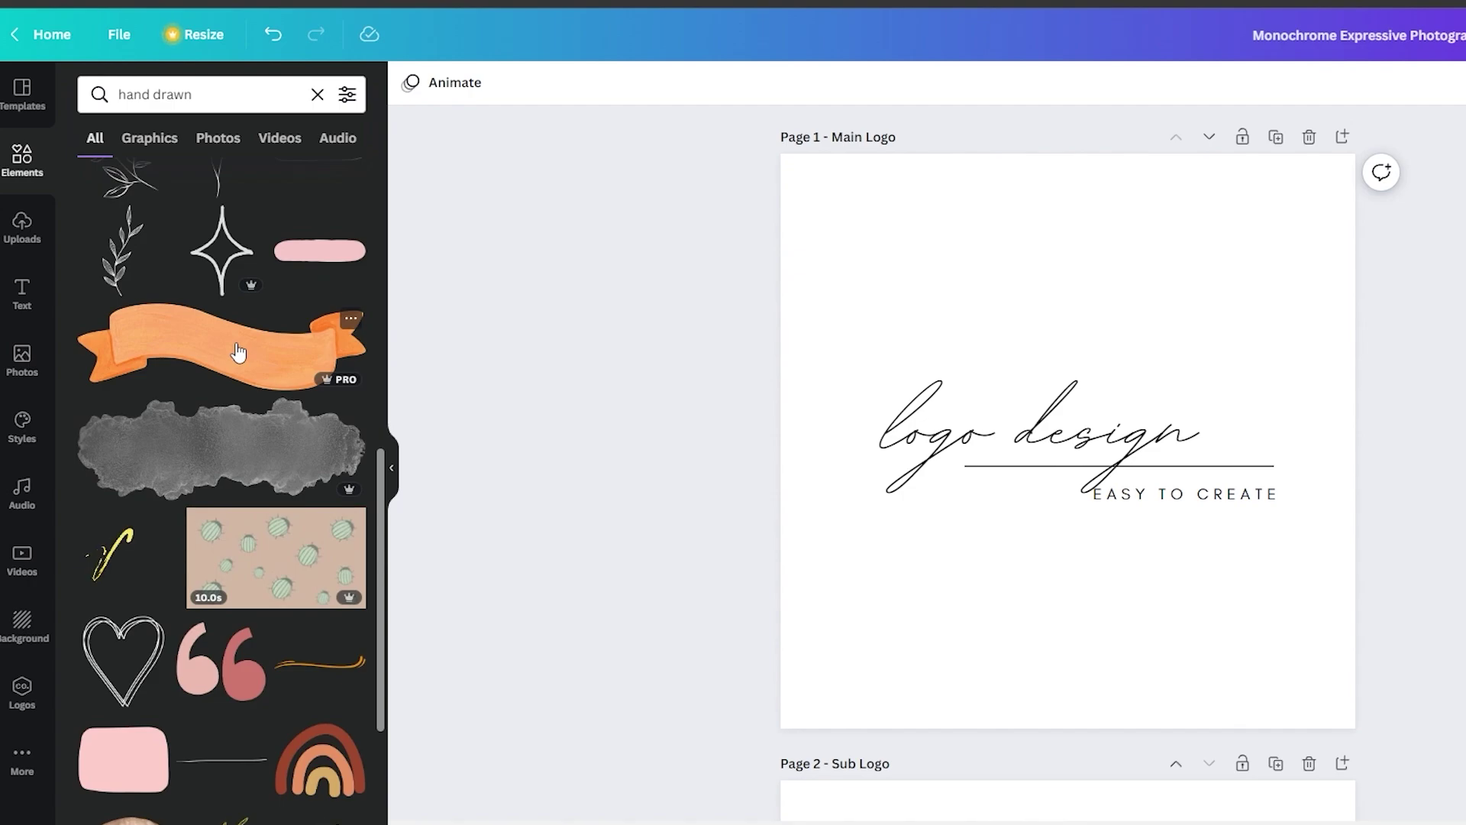
scroll(239, 352, "down", 3)
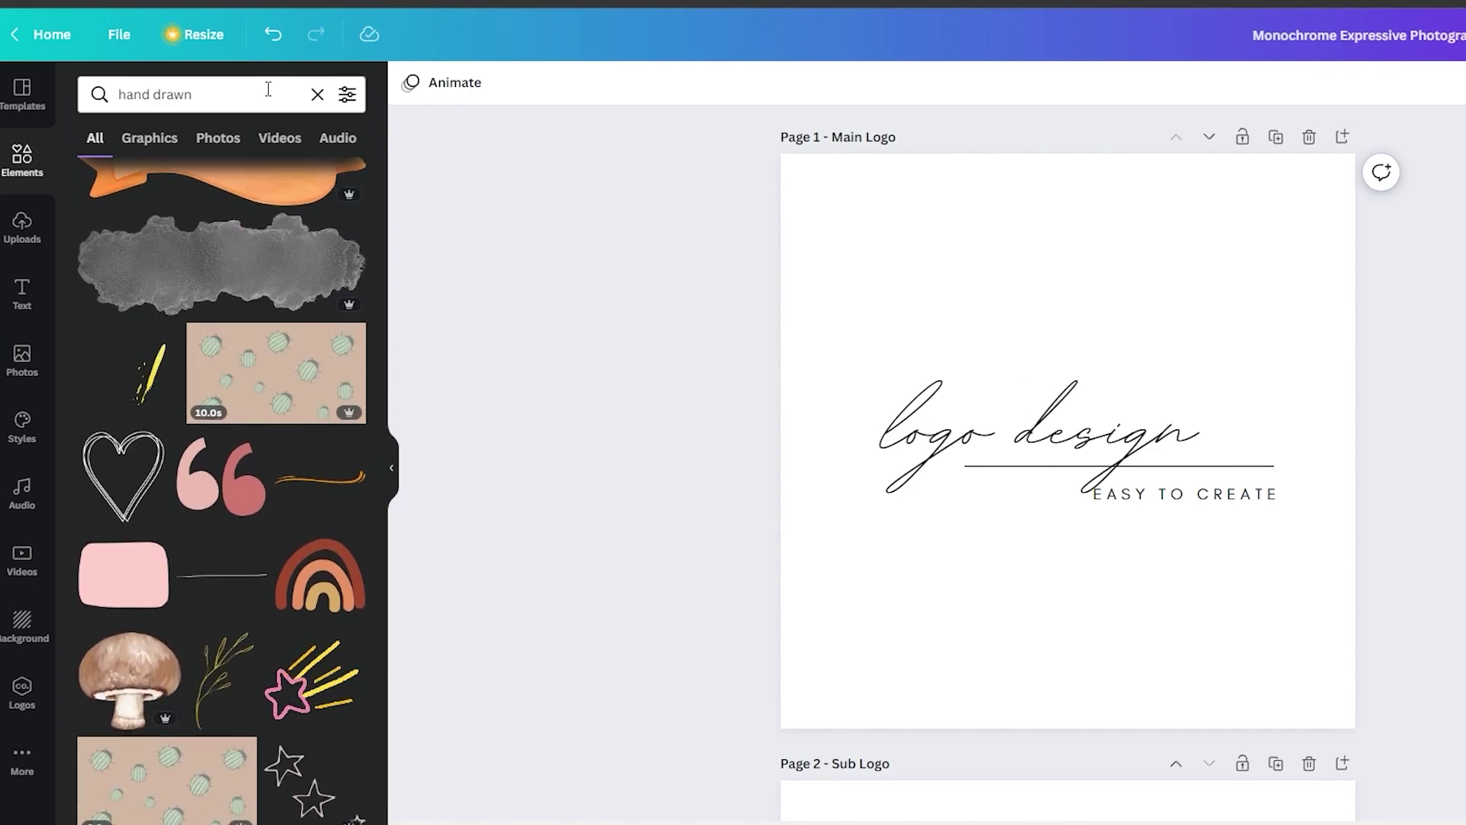
scroll(238, 350, "down", 4)
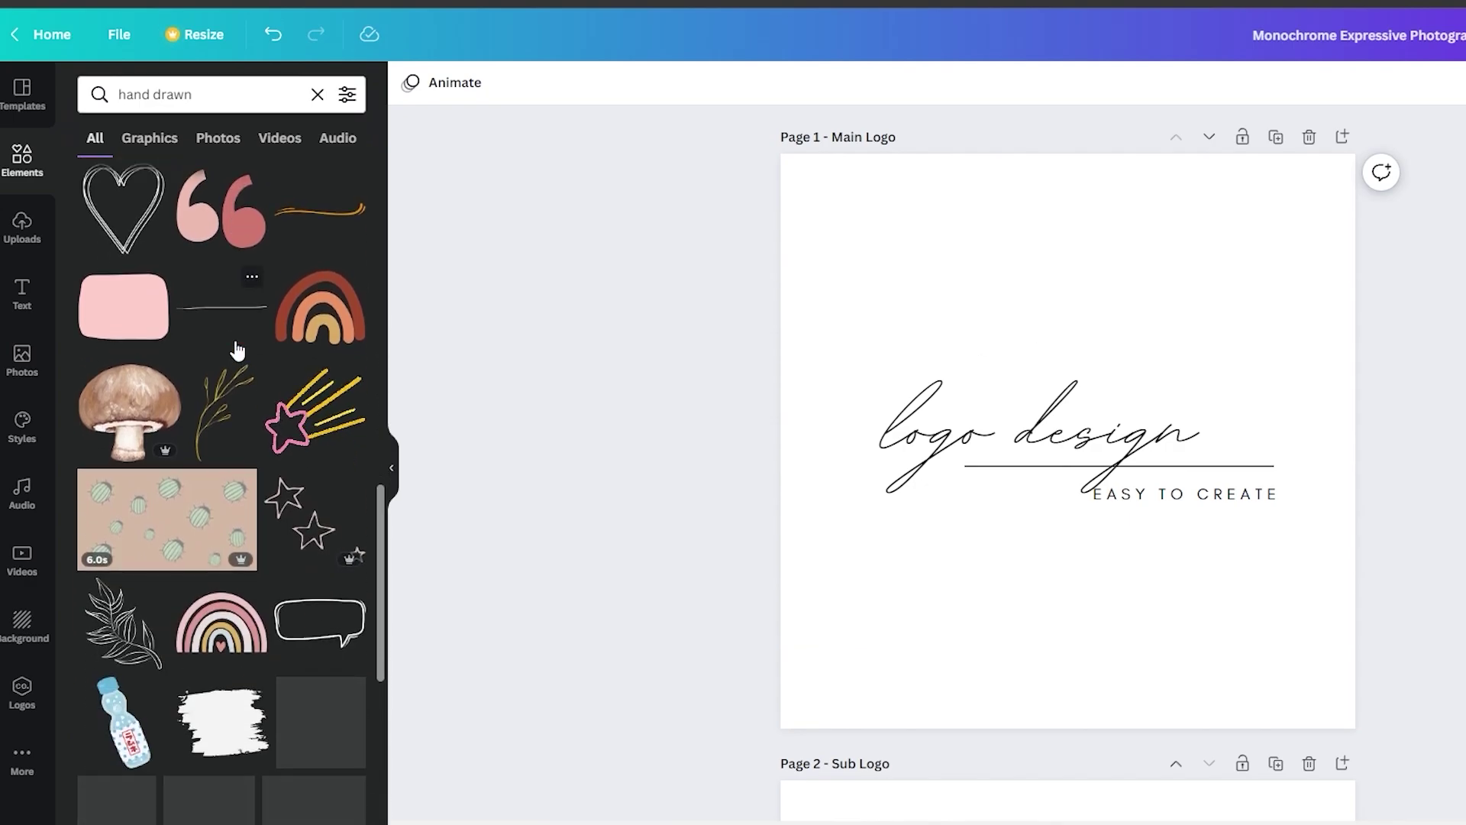
scroll(239, 504, "down", 5)
scroll(239, 504, "down", 4)
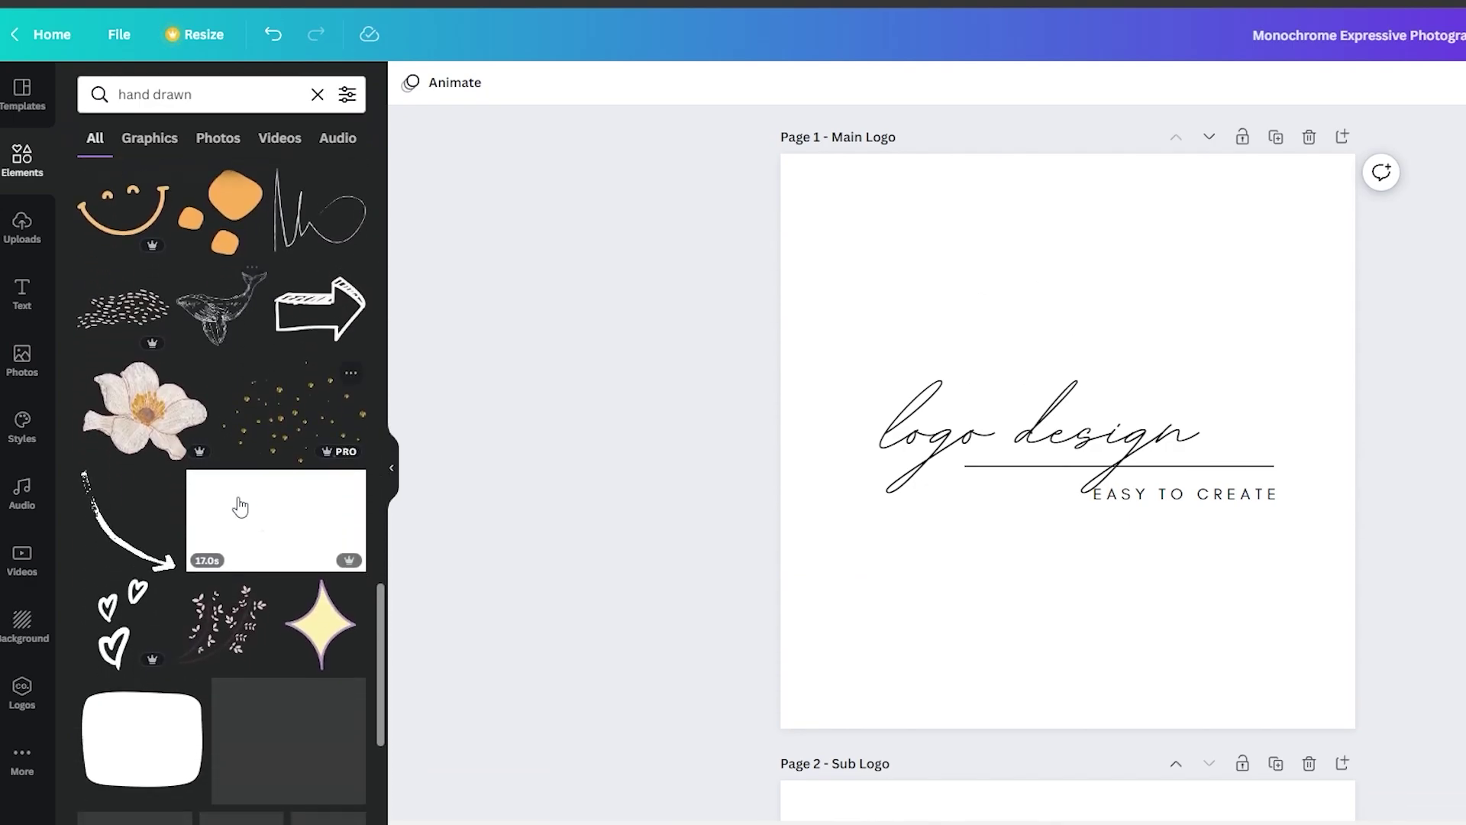
scroll(241, 506, "down", 5)
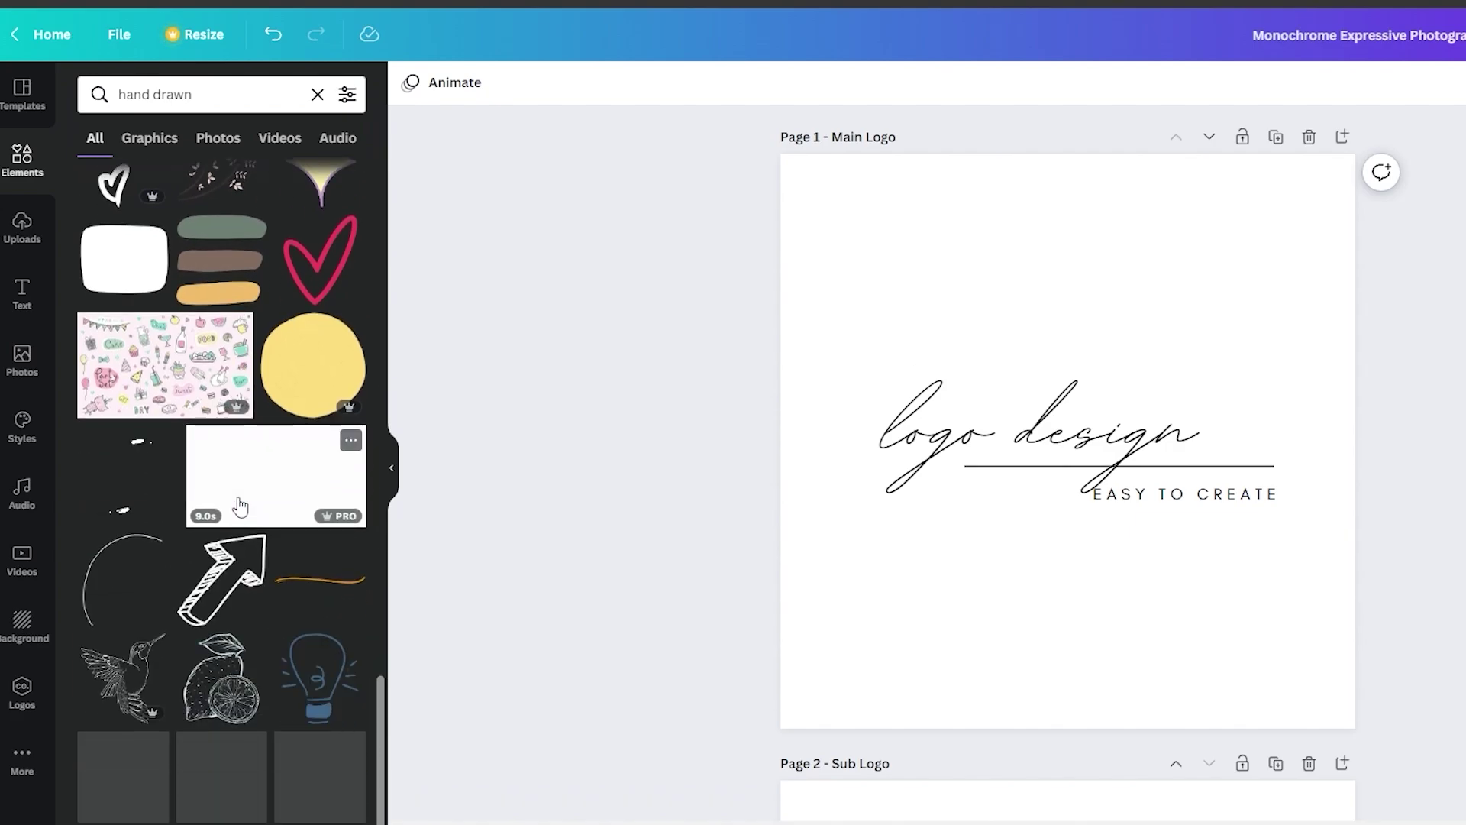
scroll(240, 506, "down", 3)
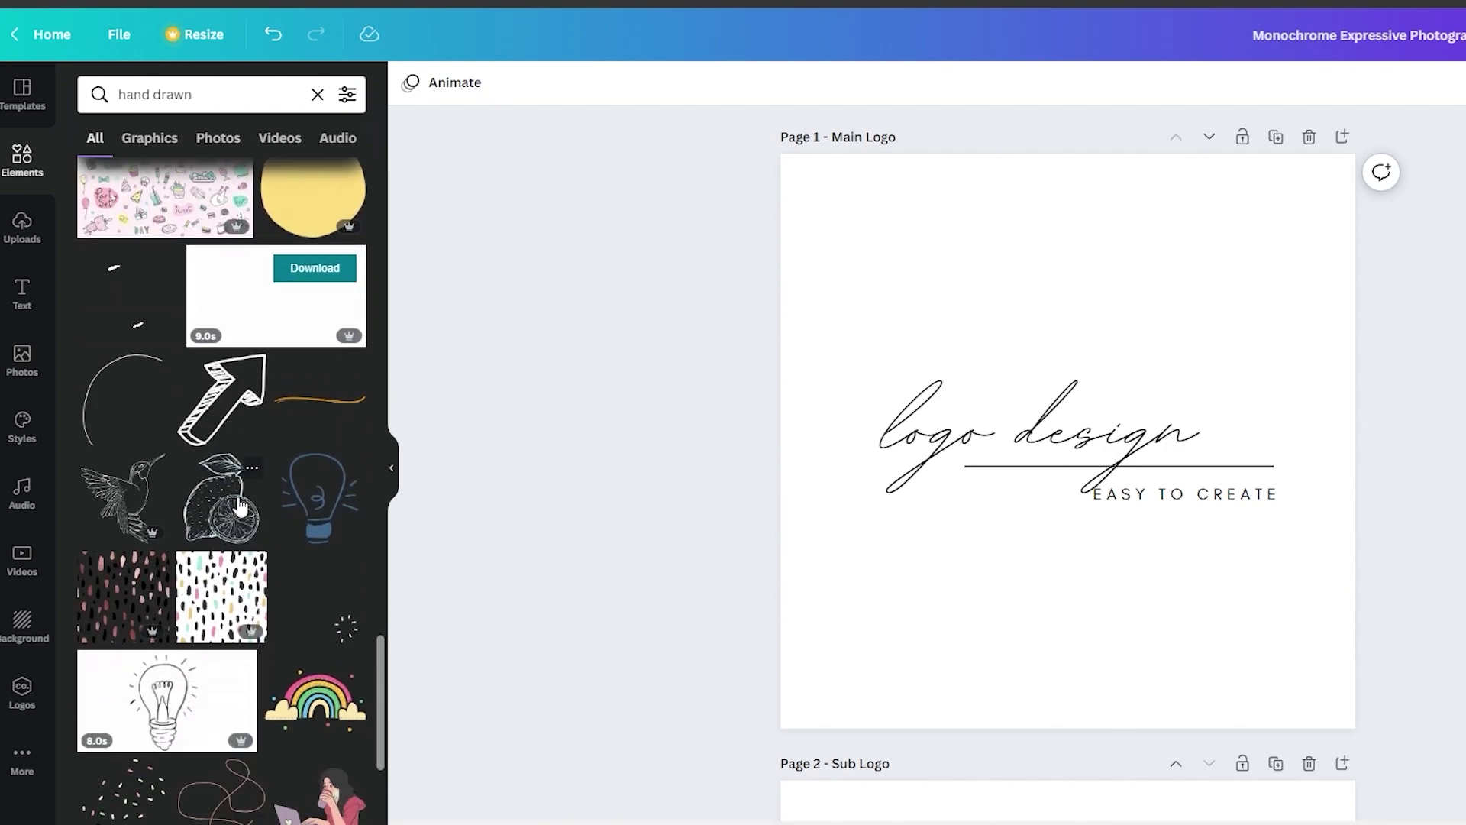
scroll(240, 506, "down", 6)
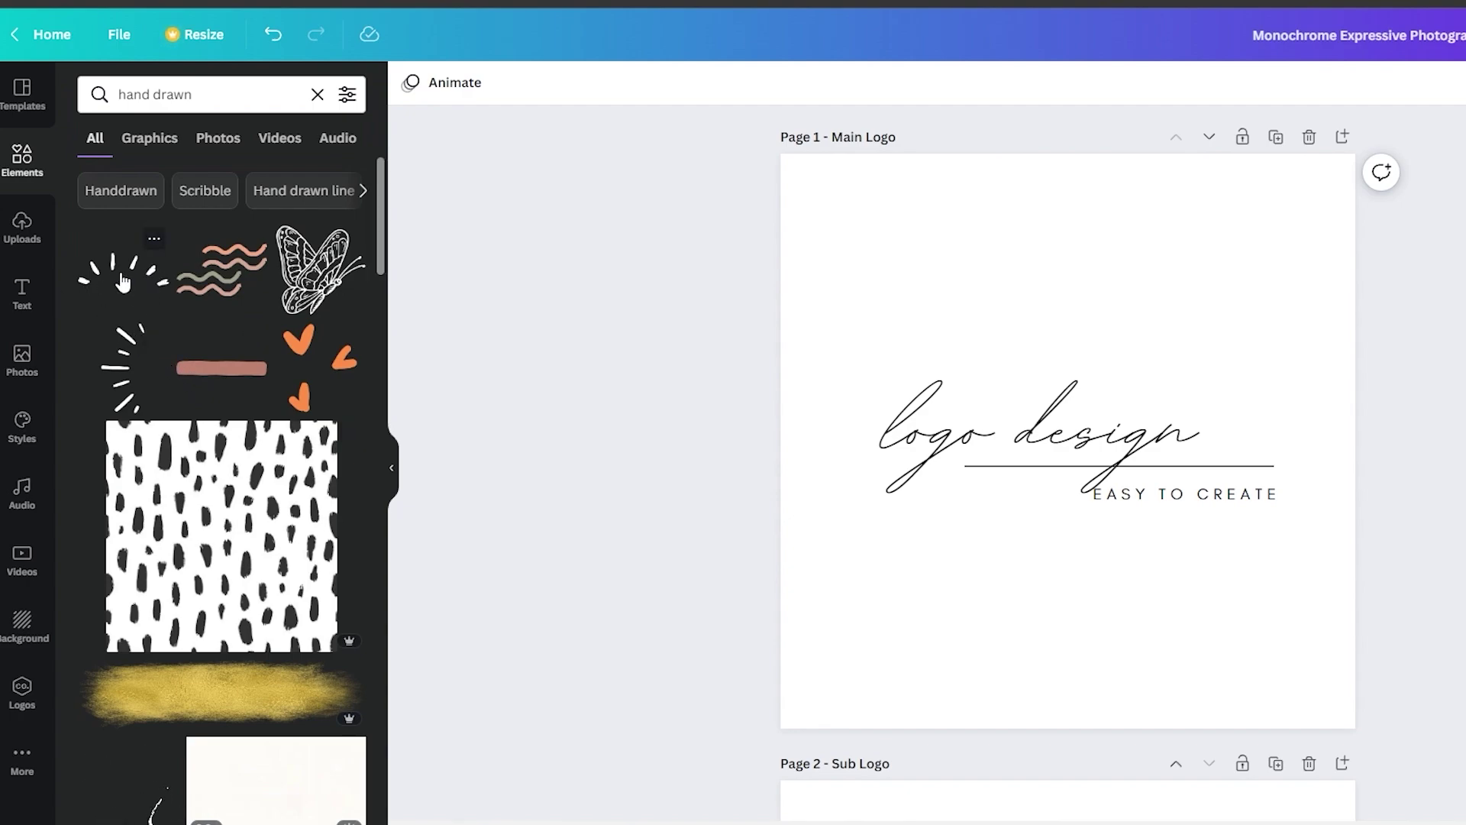
- Add the sunburst strokes graphic, resize and rotate it, and position it above 'logo design'
left_click_drag(105, 267, 988, 303)
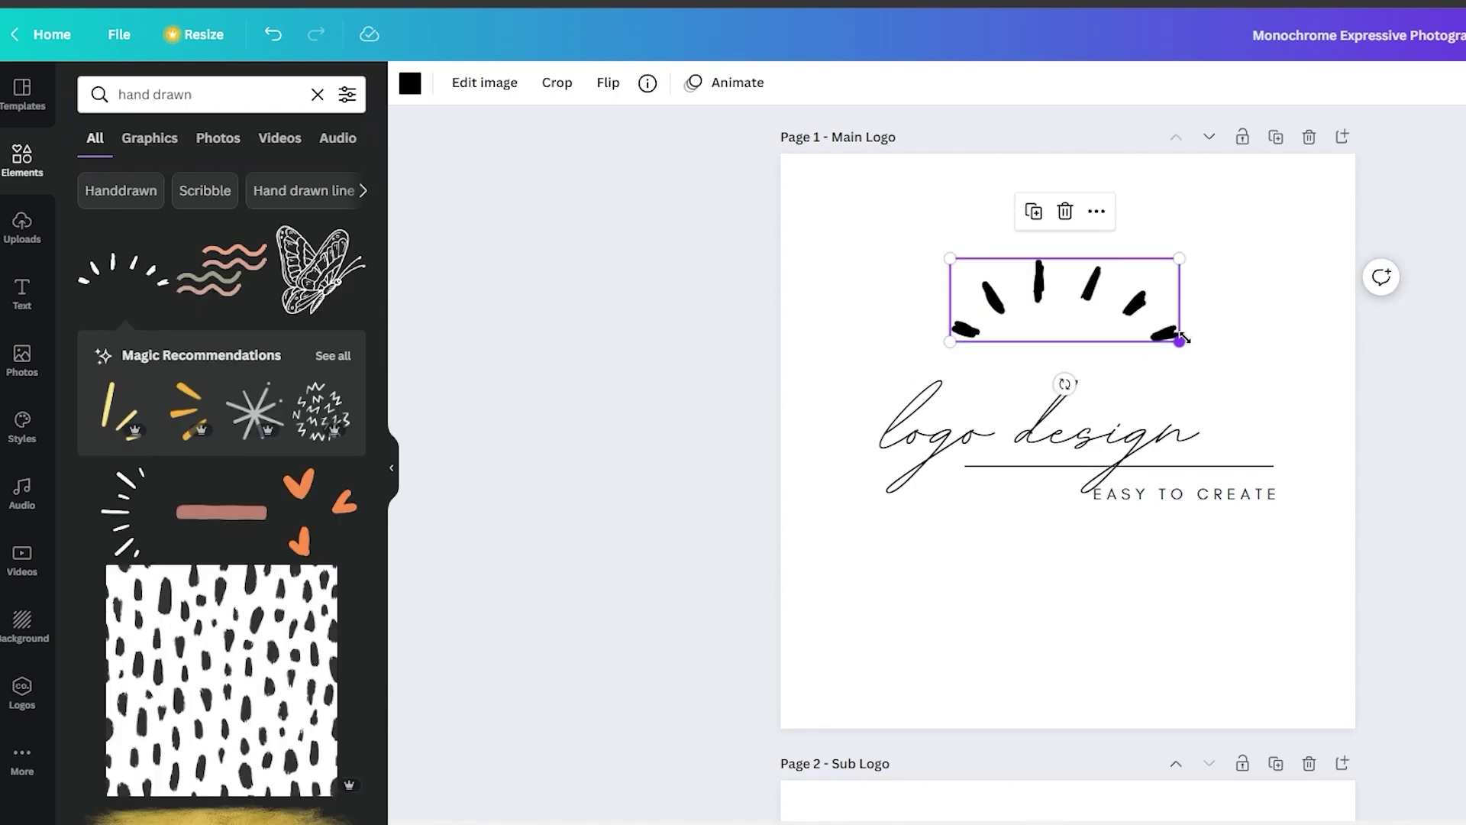
left_click_drag(1183, 338, 1095, 287)
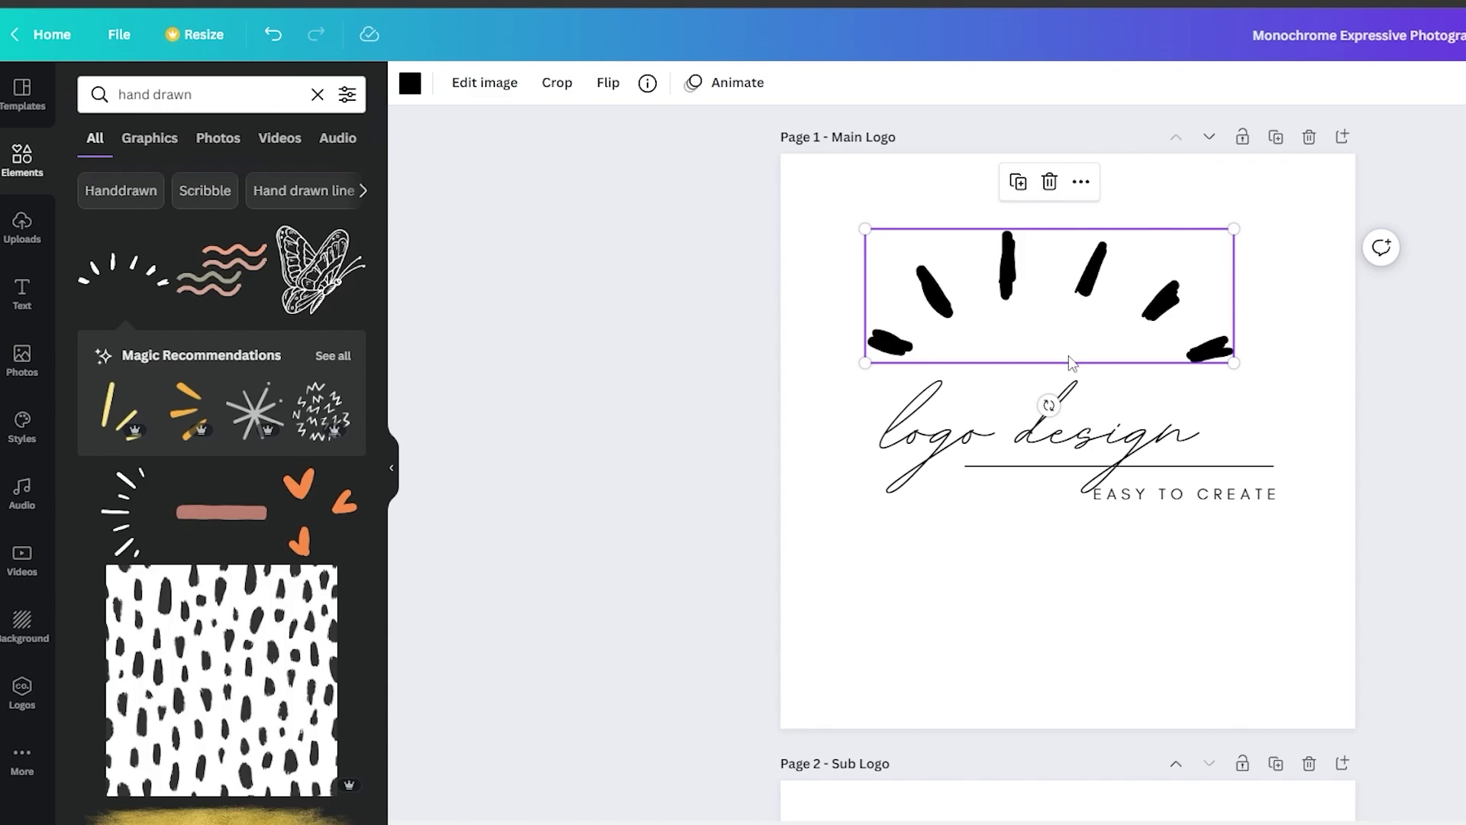
mouse_move(1049, 404)
left_mouse_down()
mouse_move(1092, 401)
mouse_move(1019, 402)
mouse_move(1050, 406)
left_mouse_up()
left_click(1244, 329)
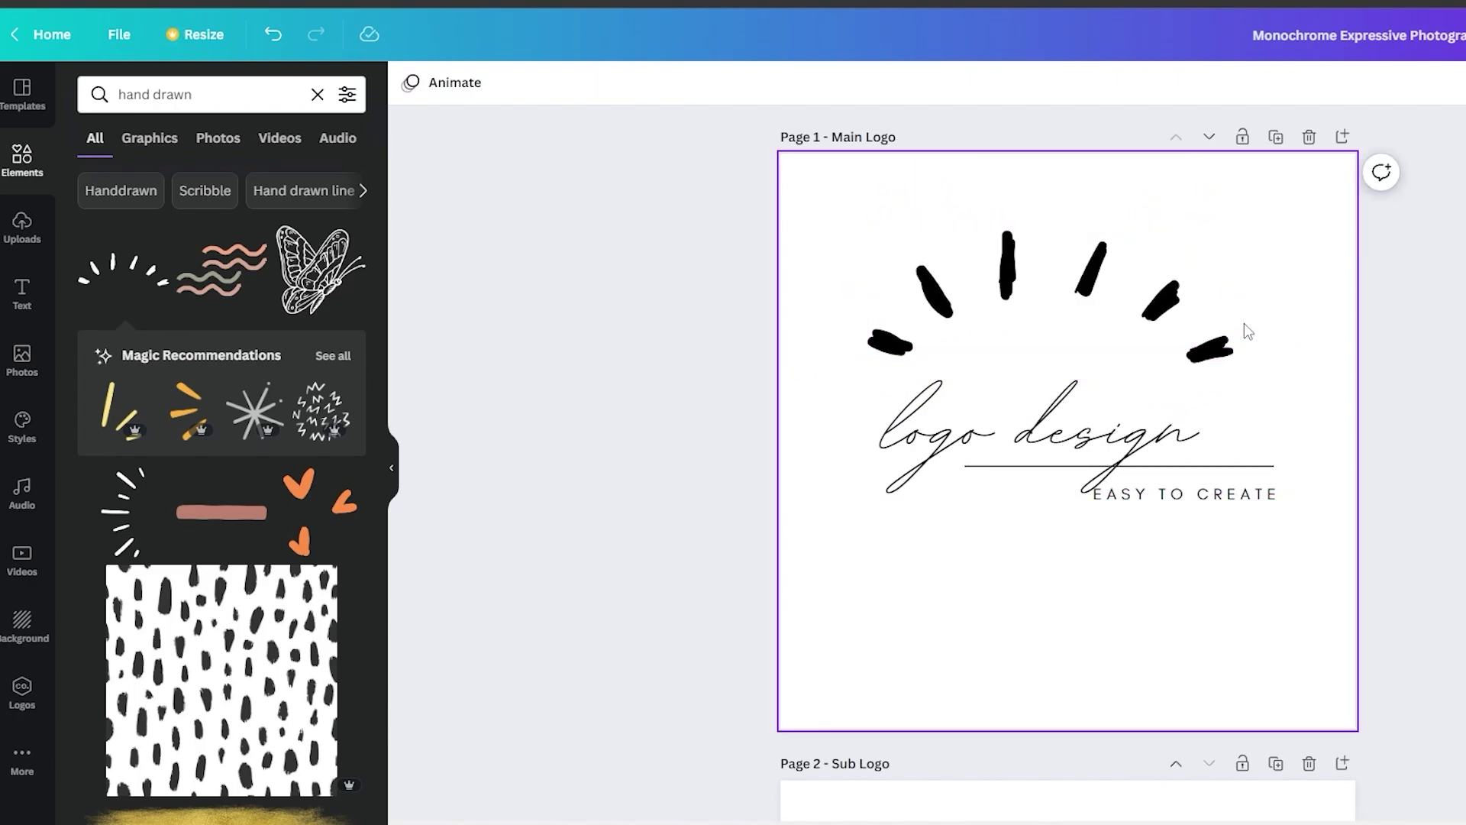
left_click_drag(1008, 256, 984, 309)
left_click(605, 345)
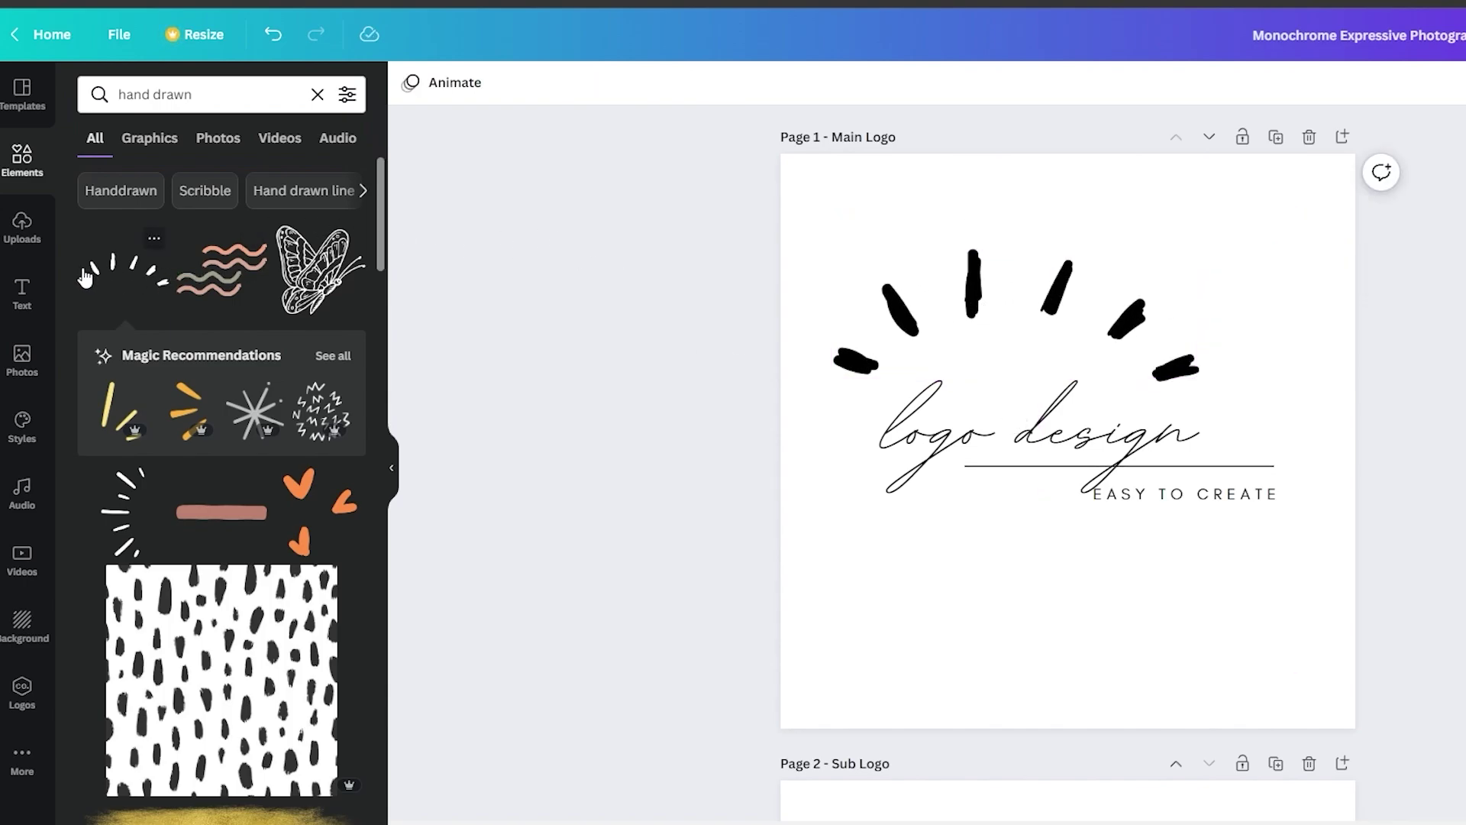
- Open the Background options and show all the Nature backgrounds
left_click(25, 625)
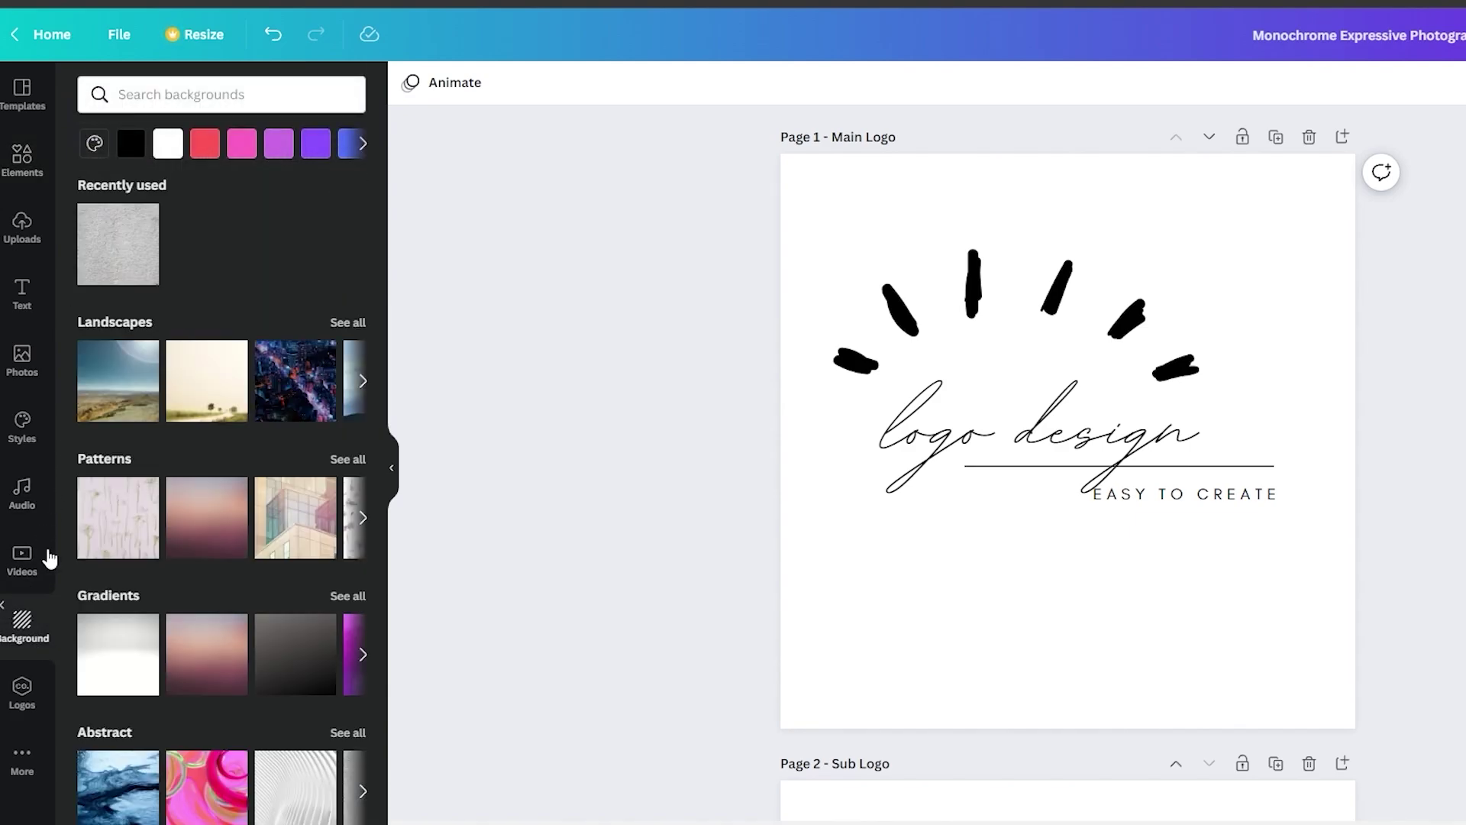
scroll(177, 425, "down", 3)
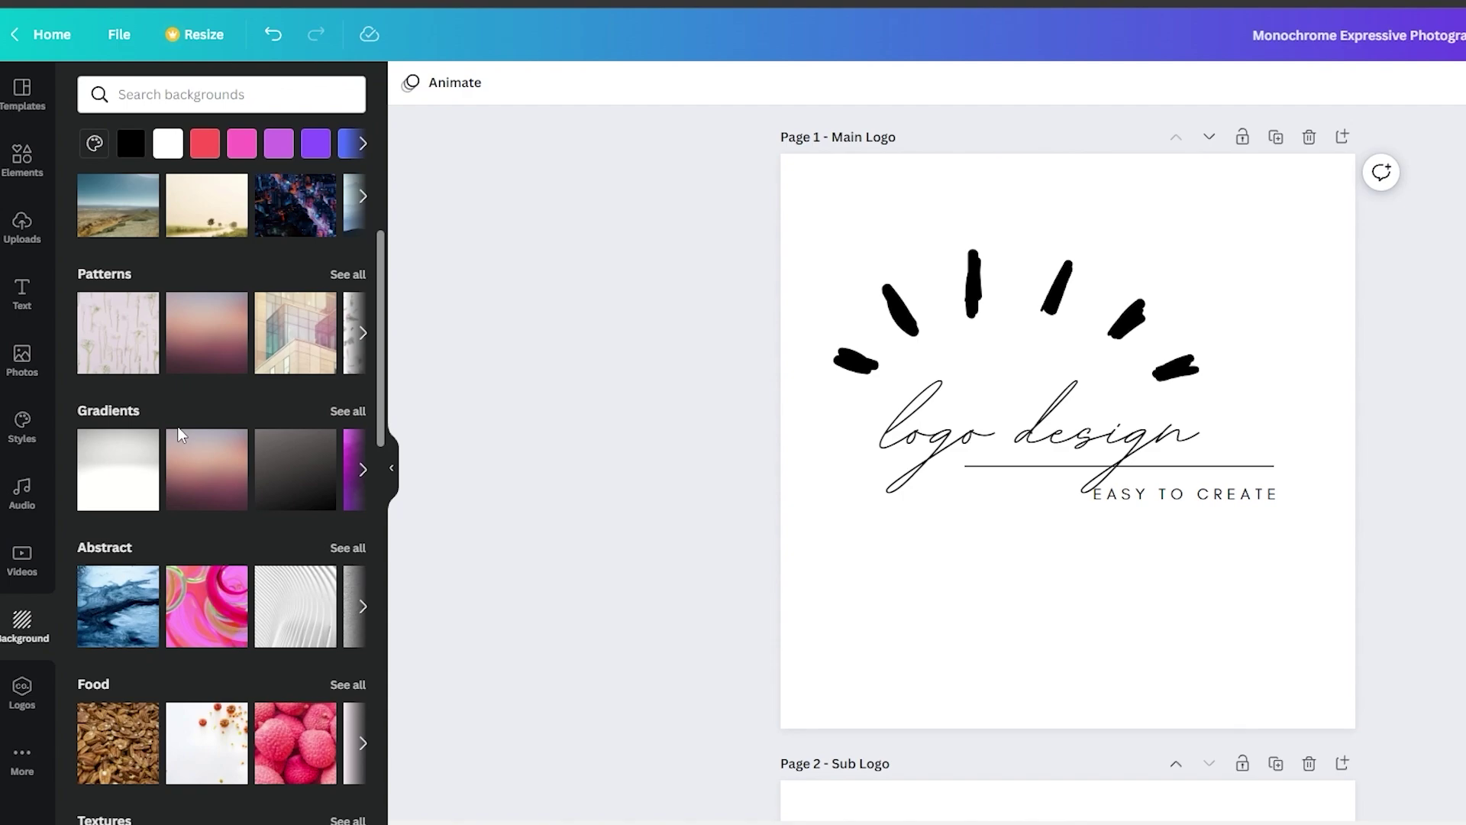
scroll(179, 434, "up", 2)
scroll(138, 560, "up", 2)
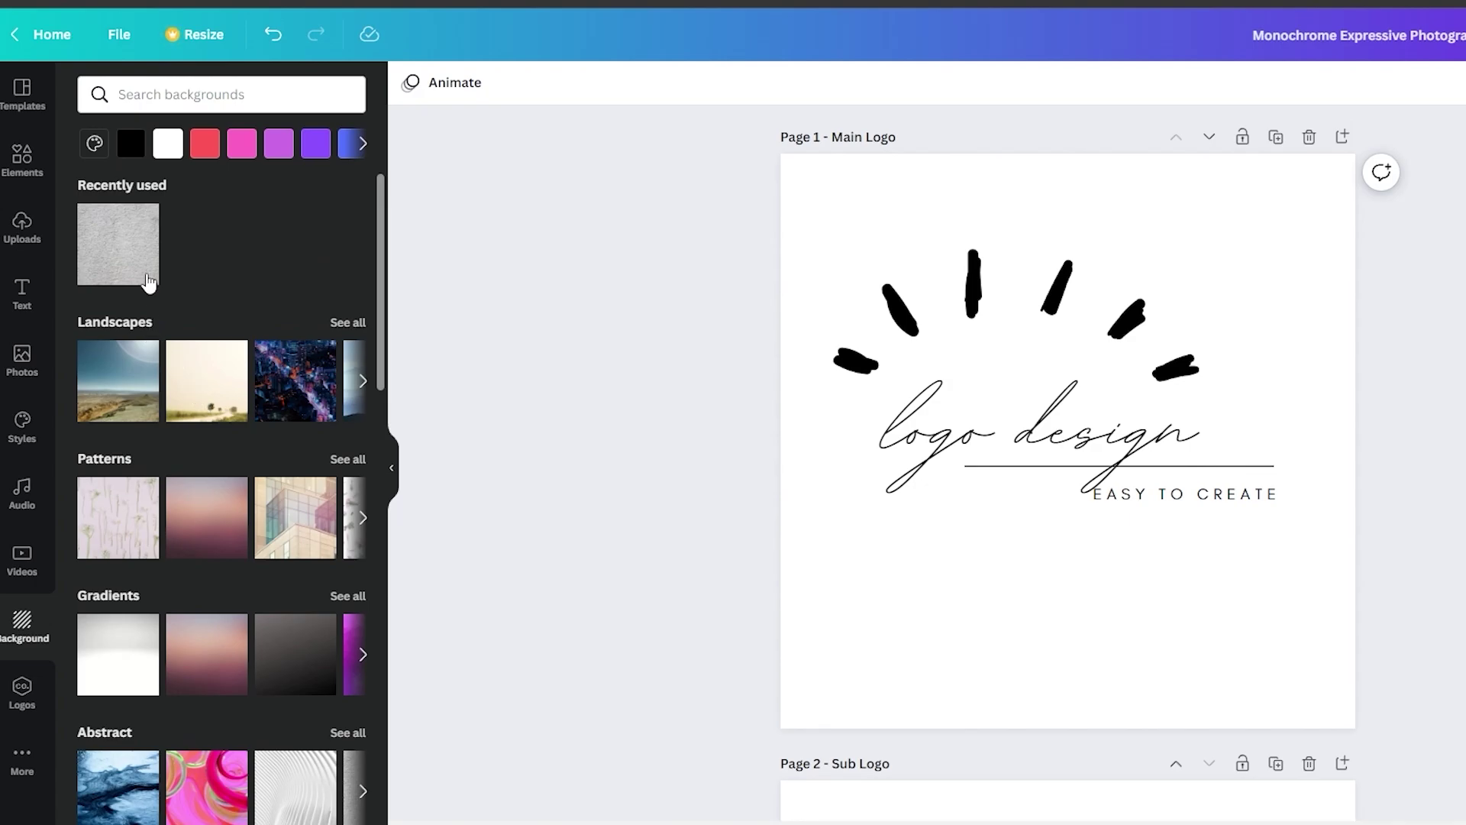
scroll(147, 283, "down", 6)
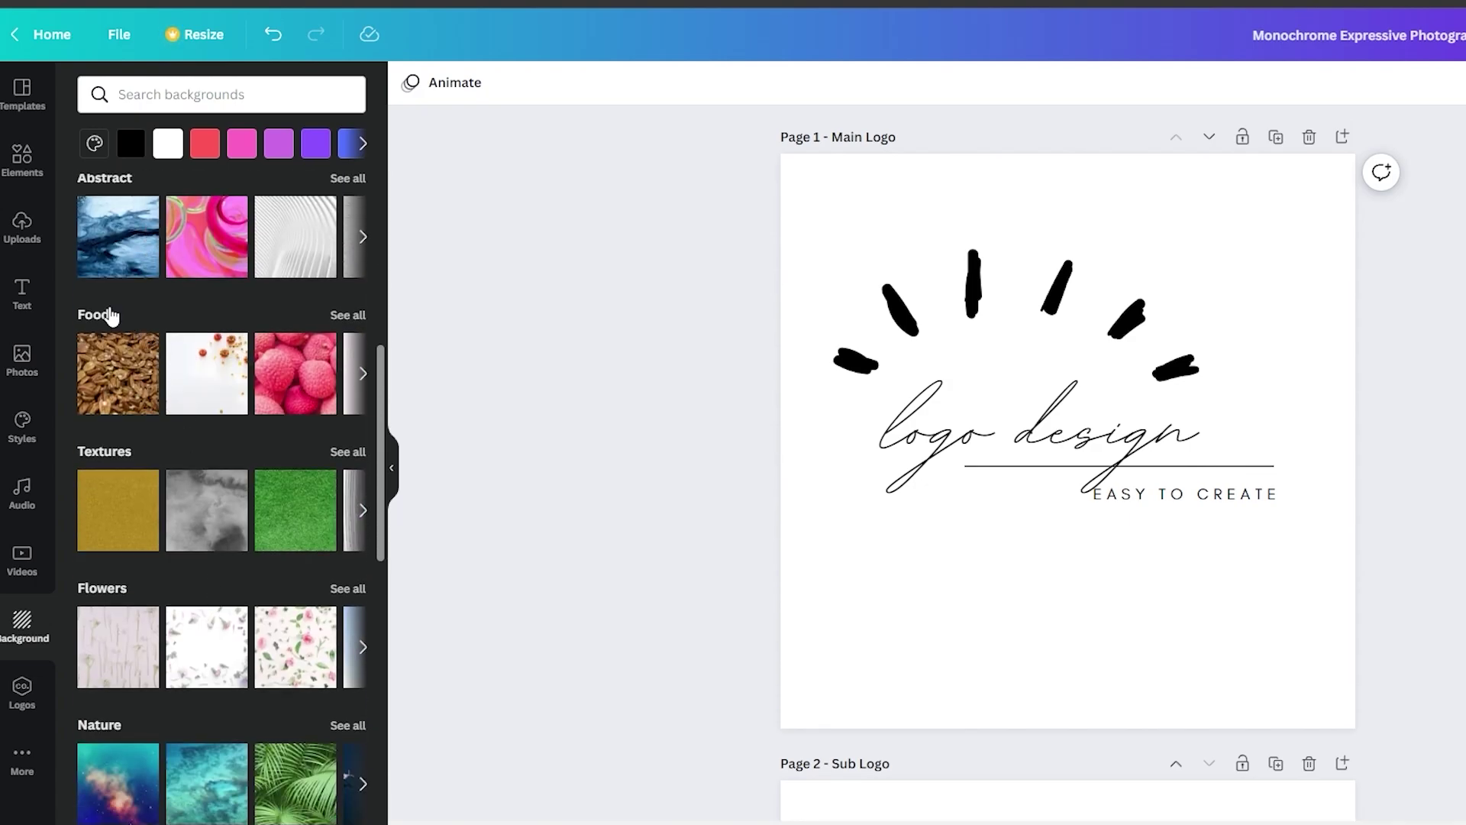
scroll(242, 655, "down", 4)
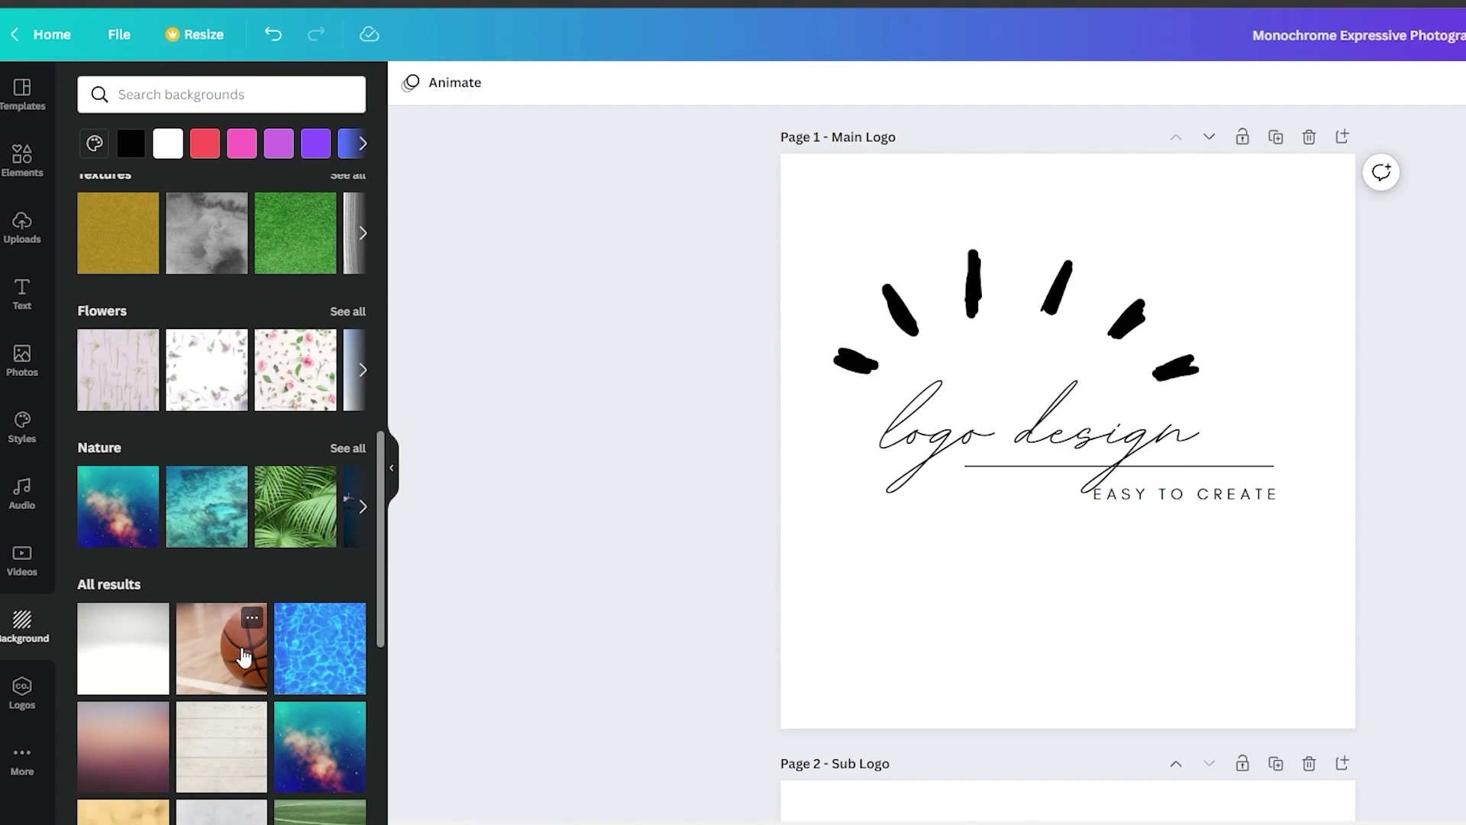
left_click(348, 447)
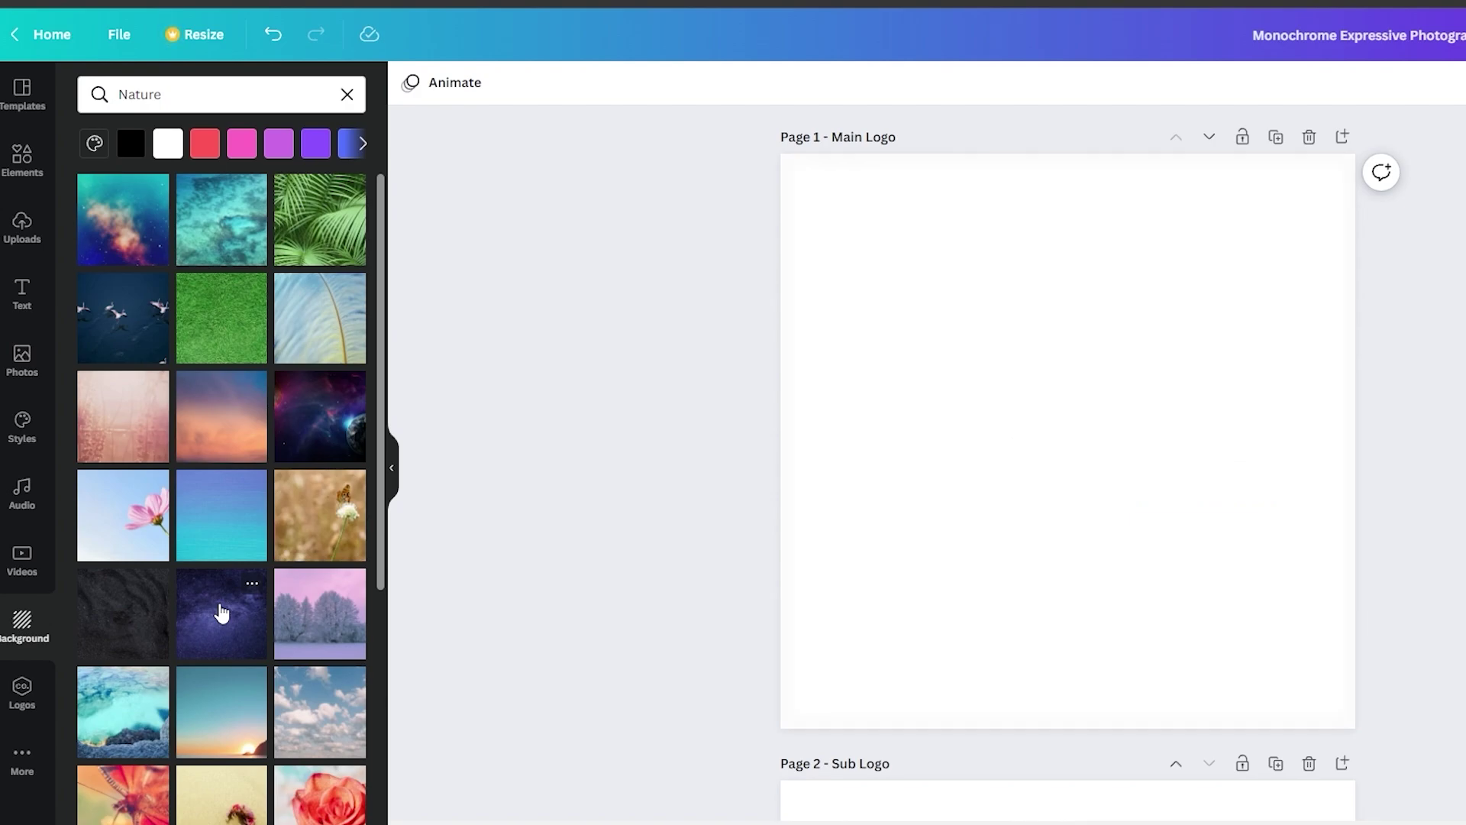
- Try the starry night background, remove it, and apply the white glitter cloud background instead
left_click(221, 613)
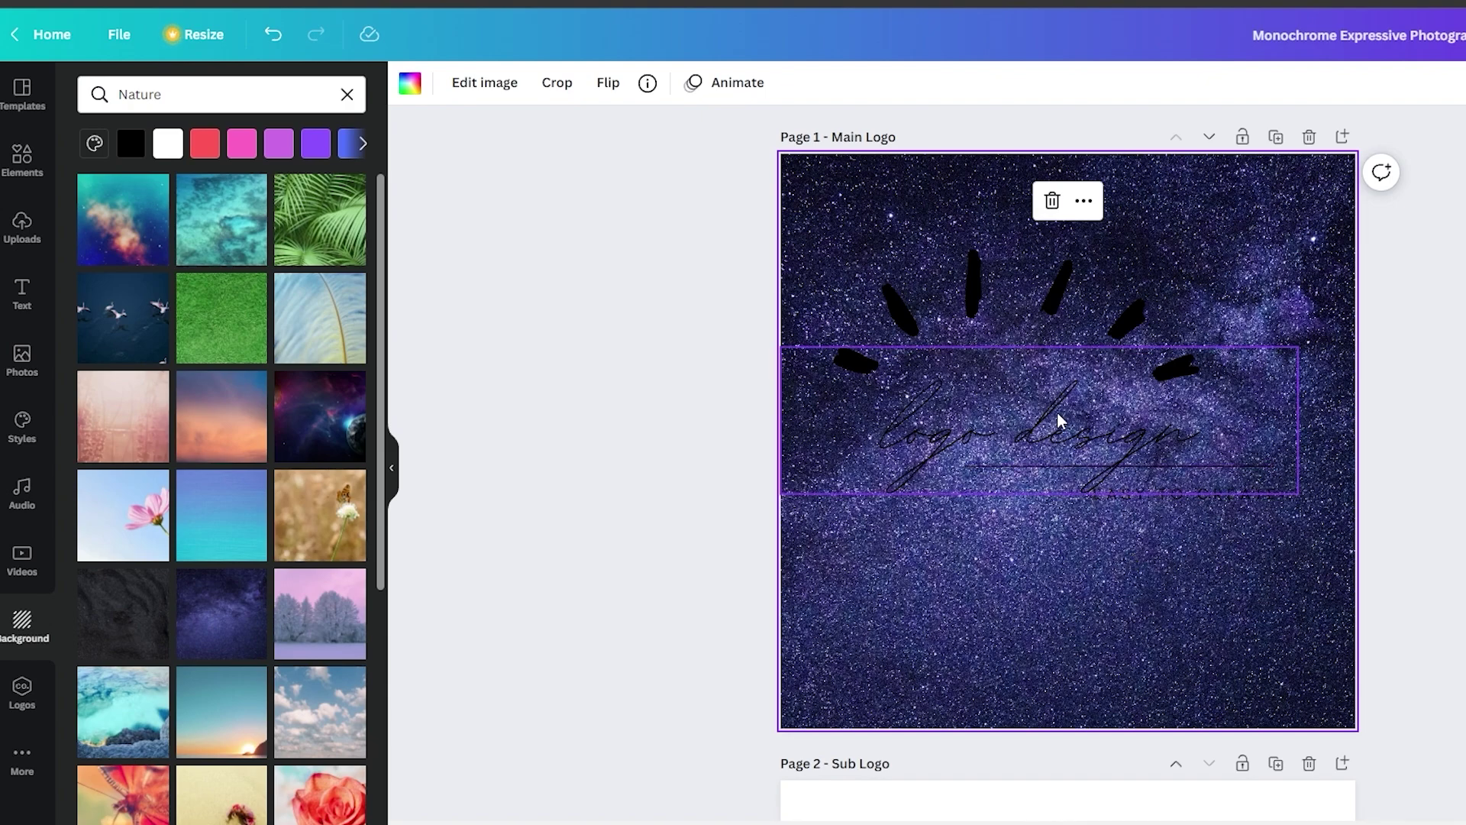
left_click(1053, 200)
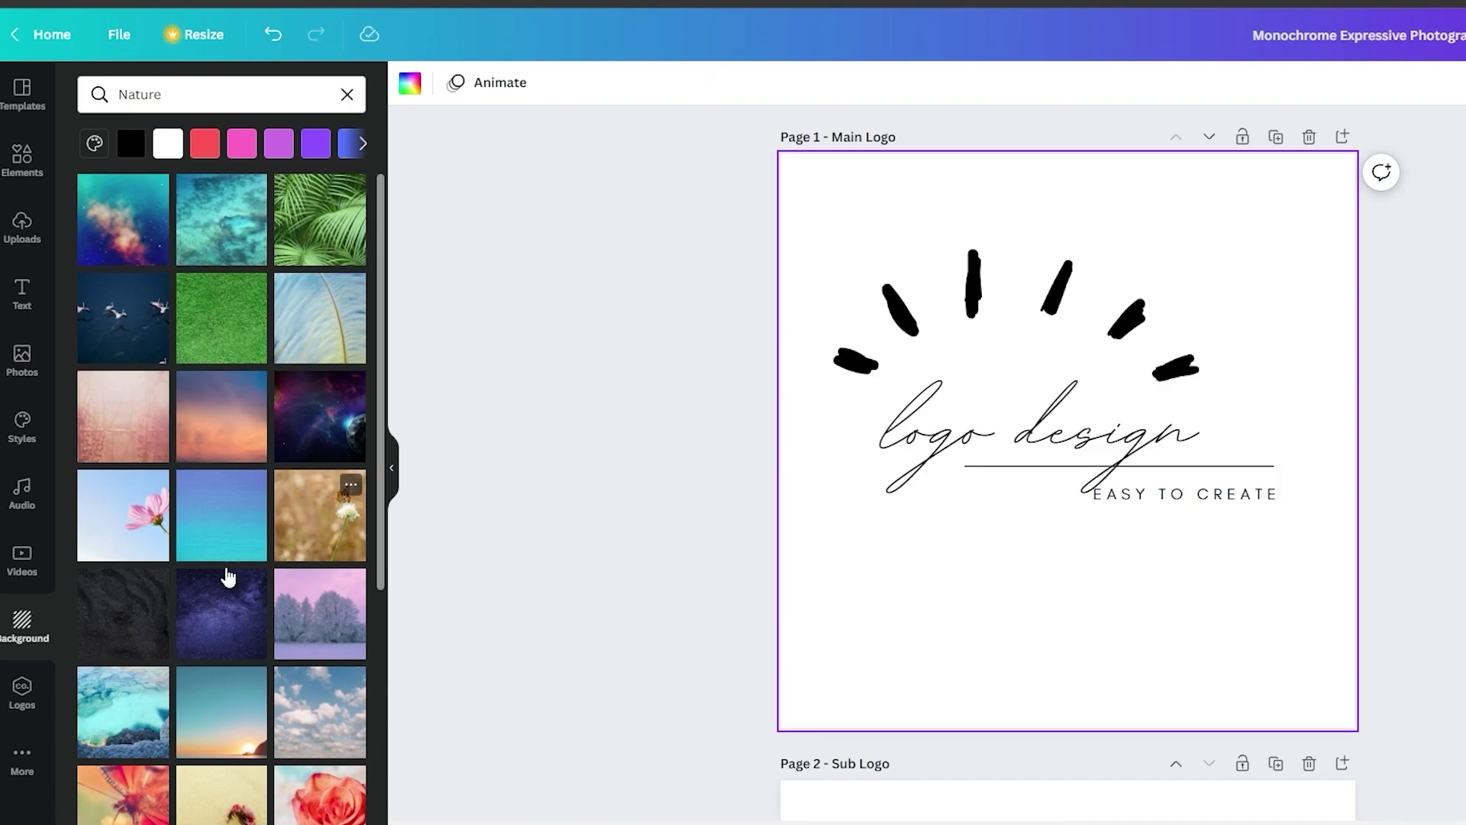
scroll(206, 598, "down", 3)
scroll(204, 595, "down", 5)
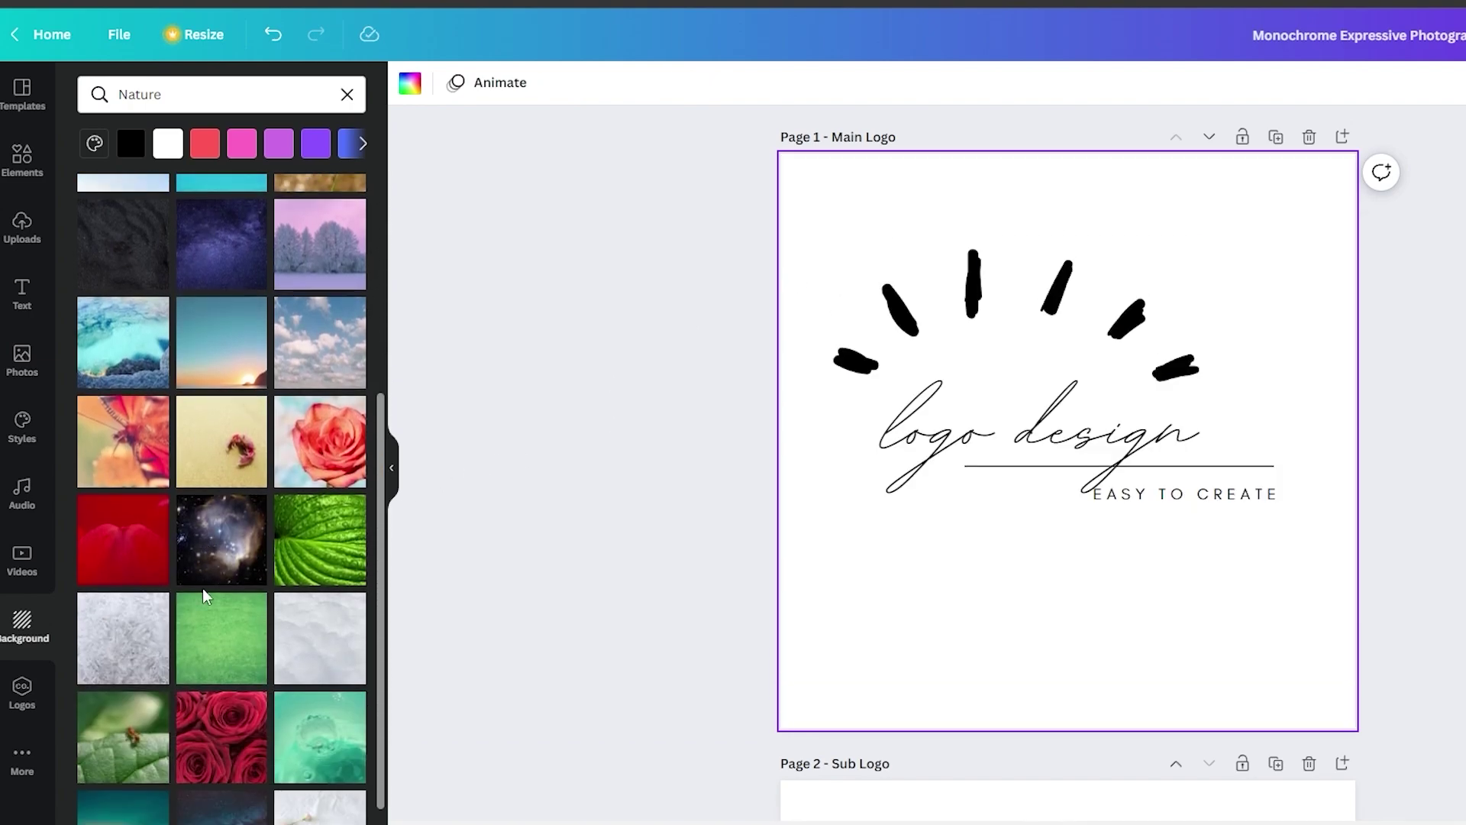
left_click(317, 576)
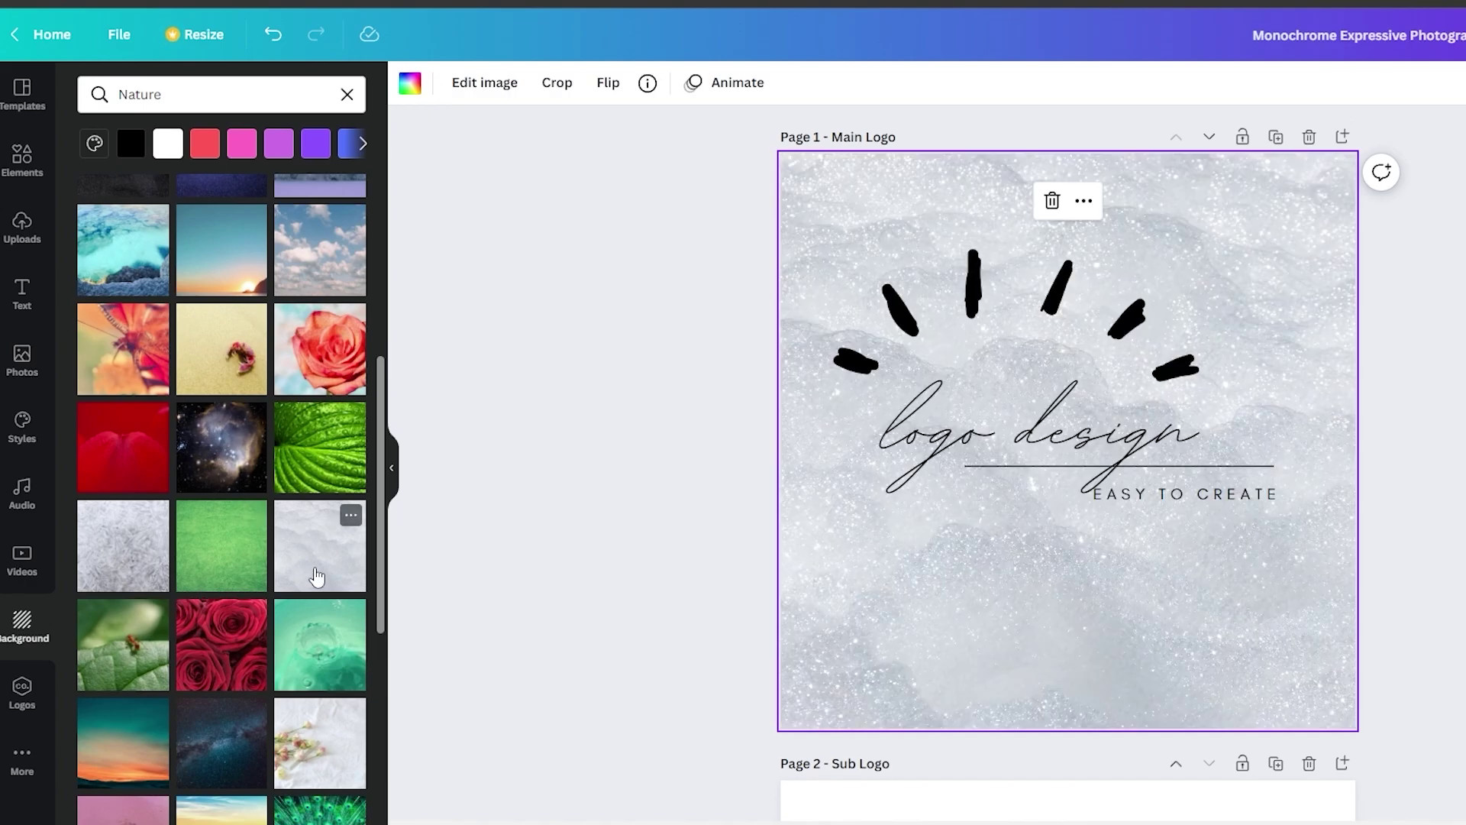
left_click(654, 533)
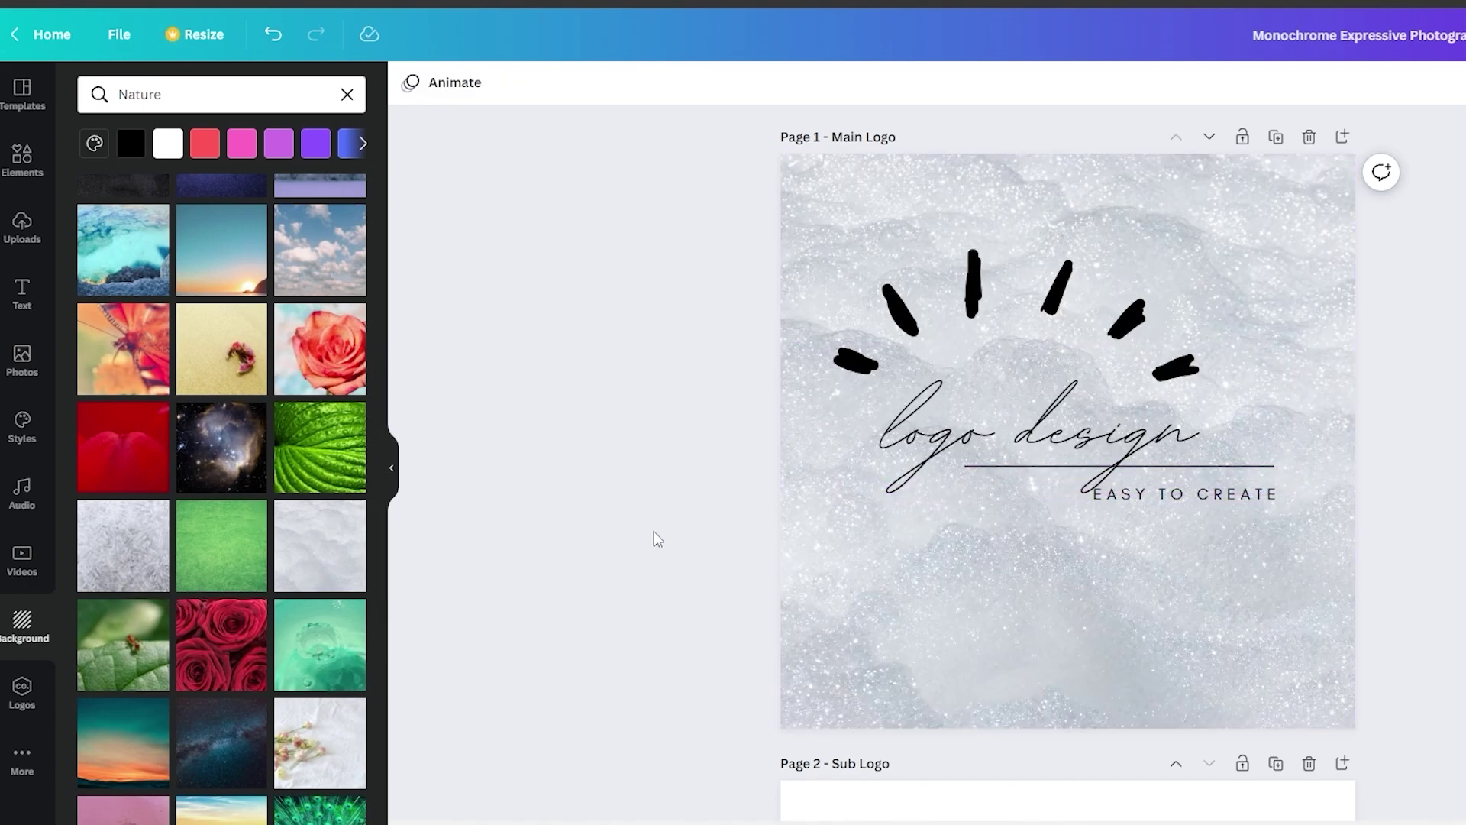
- Shrink the 'logo design' text slightly to 76.3
left_click(1184, 473)
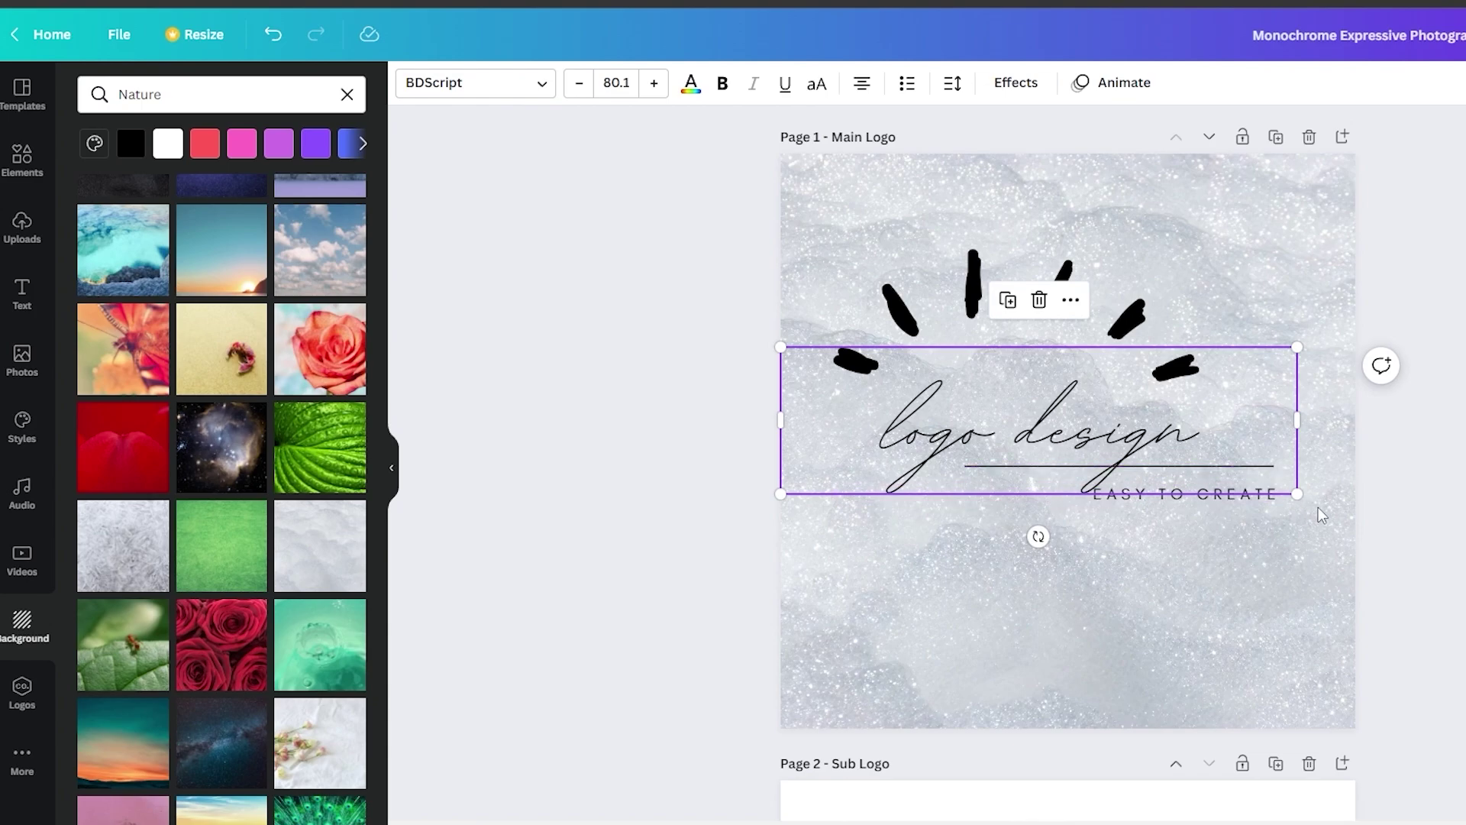
left_click_drag(1297, 494, 1271, 491)
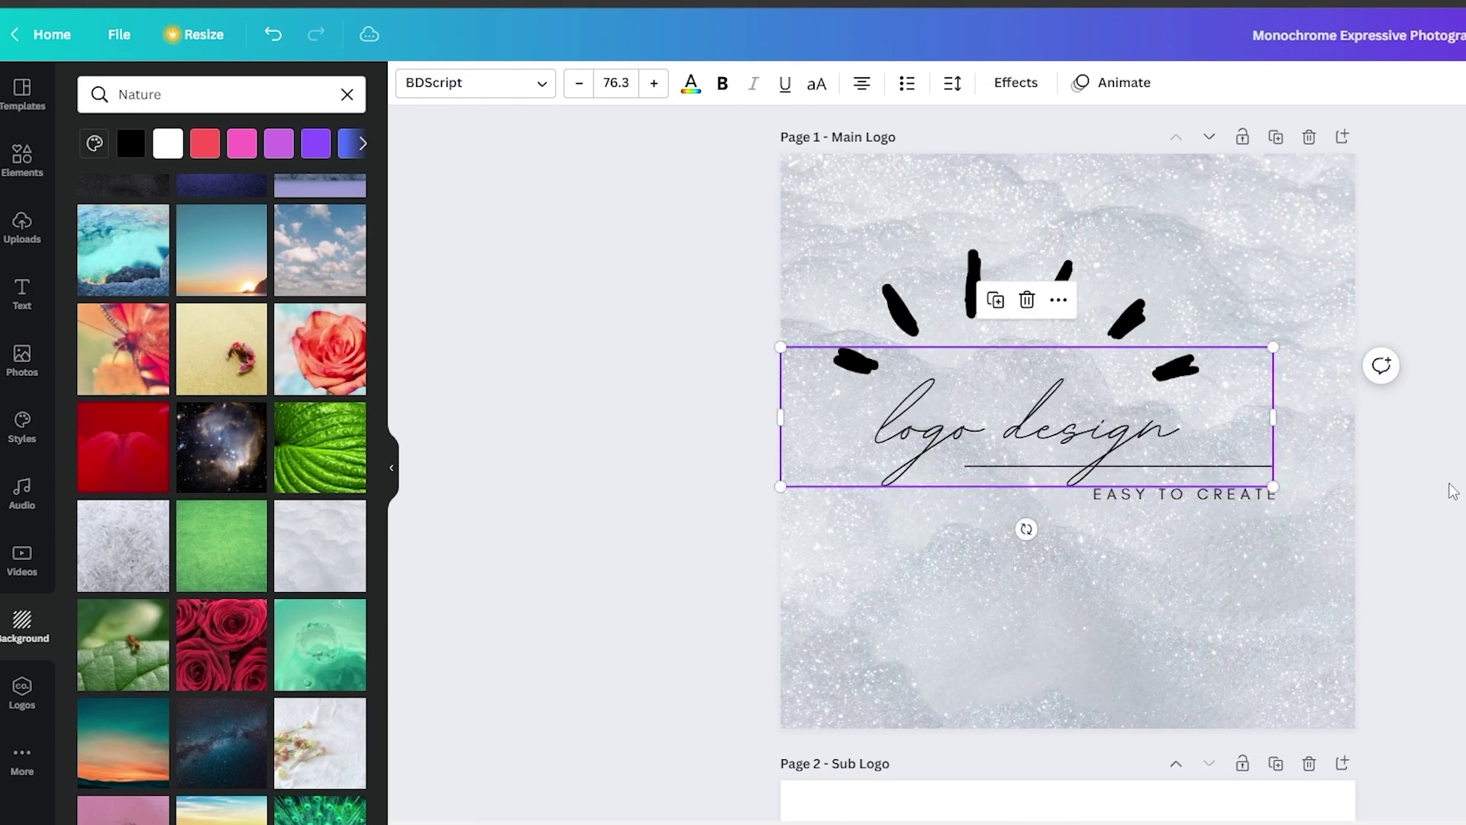
left_click(1452, 491)
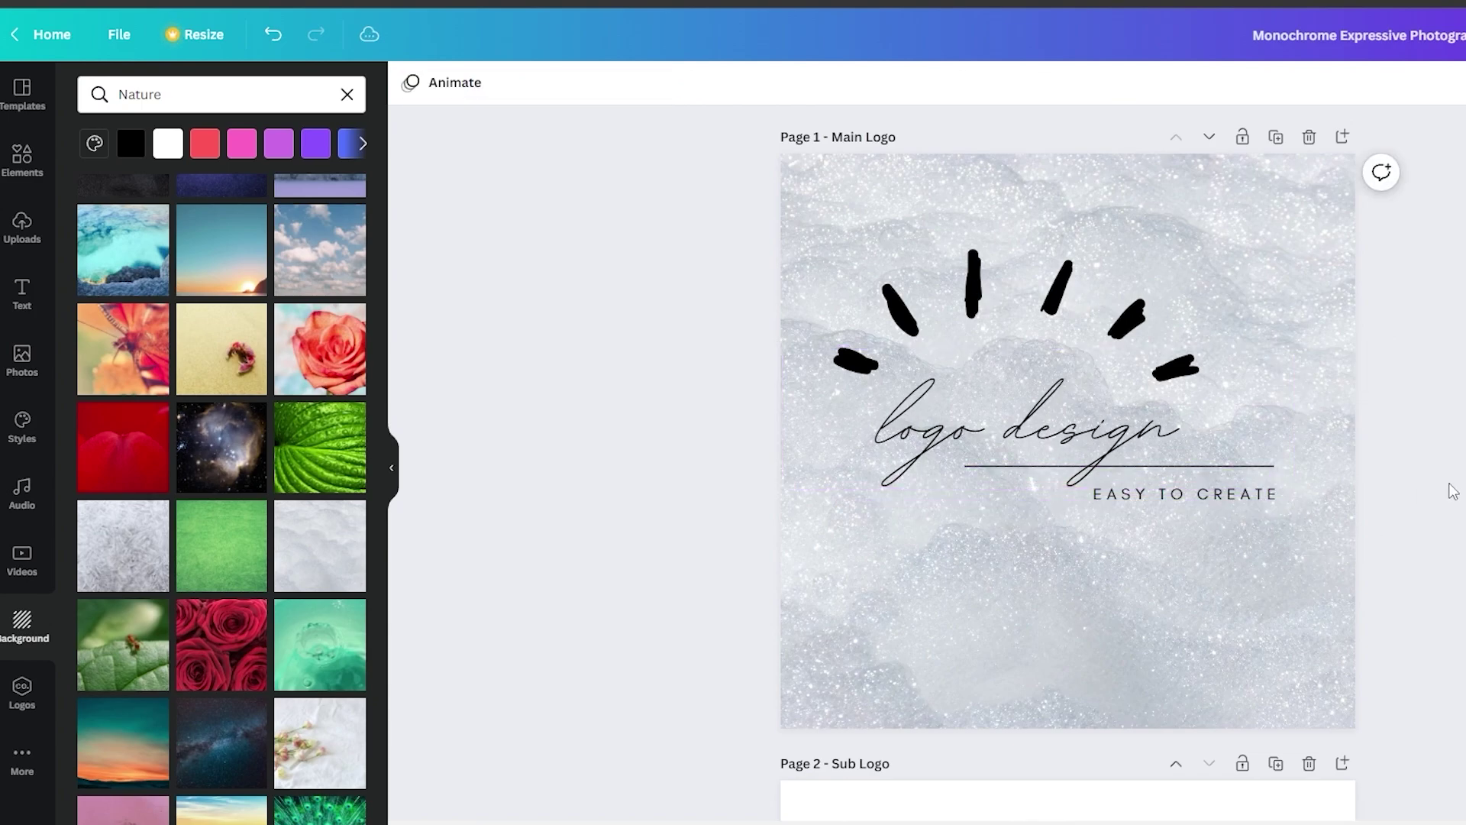
- Return to the Elements 'hand drawn' results and scroll further through them
left_click(11, 156)
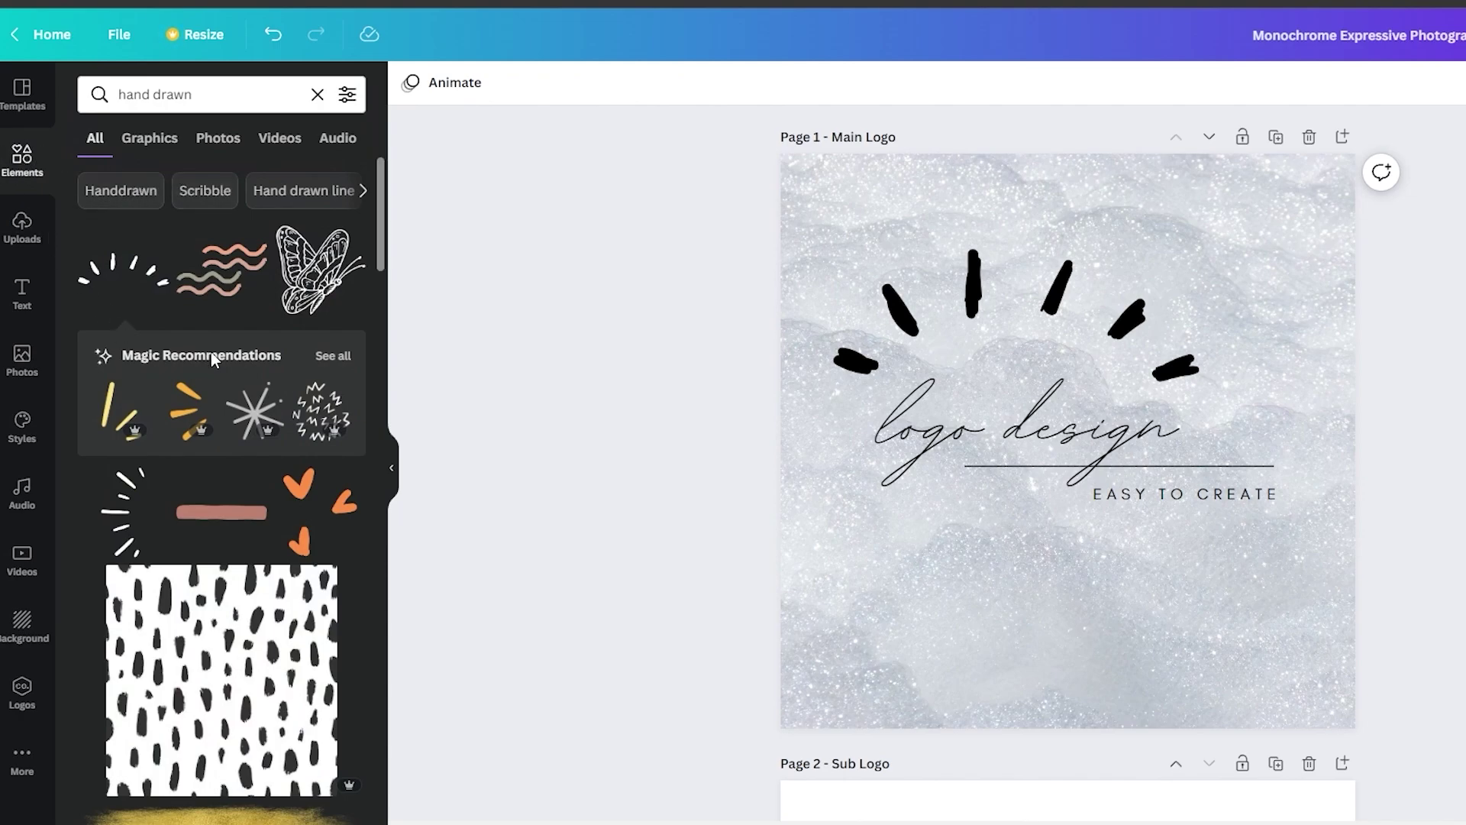
scroll(220, 357, "down", 3)
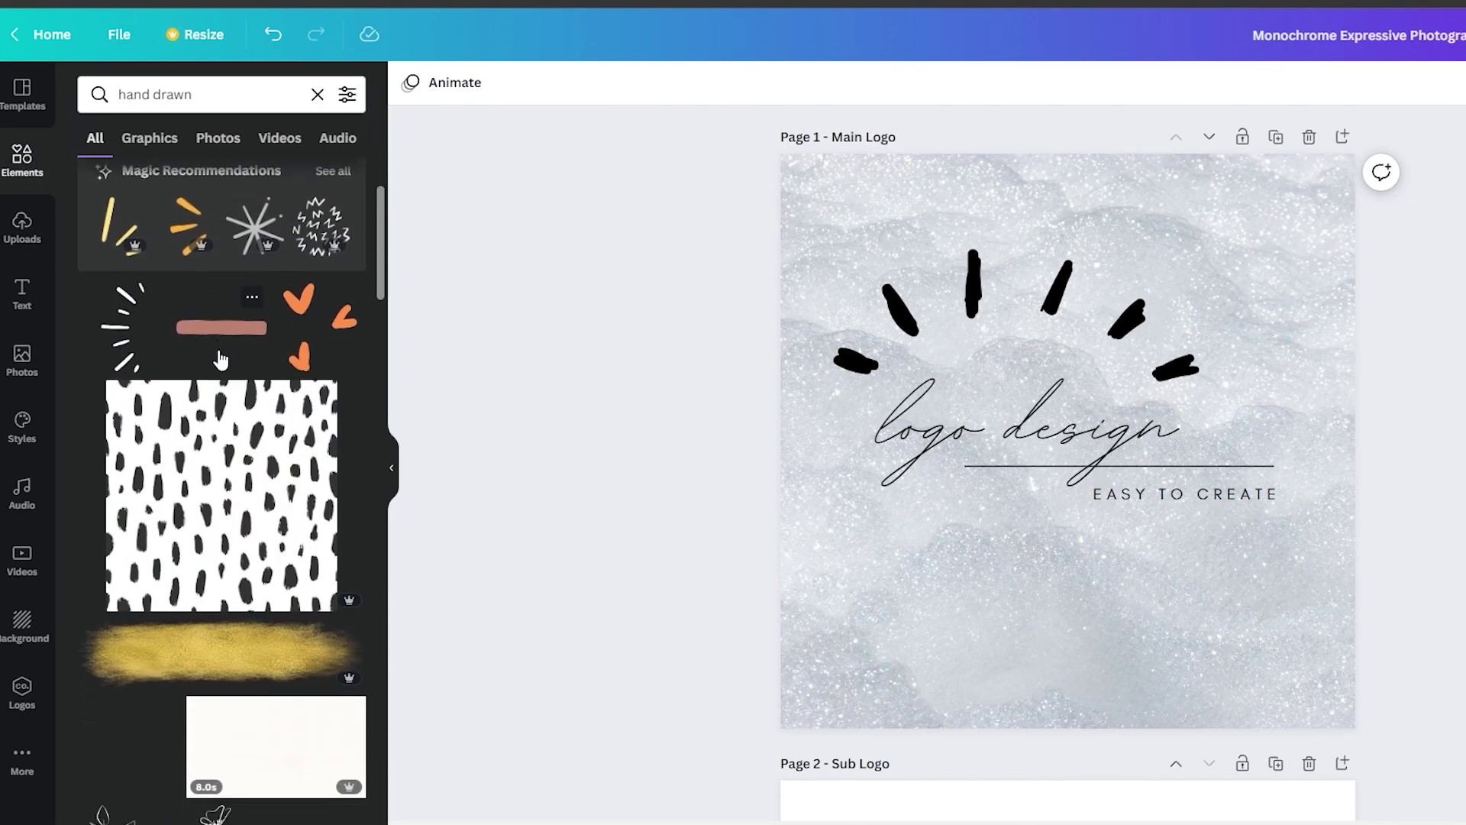
scroll(226, 334, "down", 3)
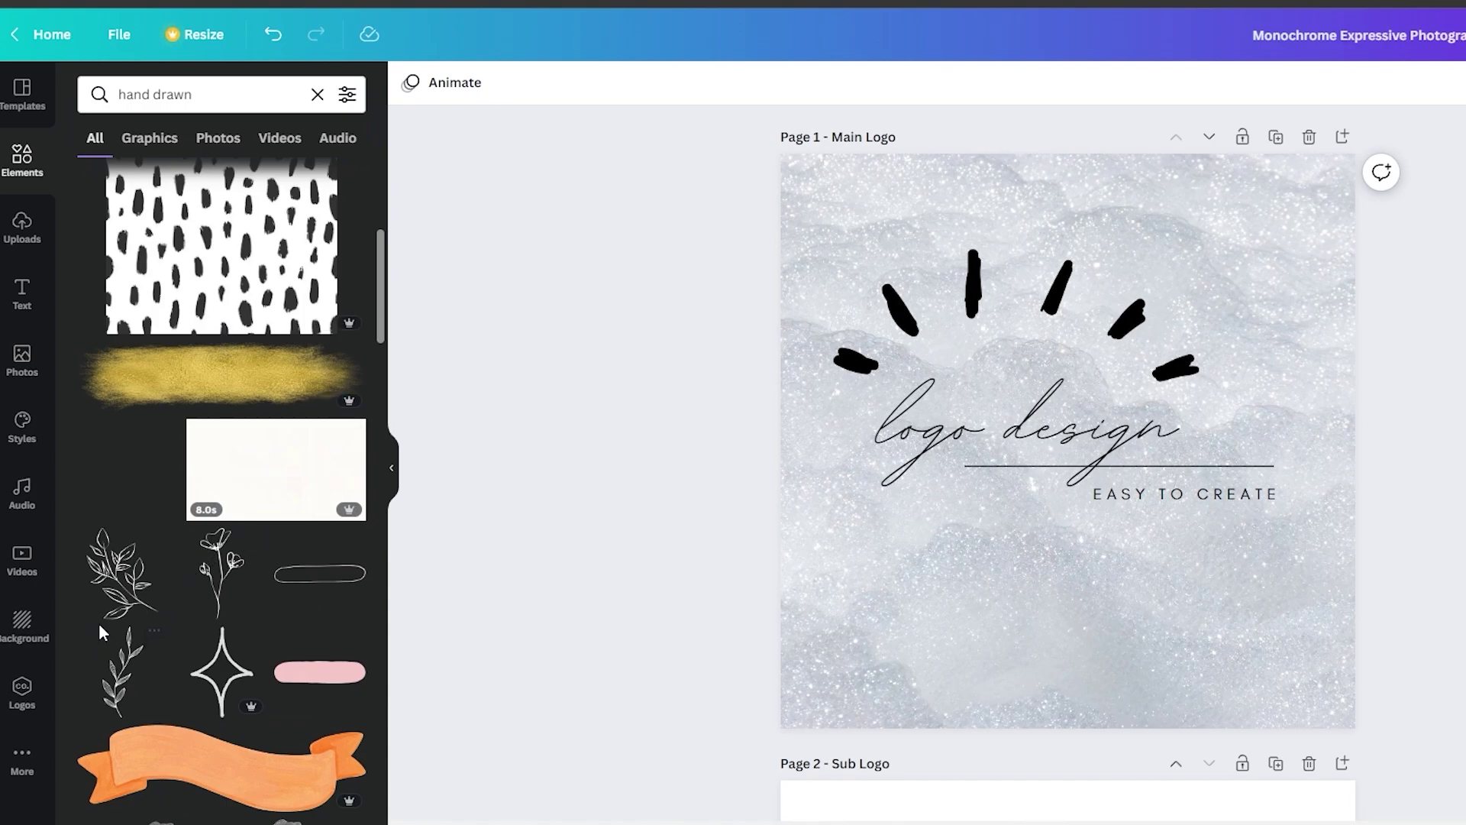
scroll(102, 633, "down", 8)
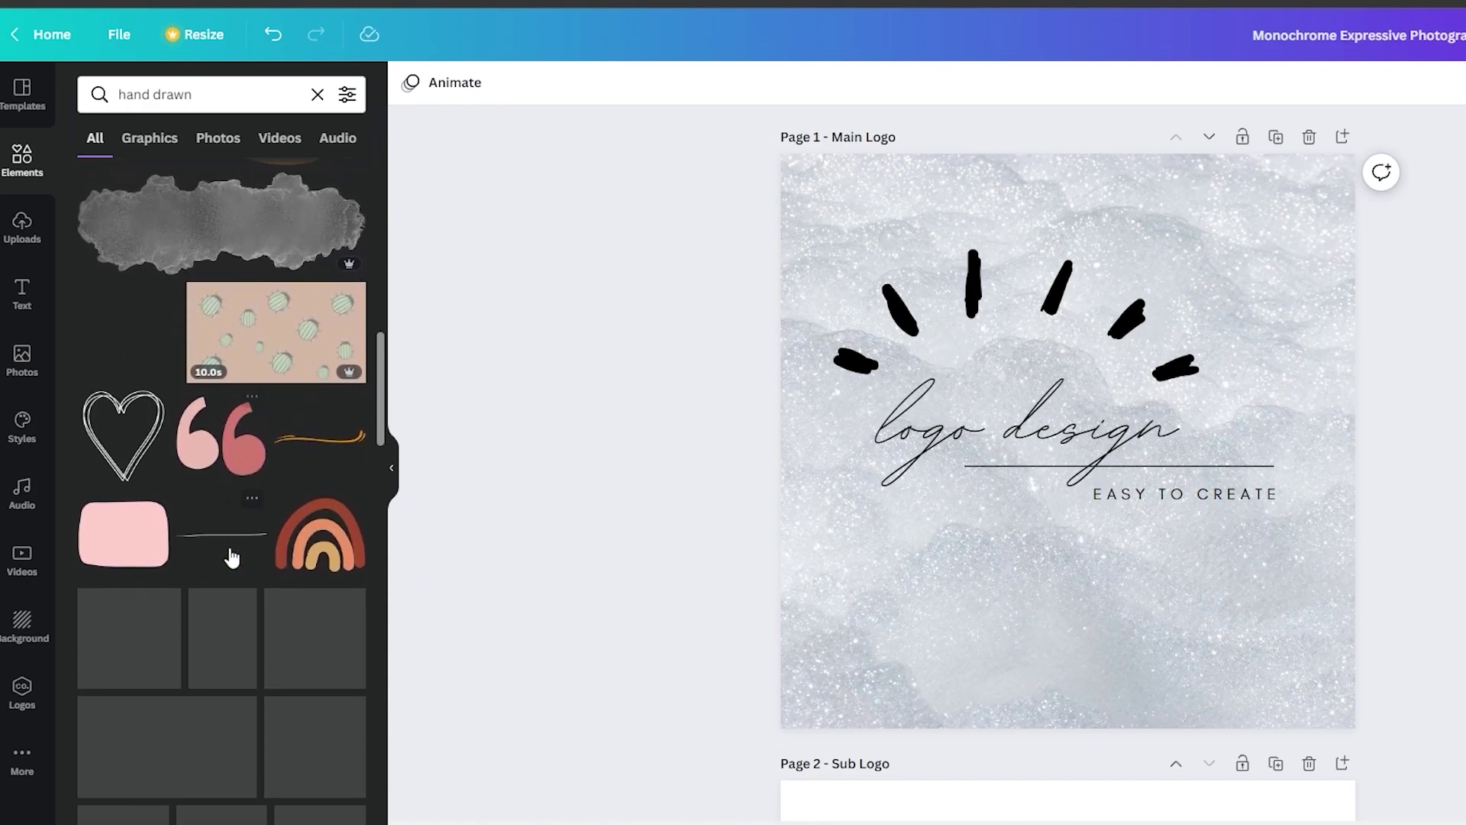
scroll(232, 558, "down", 5)
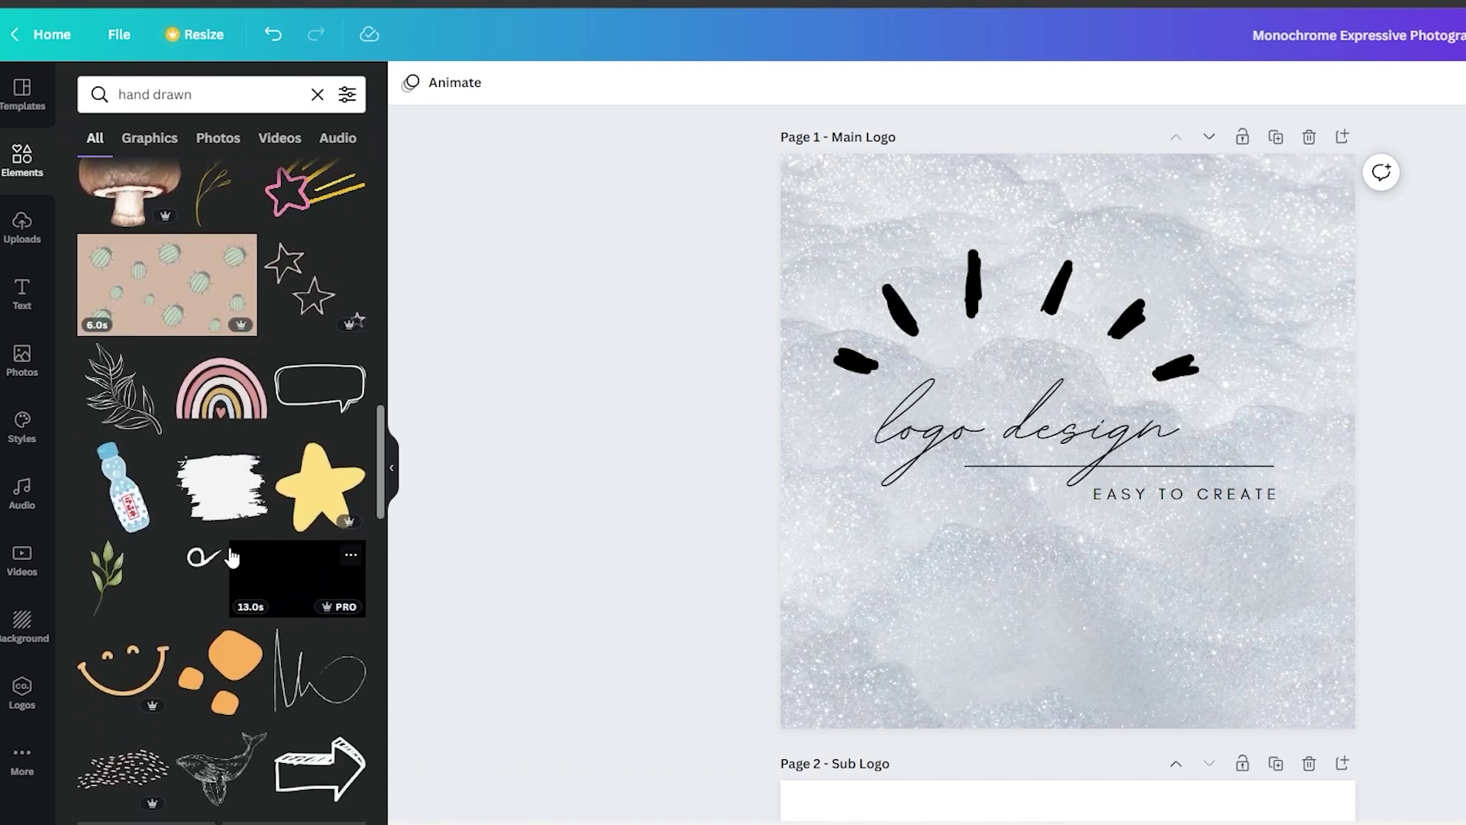
scroll(232, 558, "down", 2)
scroll(232, 558, "down", 7)
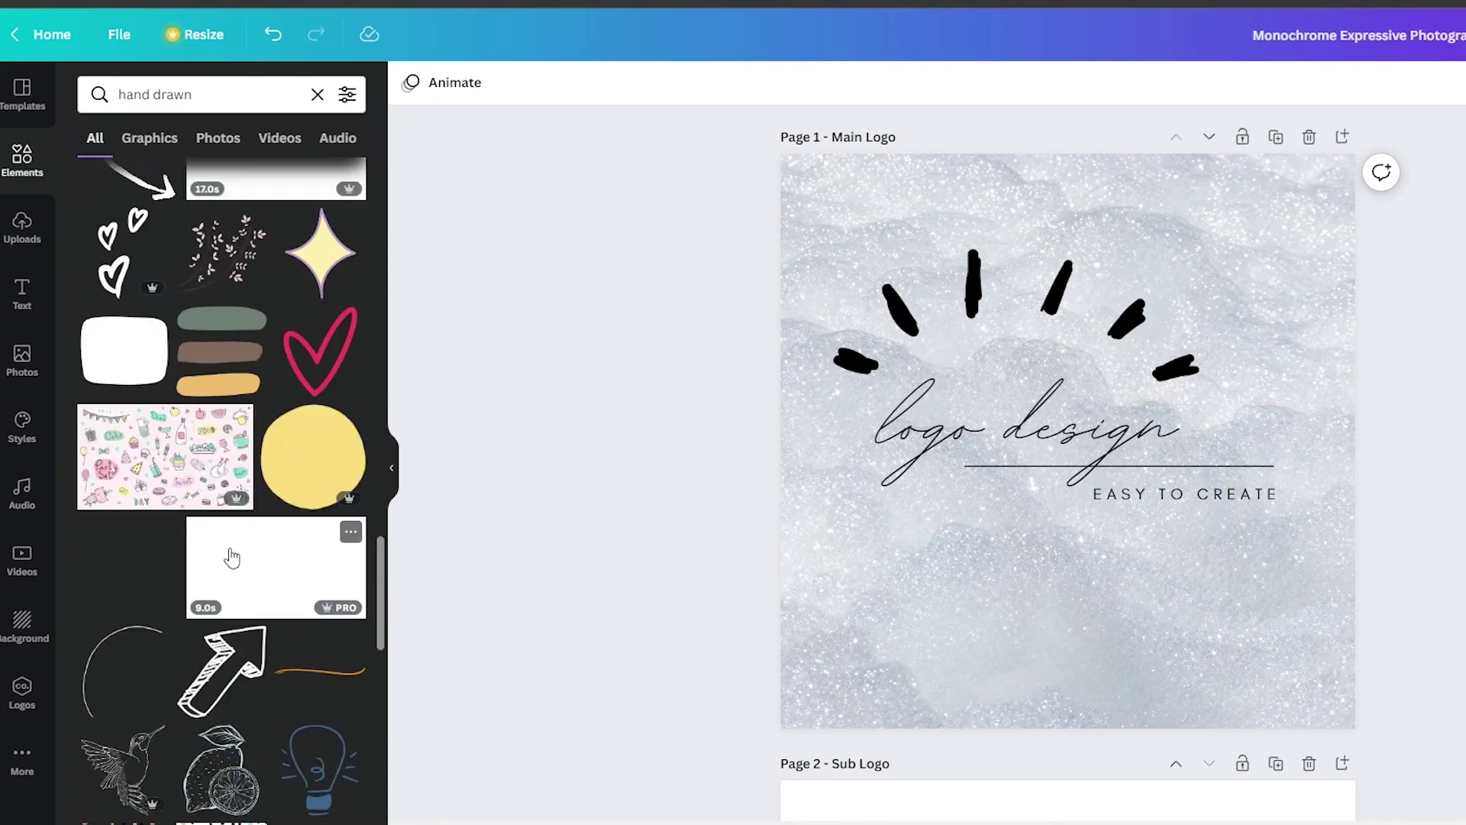
scroll(232, 556, "down", 10)
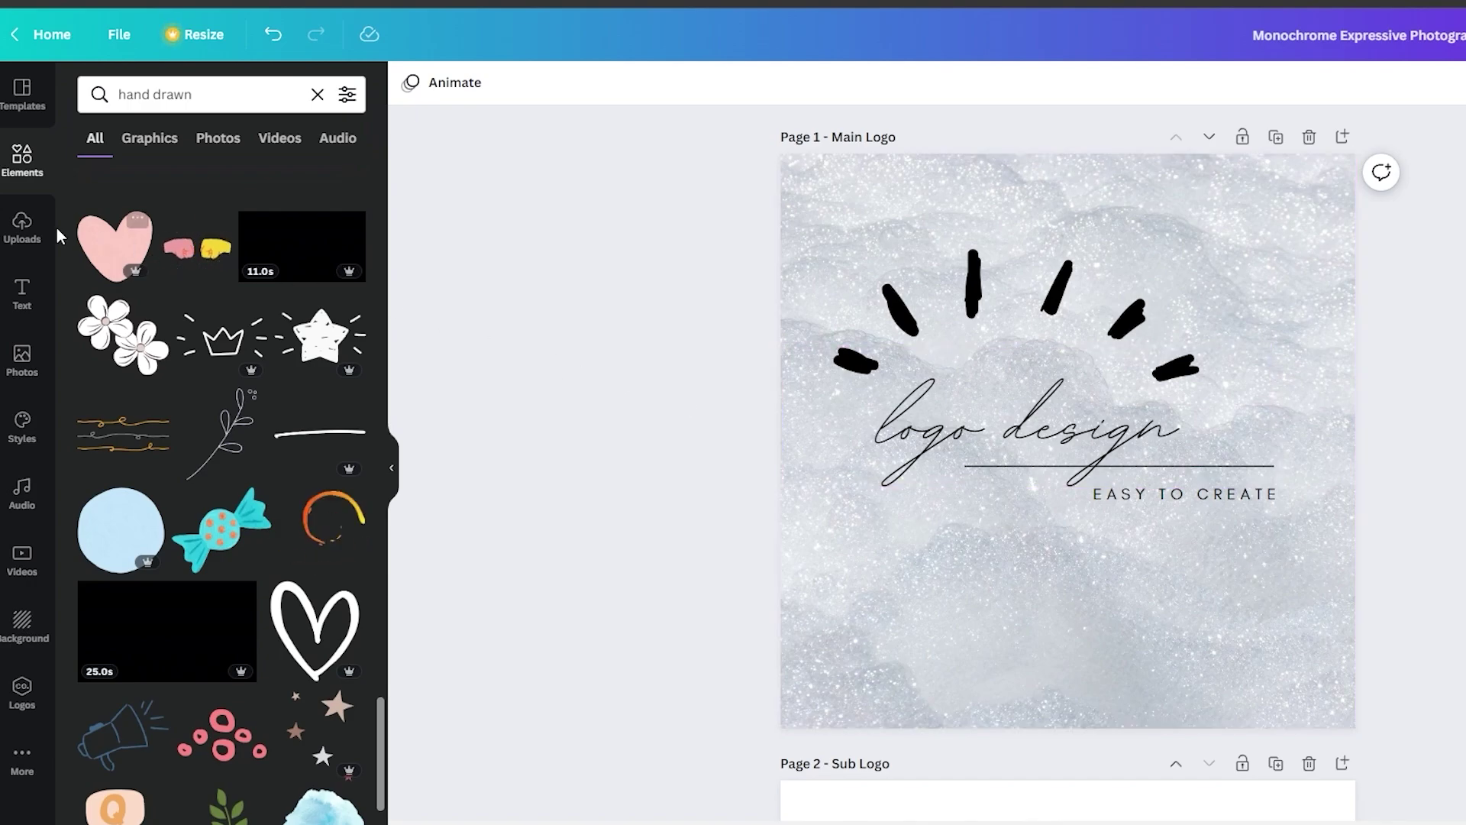
- Browse the font combinations, place FEELIN' CUTE on the page as a trial, then delete it
left_click(36, 280)
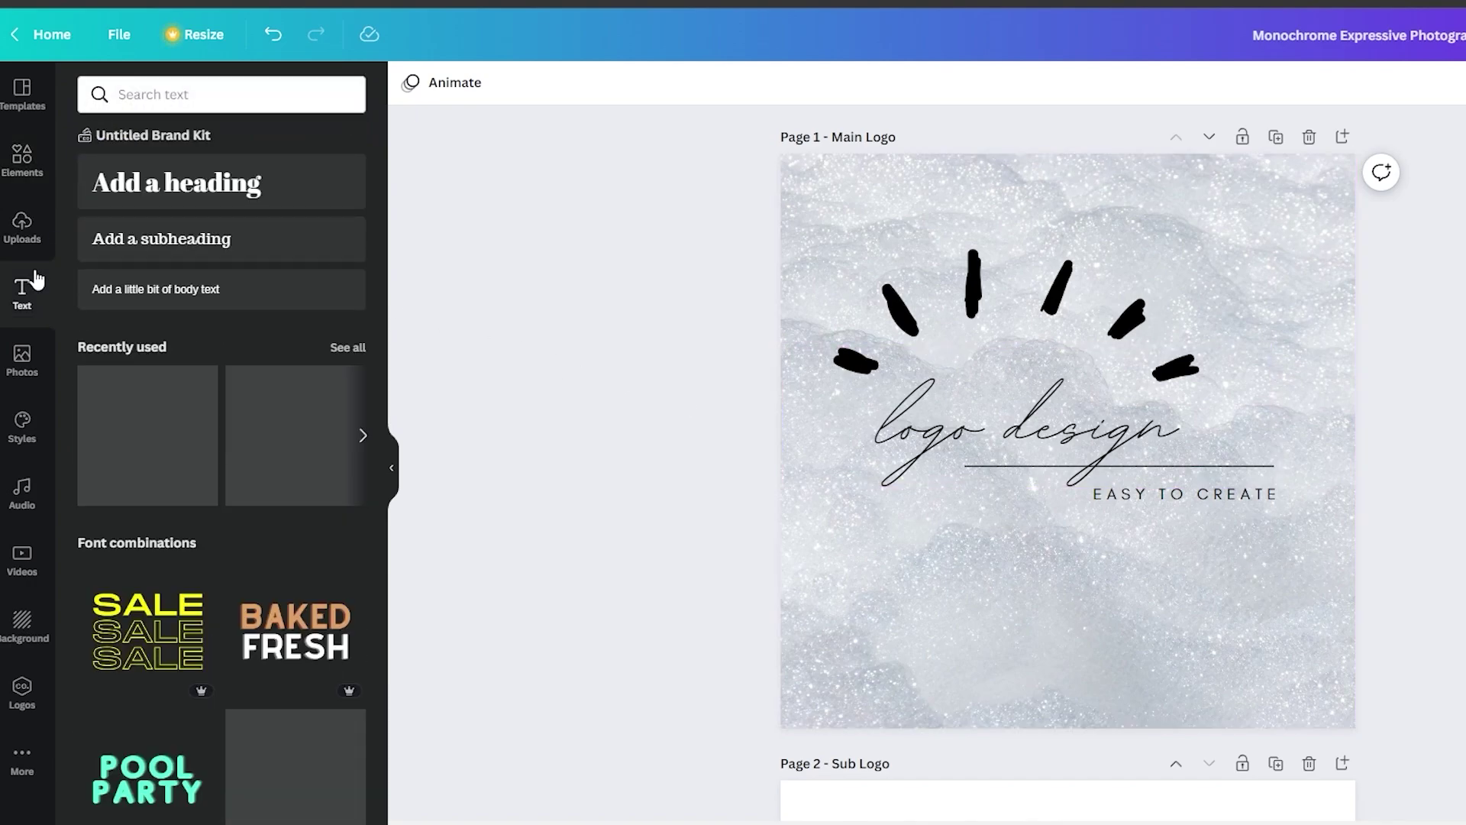
scroll(181, 427, "down", 4)
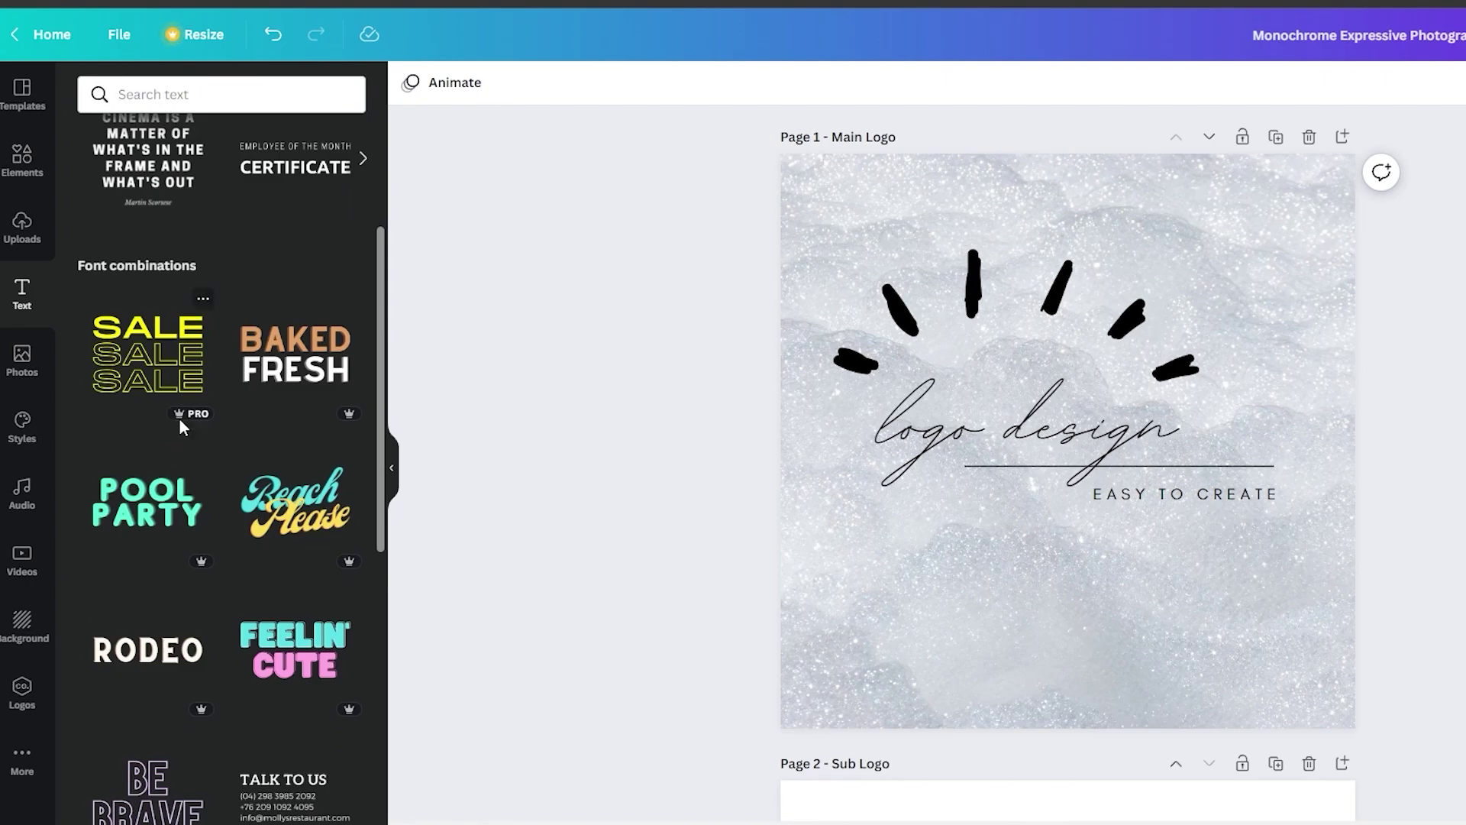
scroll(180, 419, "down", 5)
left_click_drag(246, 336, 924, 414)
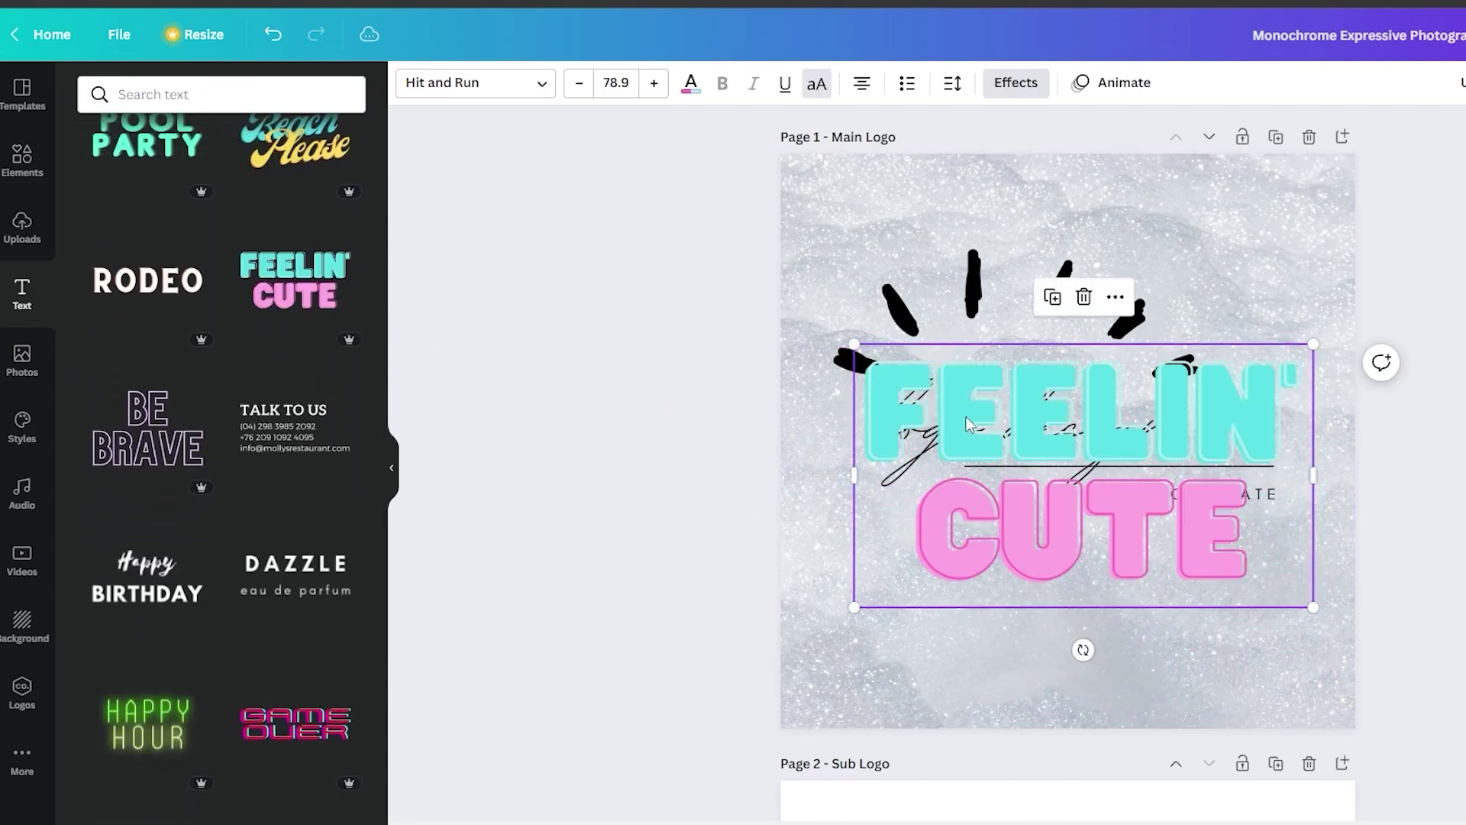
left_click_drag(1086, 465, 1081, 572)
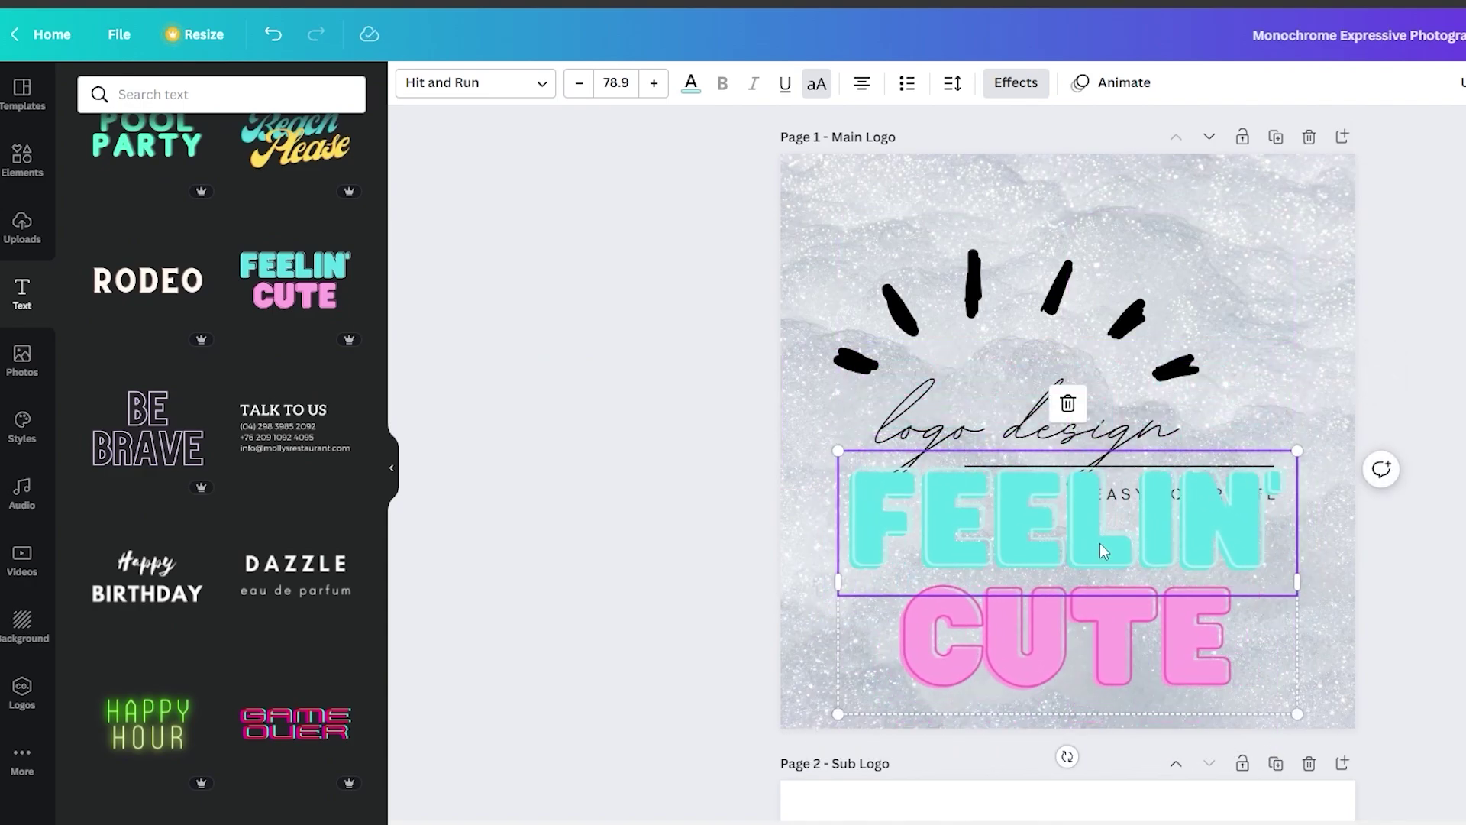
key("Delete")
key("Delete")
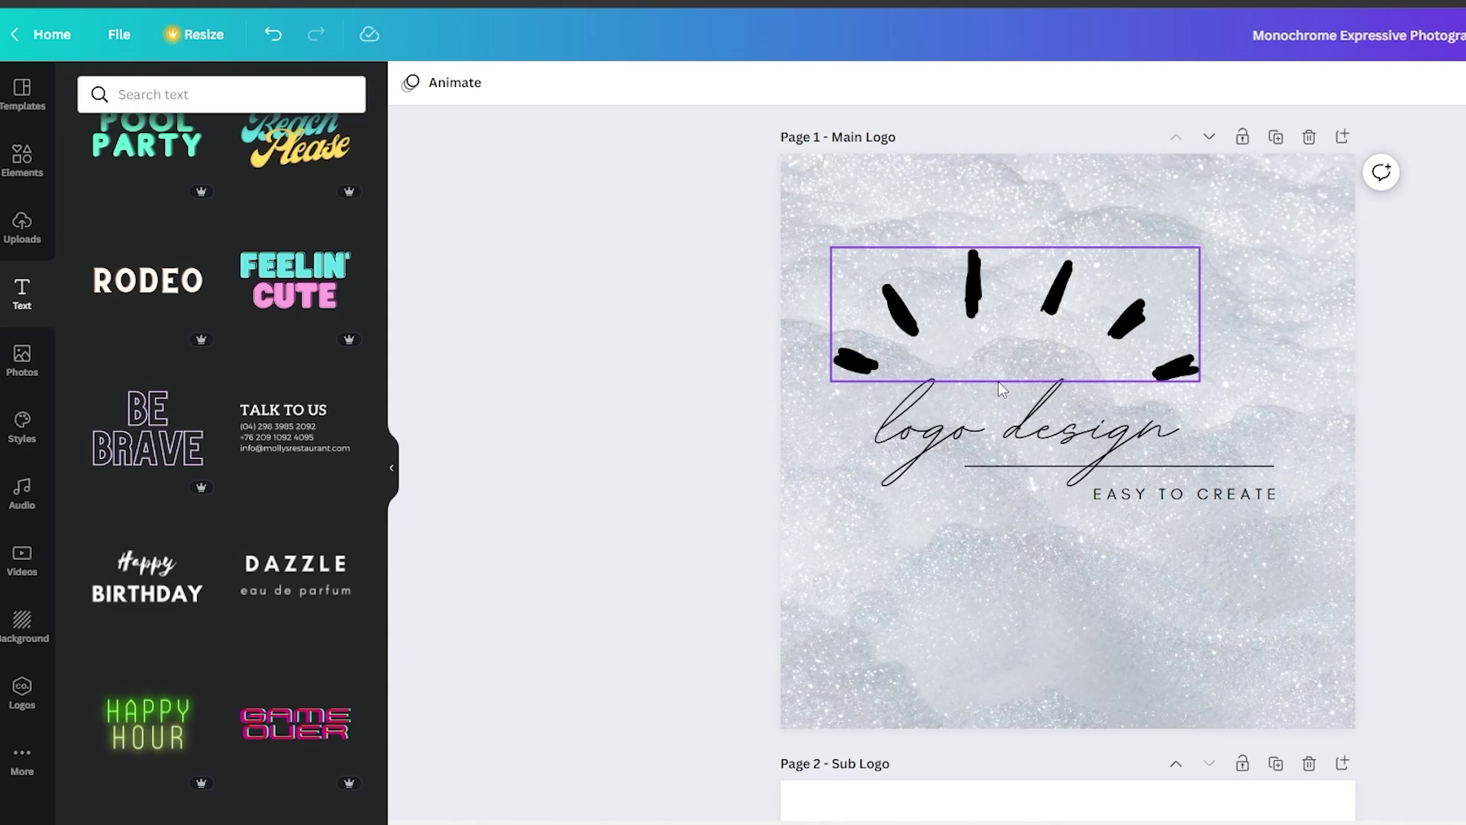
- Replace the 'hand drawn' element search with 'pain brus' to find paint brush swatches
left_click(32, 172)
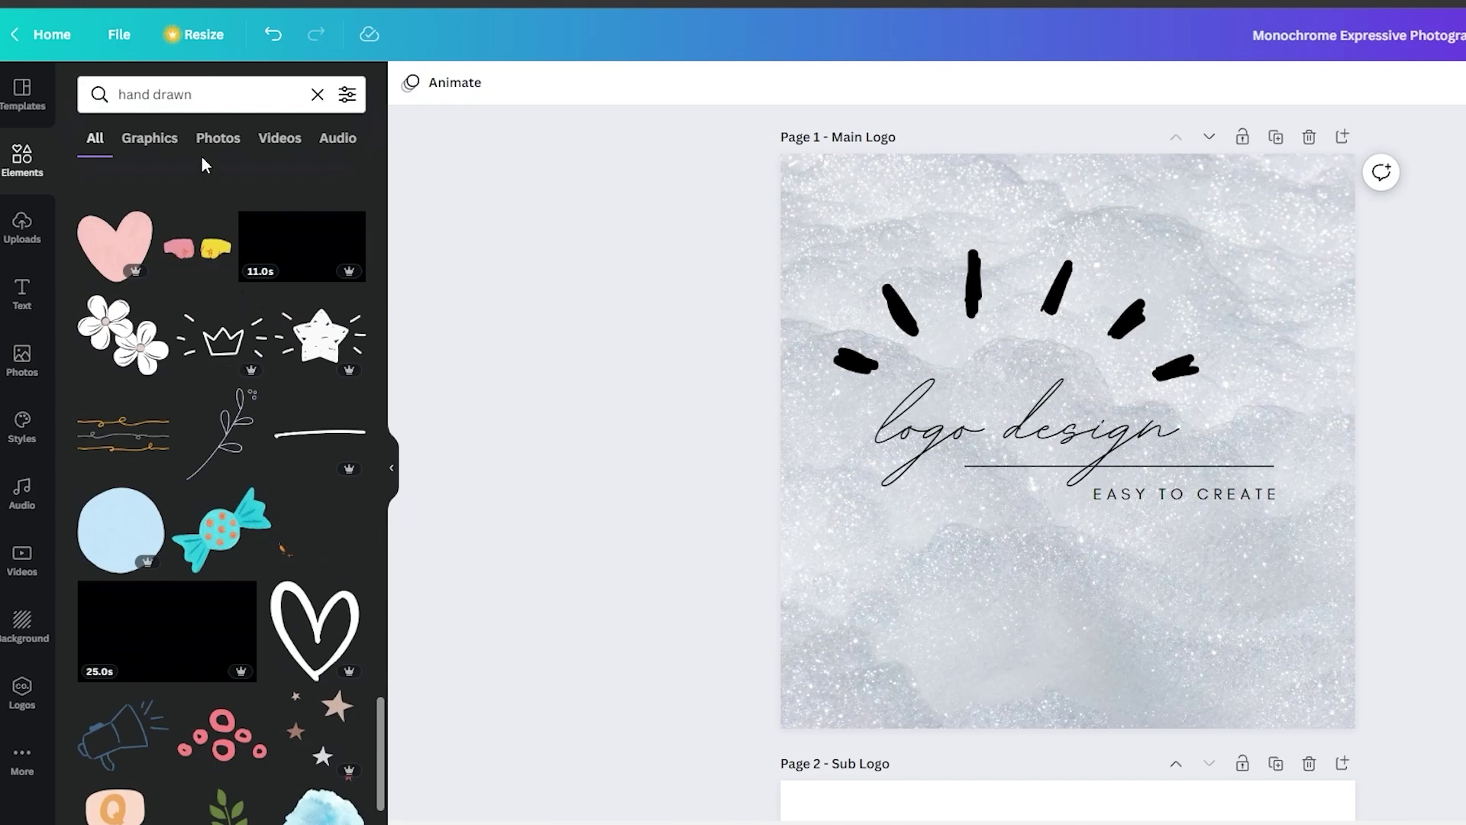
left_click(210, 101)
triple_click(211, 102)
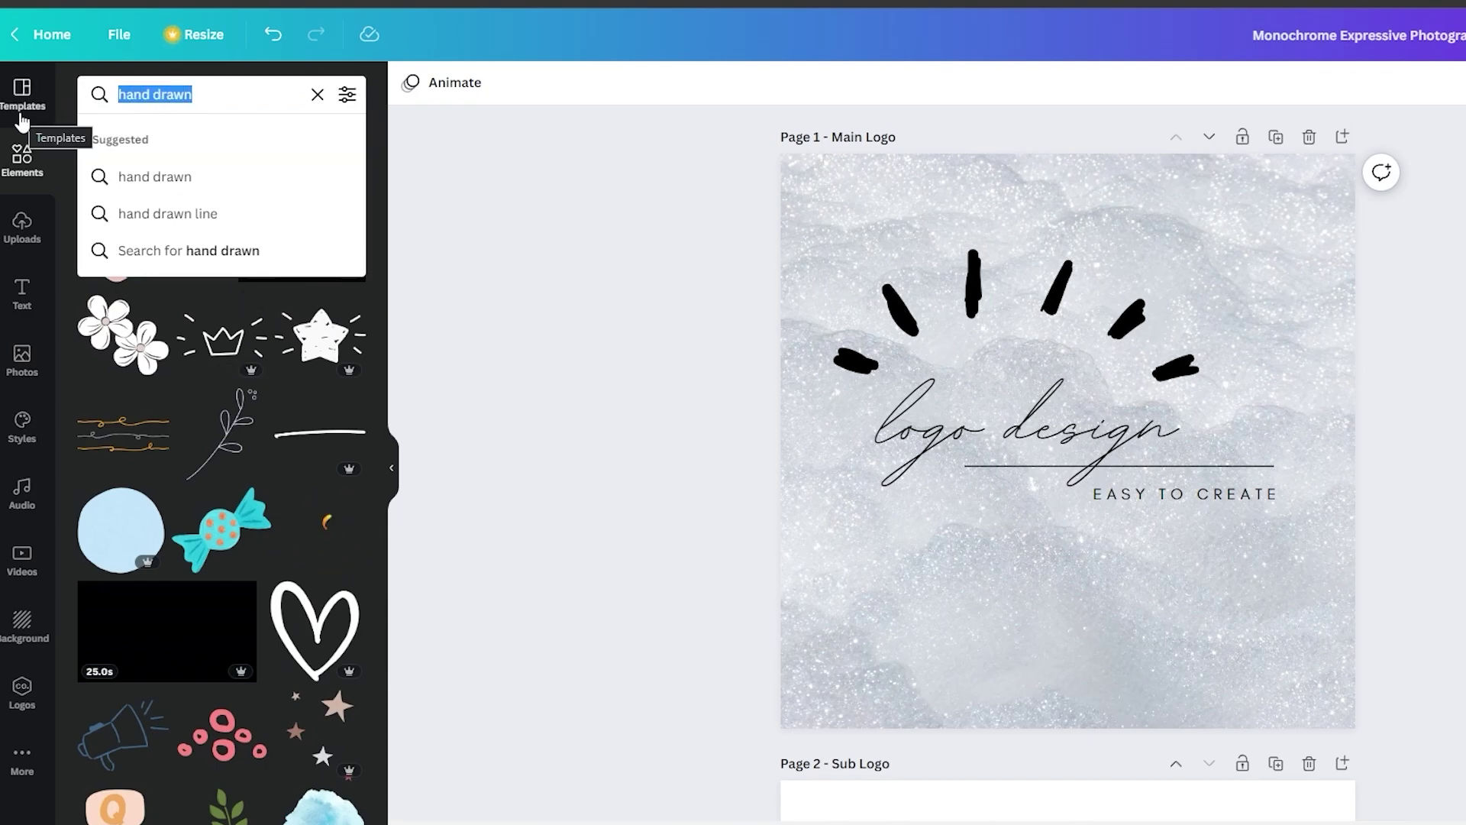
type("pain brush")
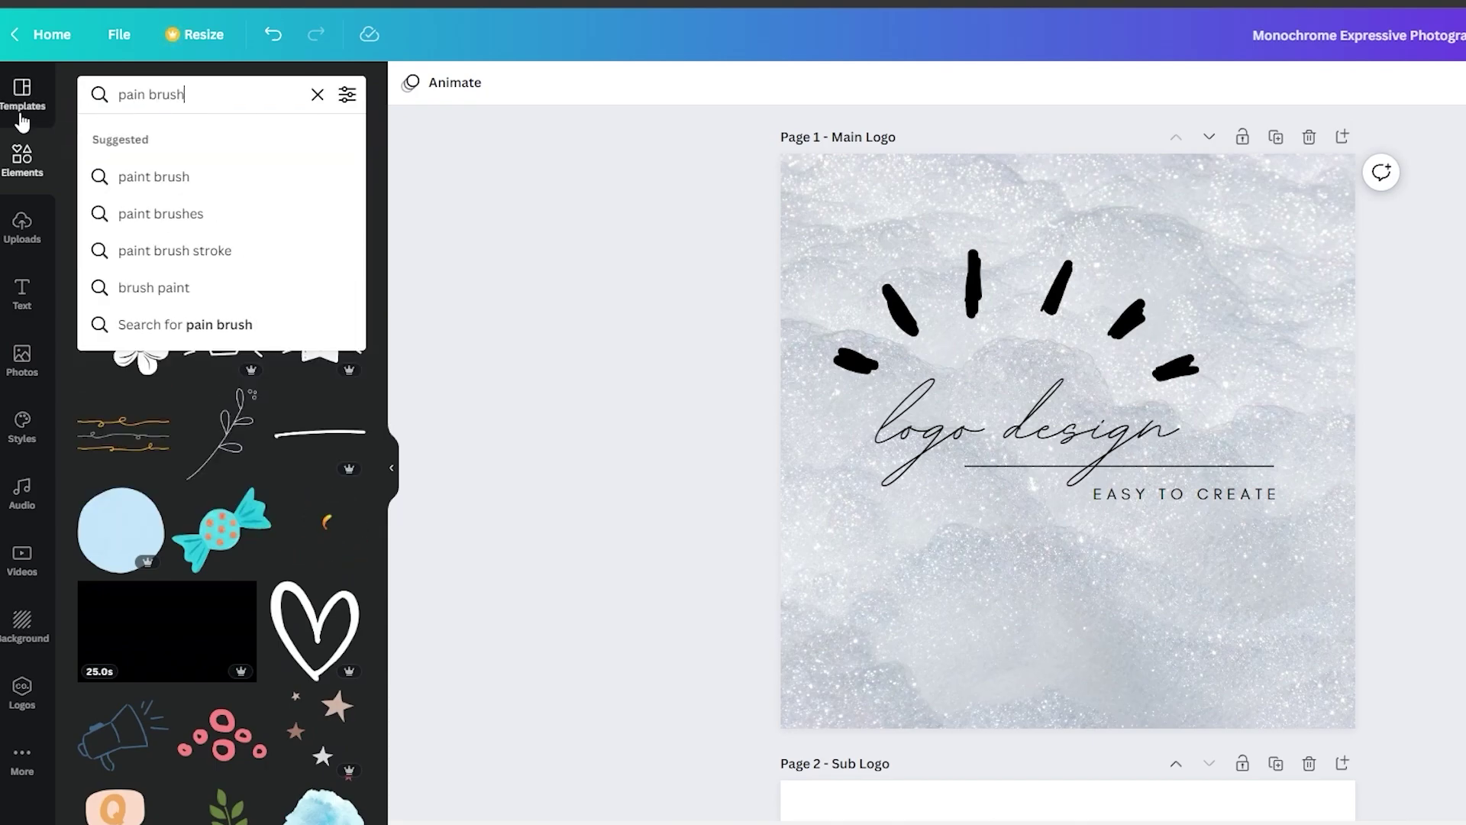
key("Return")
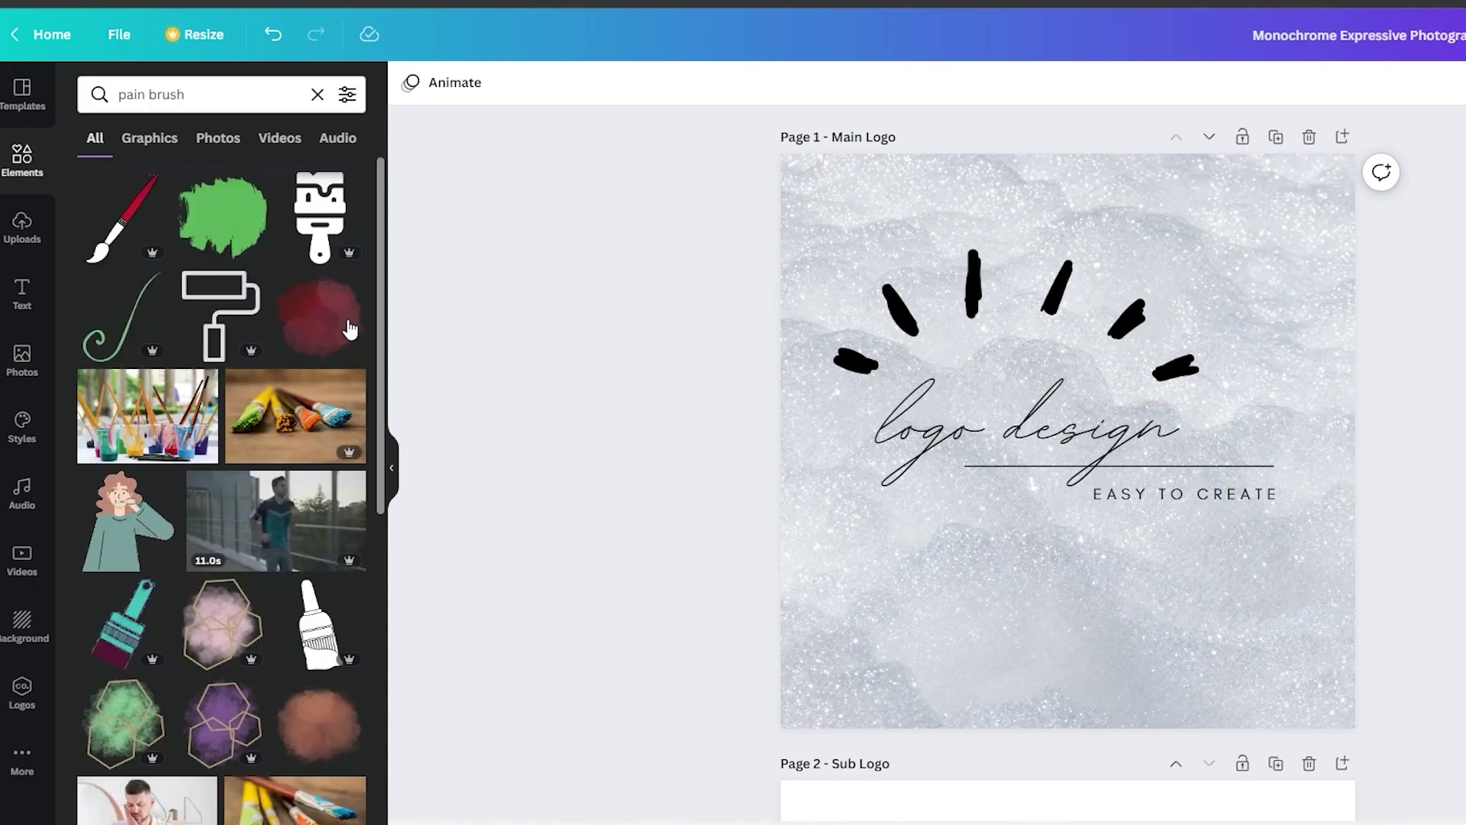
scroll(349, 330, "down", 10)
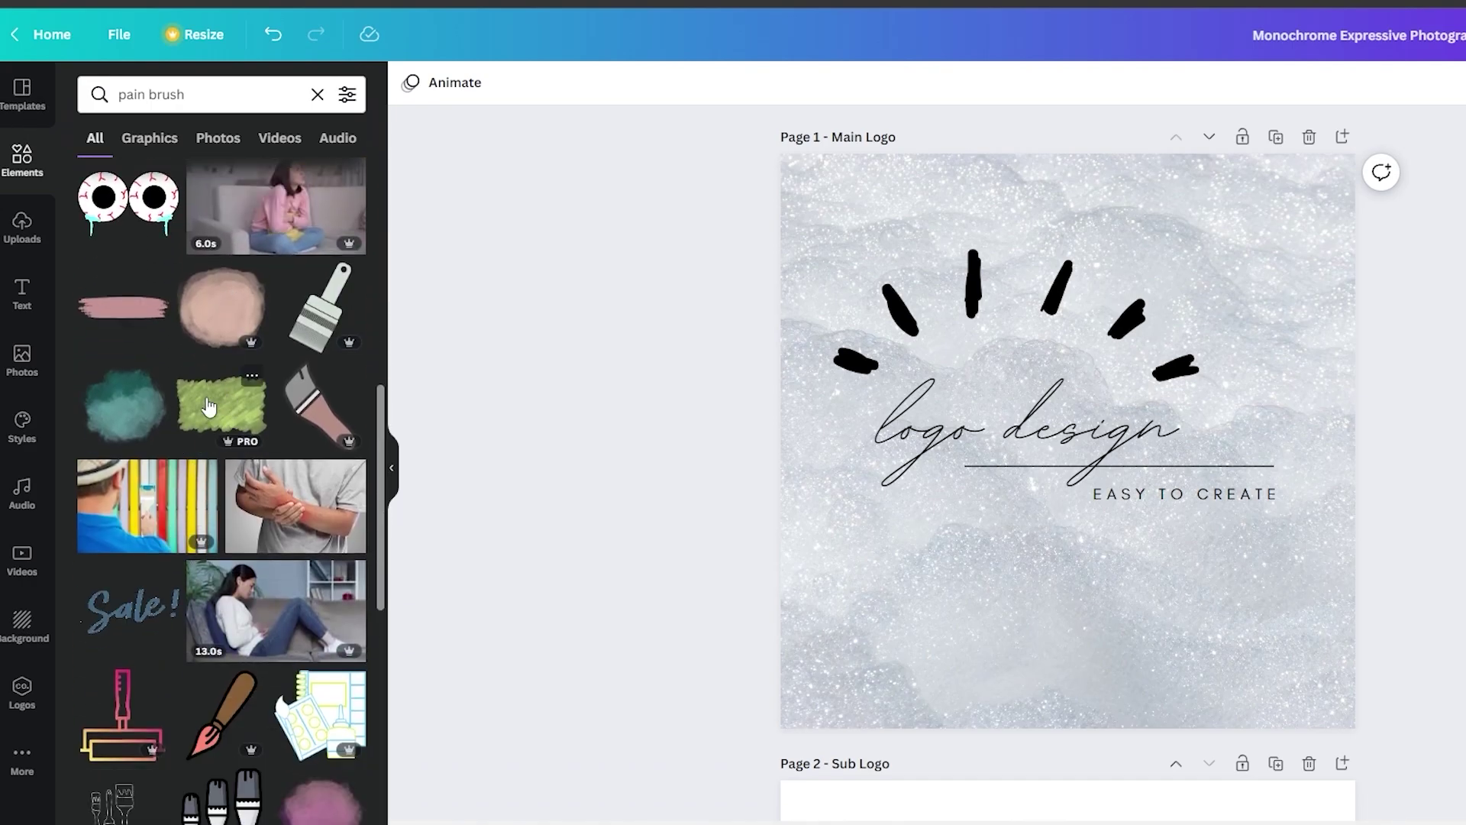
- Add the green brush swatch to the page, shrink it and shift it slightly left
mouse_move(215, 405)
left_mouse_down()
mouse_move(654, 376)
mouse_move(985, 387)
mouse_move(964, 375)
left_mouse_up()
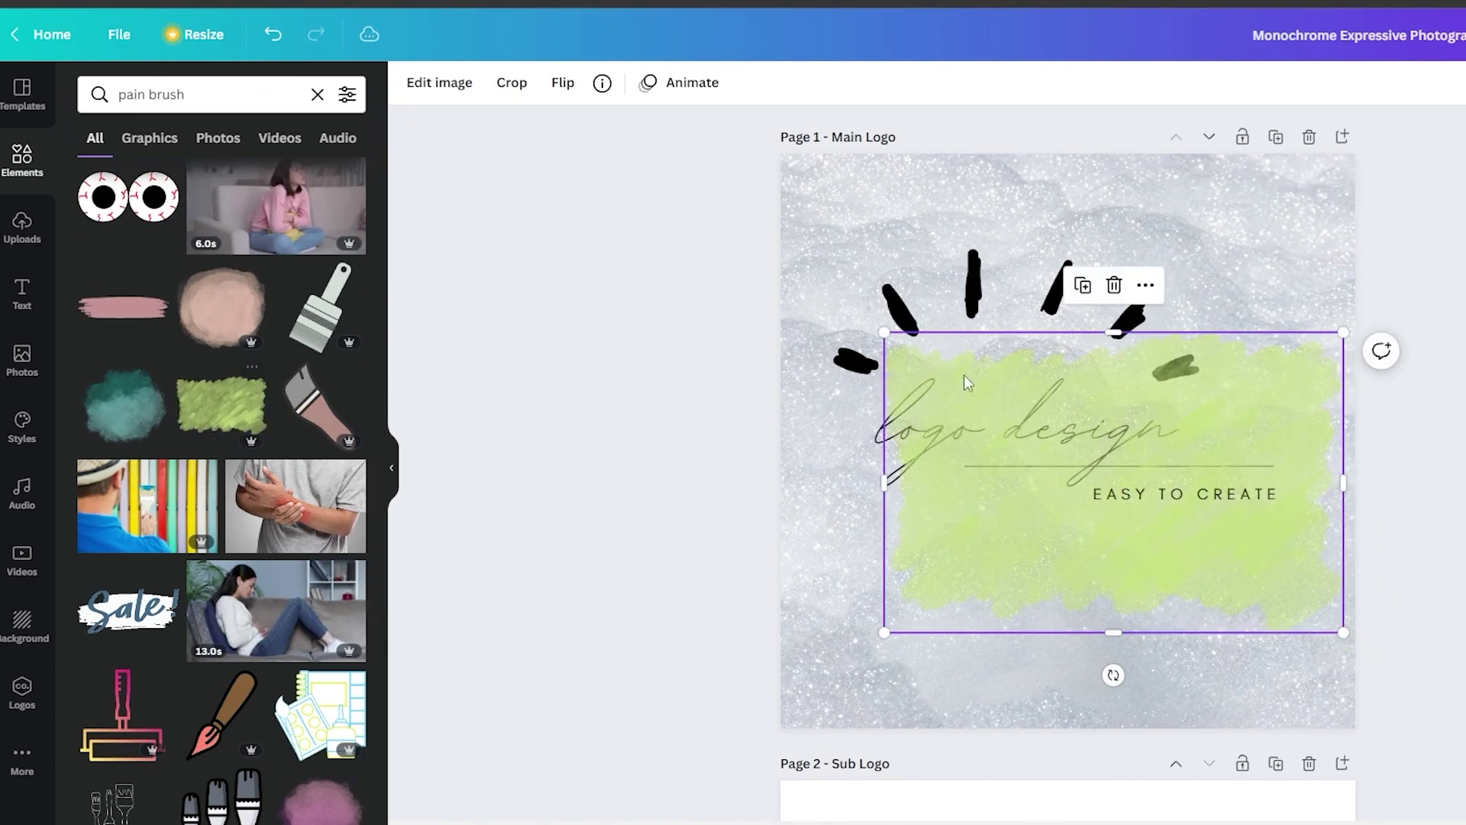
left_click_drag(1343, 633, 1246, 566)
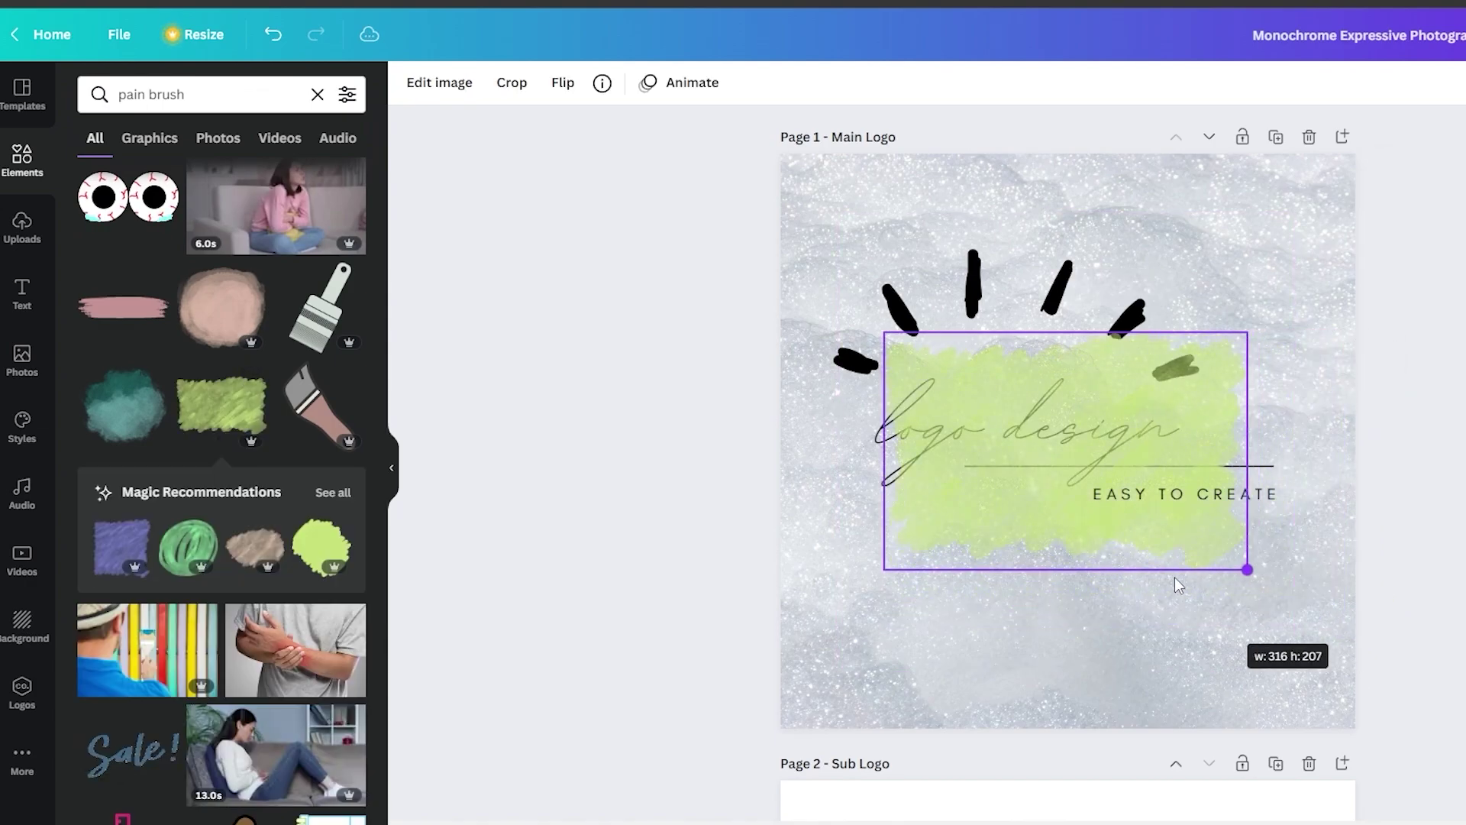
mouse_move(1095, 528)
left_mouse_down()
mouse_move(1079, 528)
mouse_move(1076, 564)
left_mouse_up()
- Send the swatch backward behind the logo text, nudge it up under the sunburst strokes, and deselect
right_click(1031, 555)
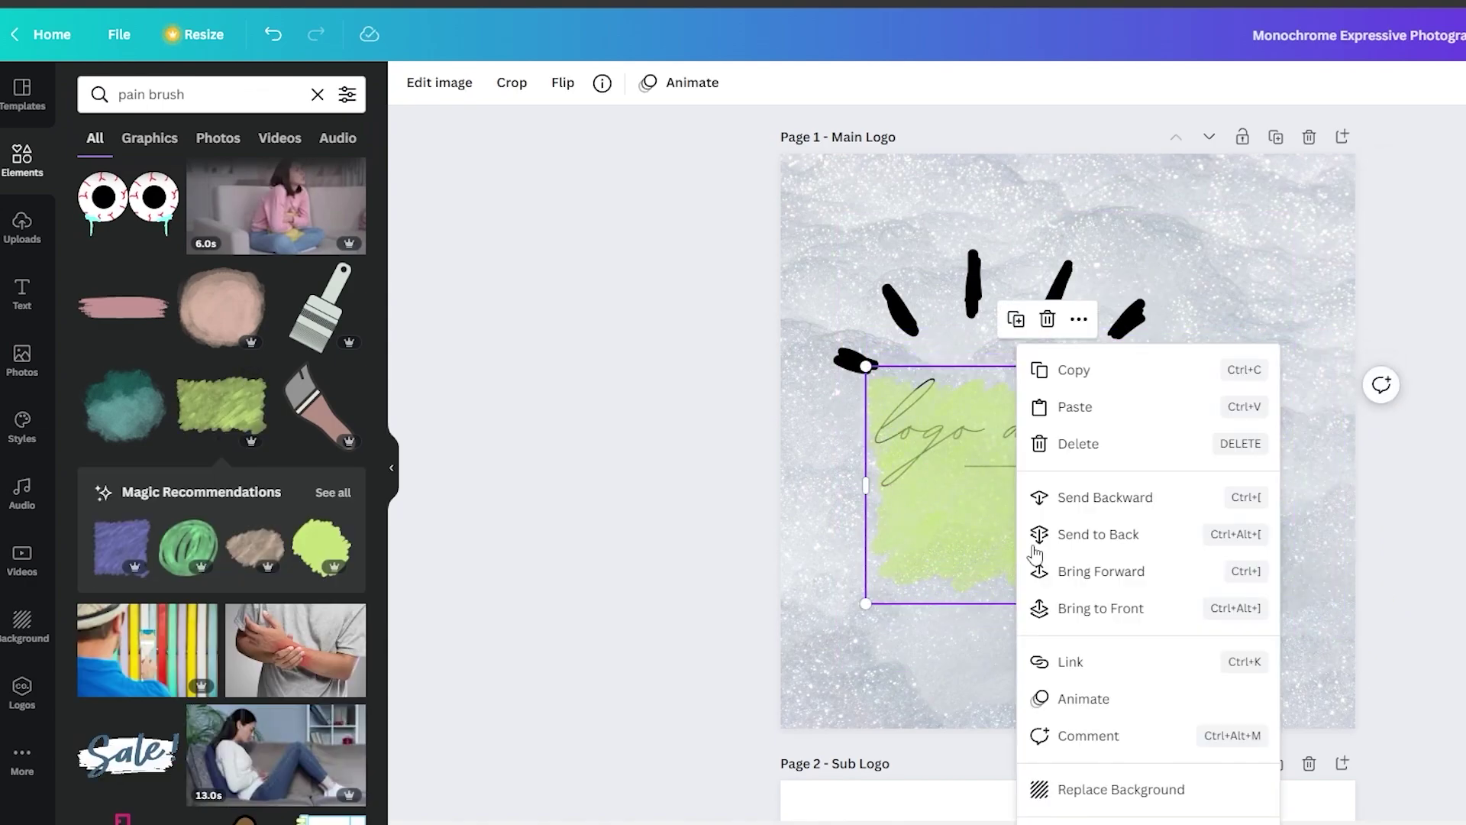
left_click(1115, 505)
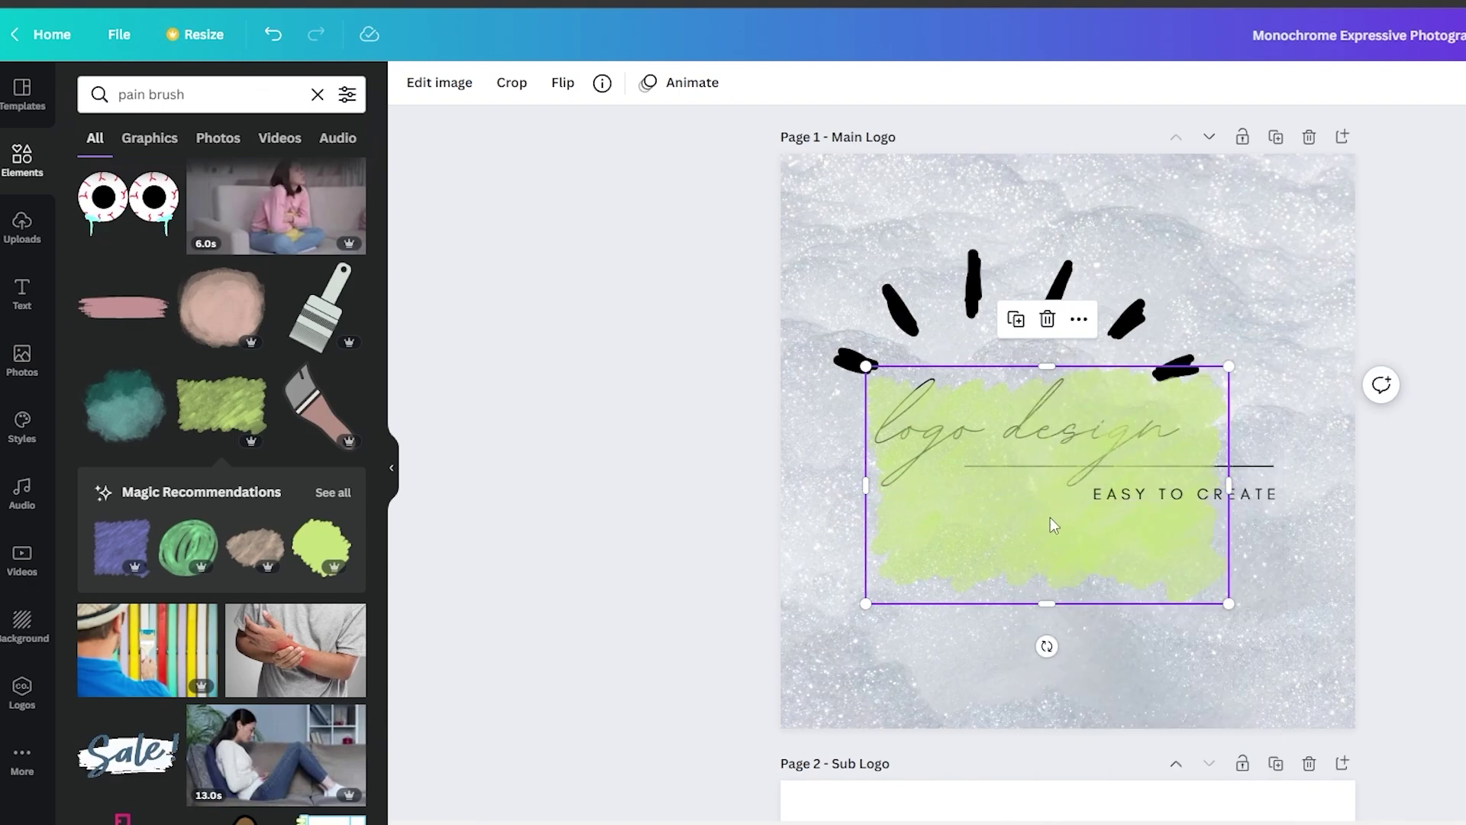
right_click(1051, 519)
left_click(1164, 510)
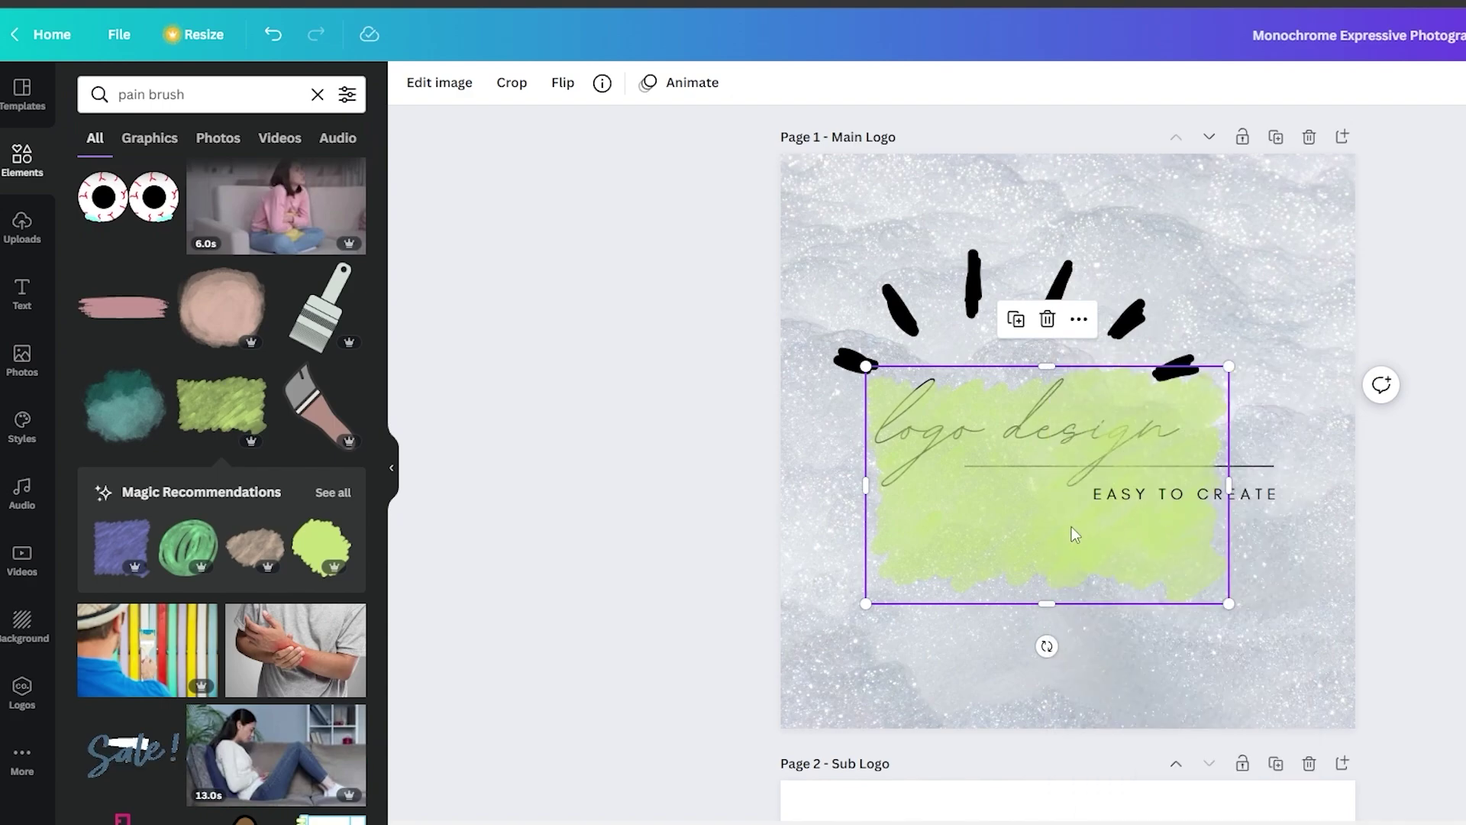
right_click(1010, 540)
left_click(1041, 498)
right_click(1041, 546)
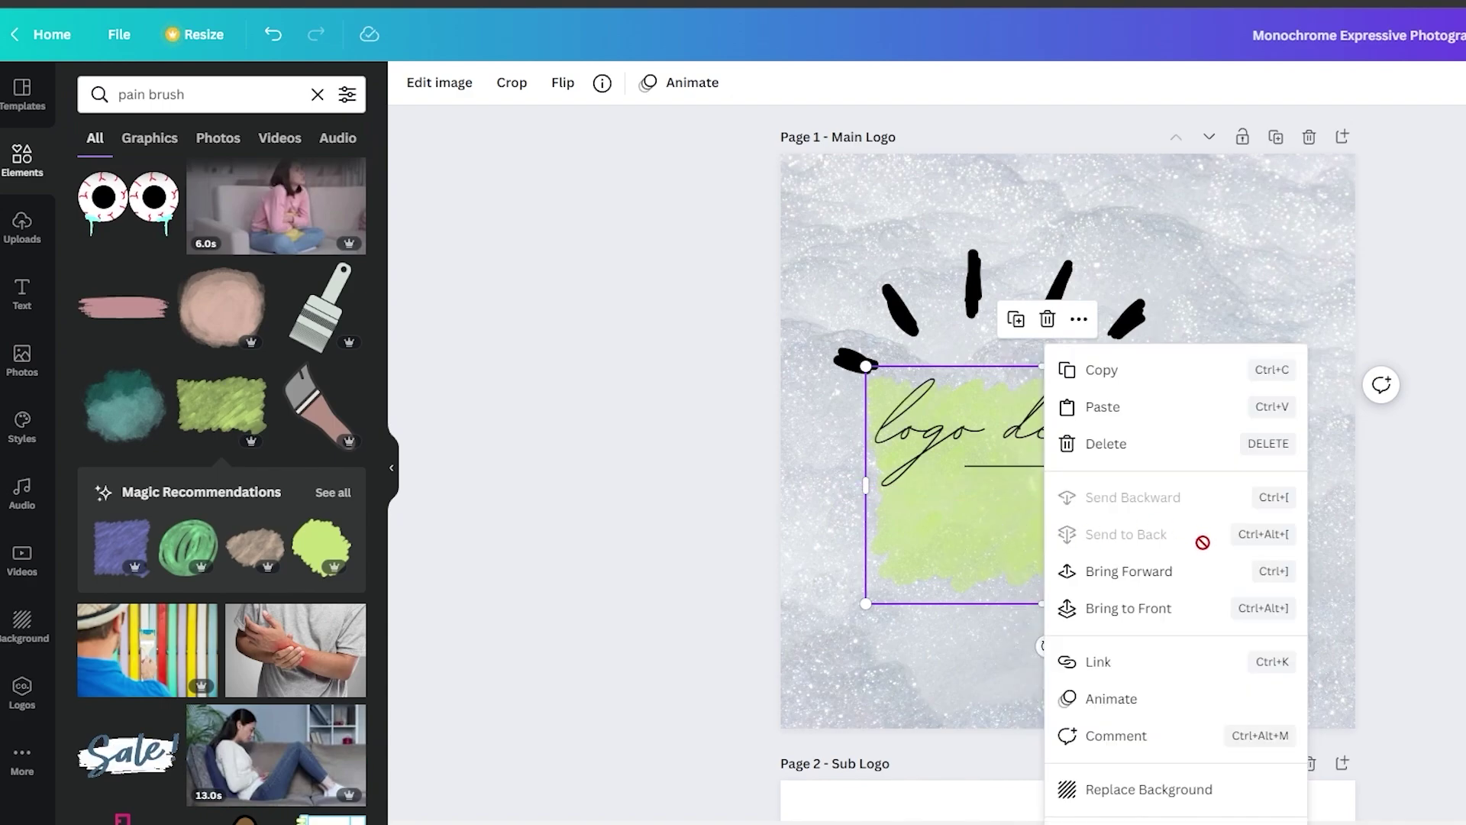
left_click(923, 512)
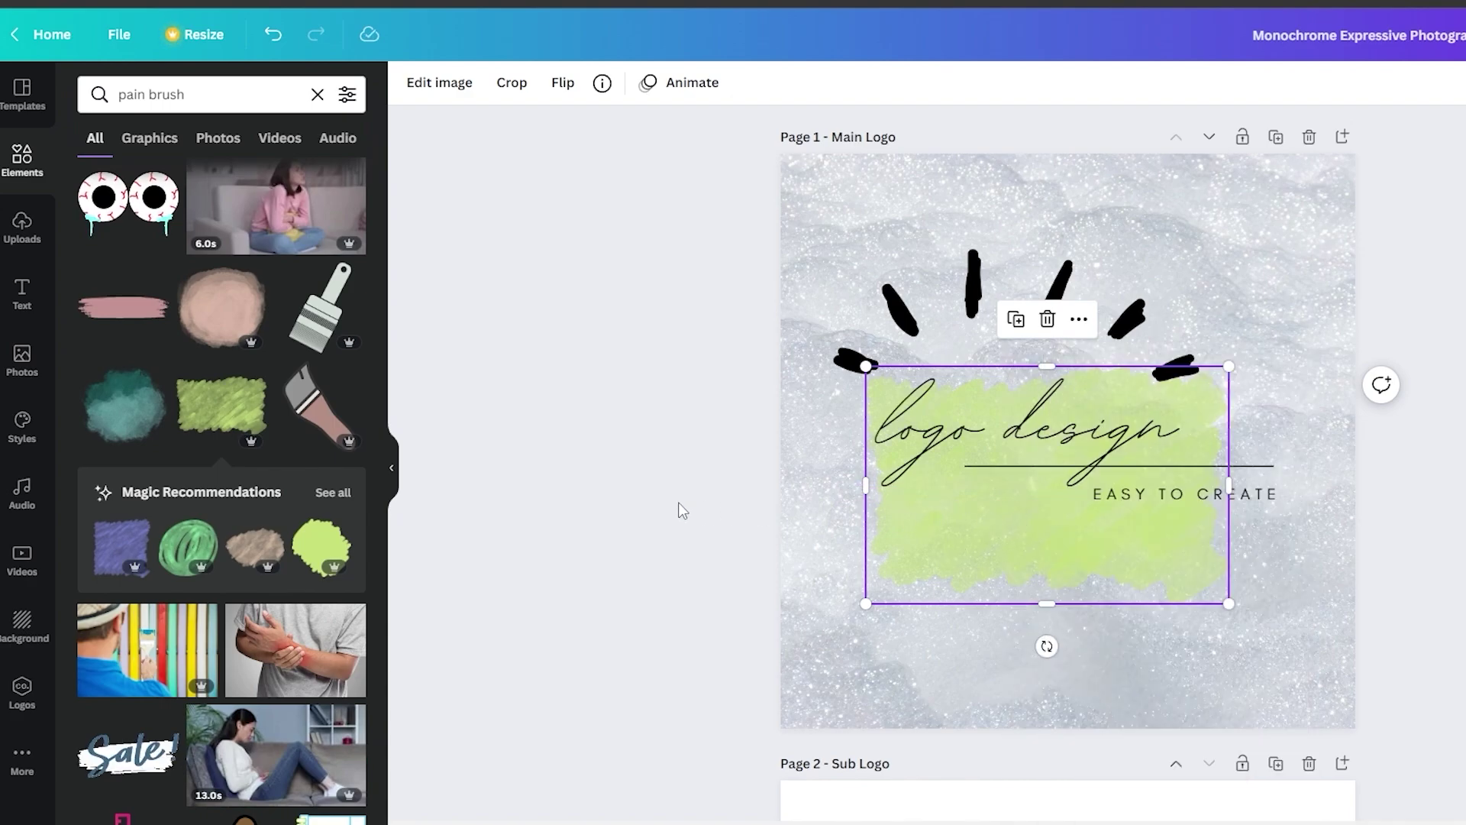
mouse_move(1116, 566)
left_mouse_down()
mouse_move(1110, 539)
mouse_move(1092, 539)
left_mouse_up()
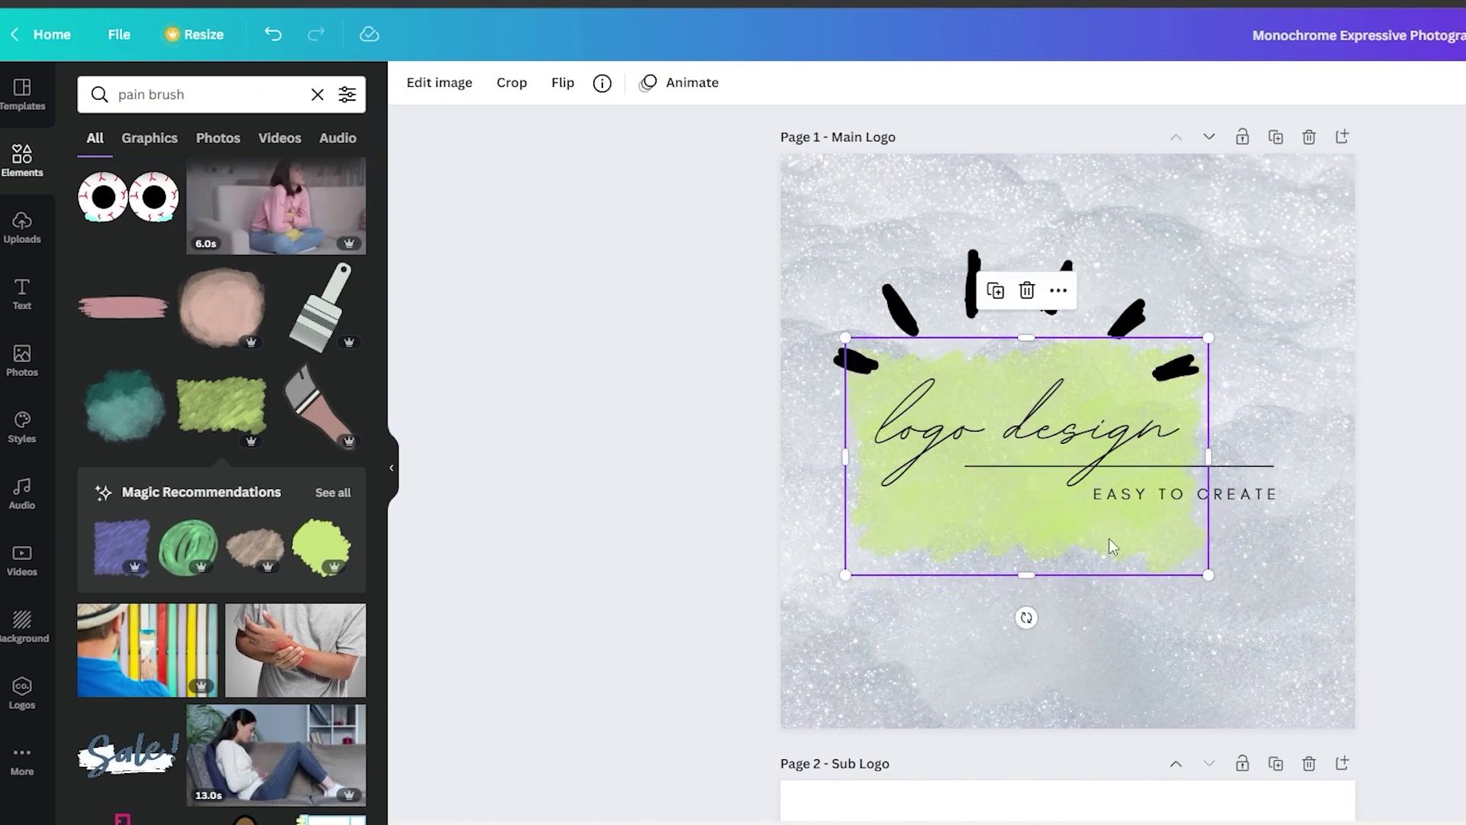
key("Escape")
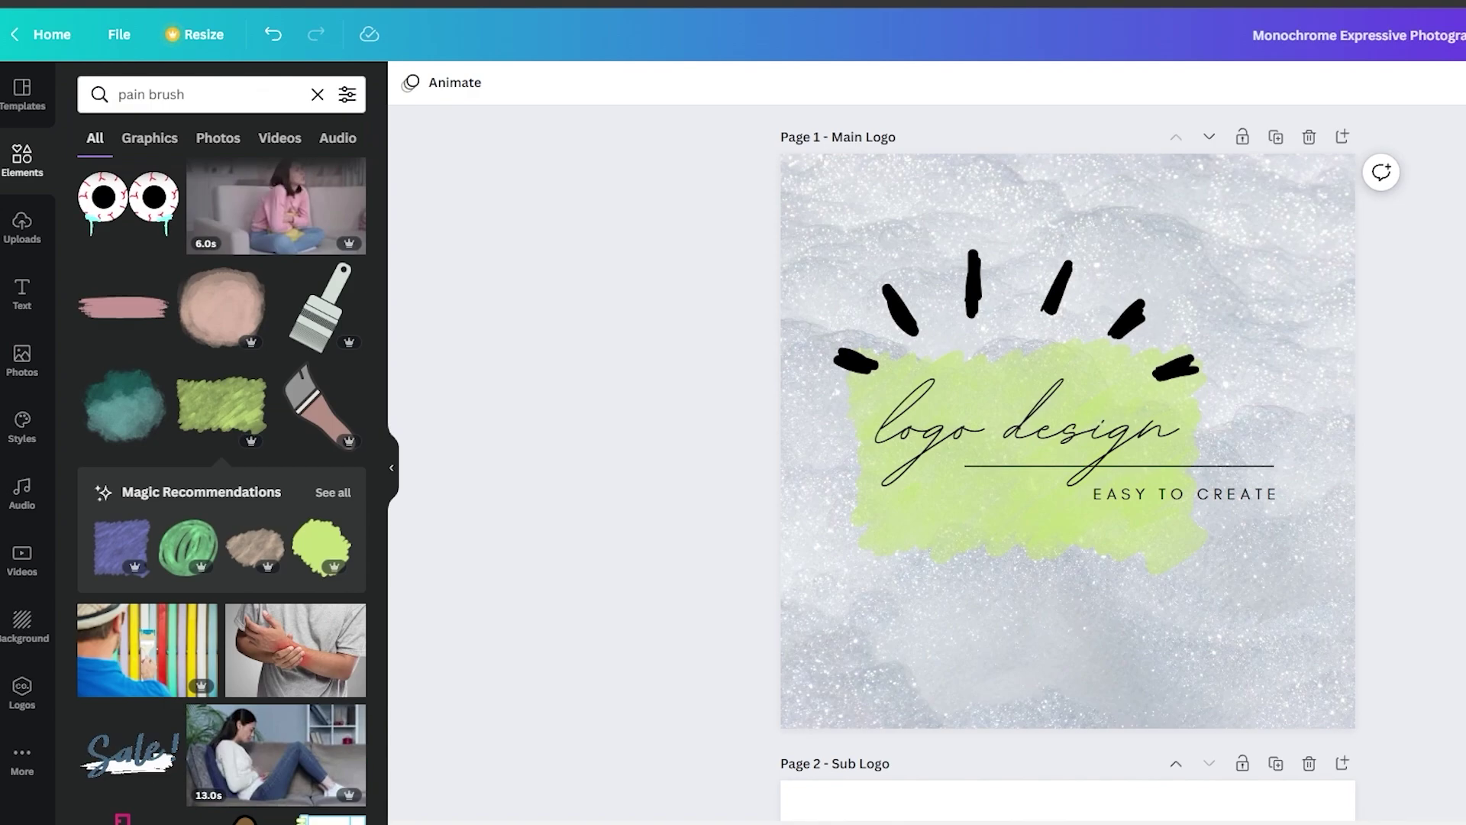
- Delete the glittery background to leave a plain white page, then bring up the Share panel
left_click(1270, 265)
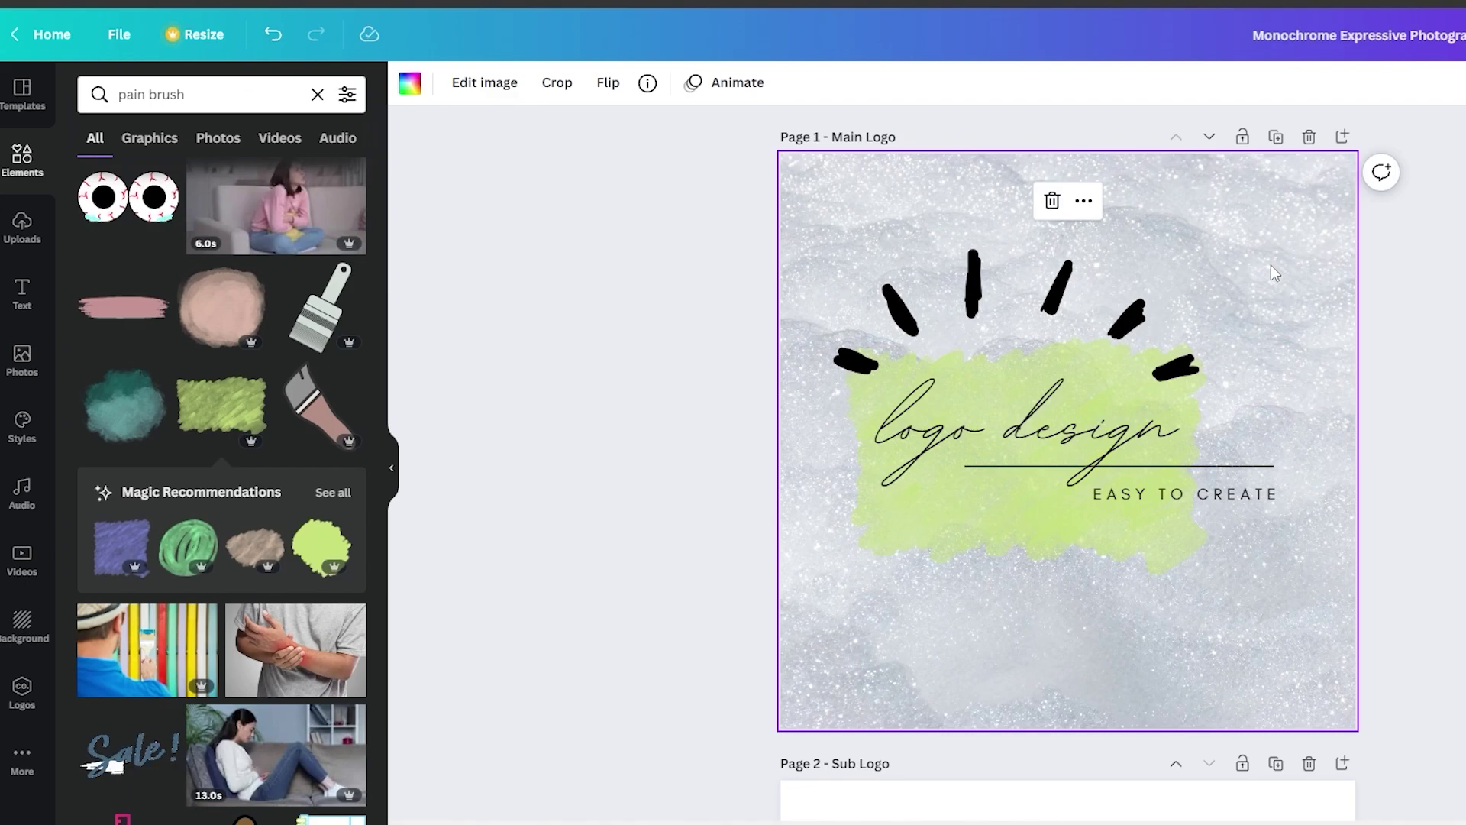
key("Delete")
left_click(1460, 547)
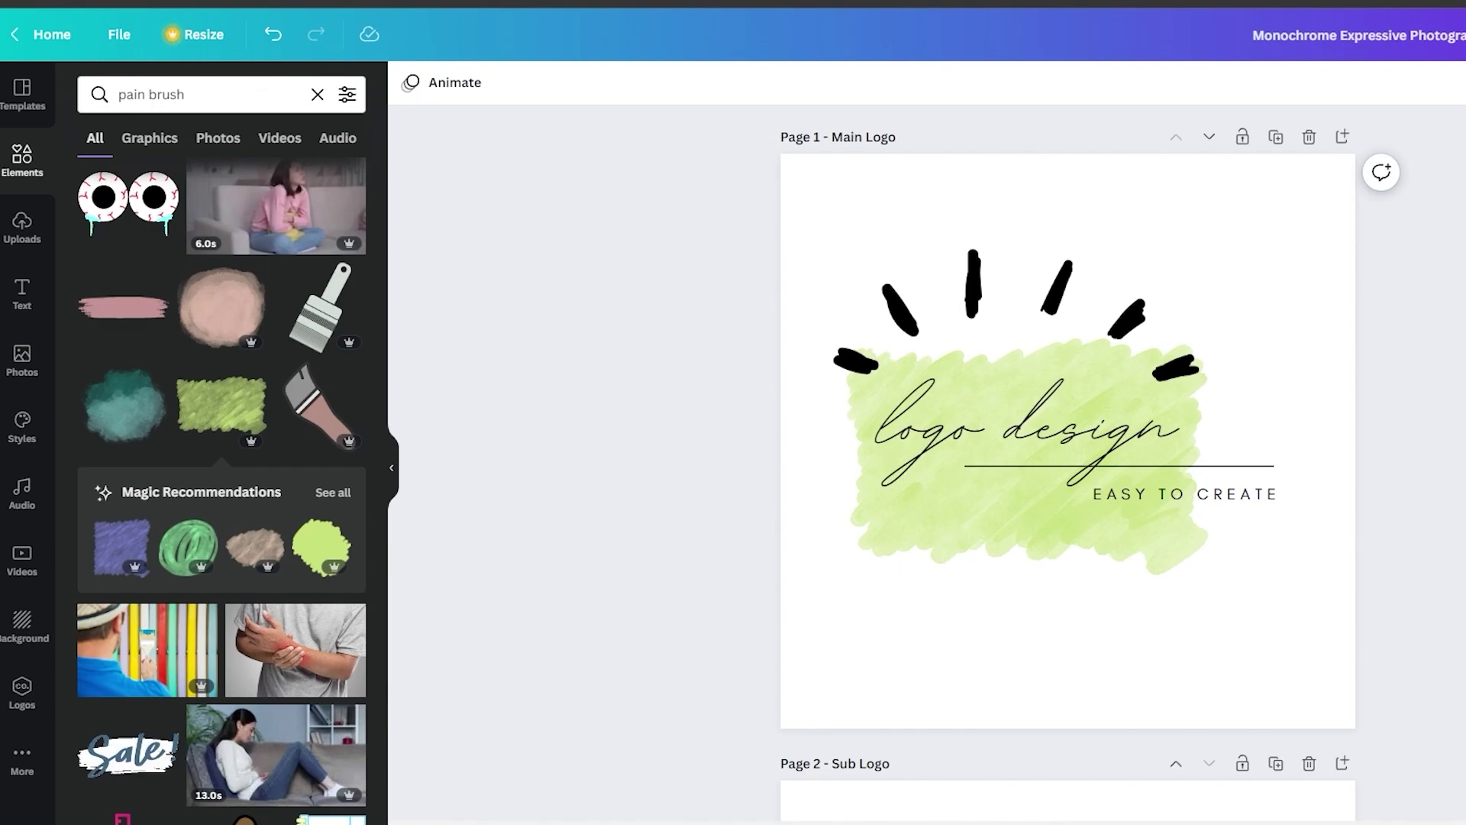
left_click(1465, 46)
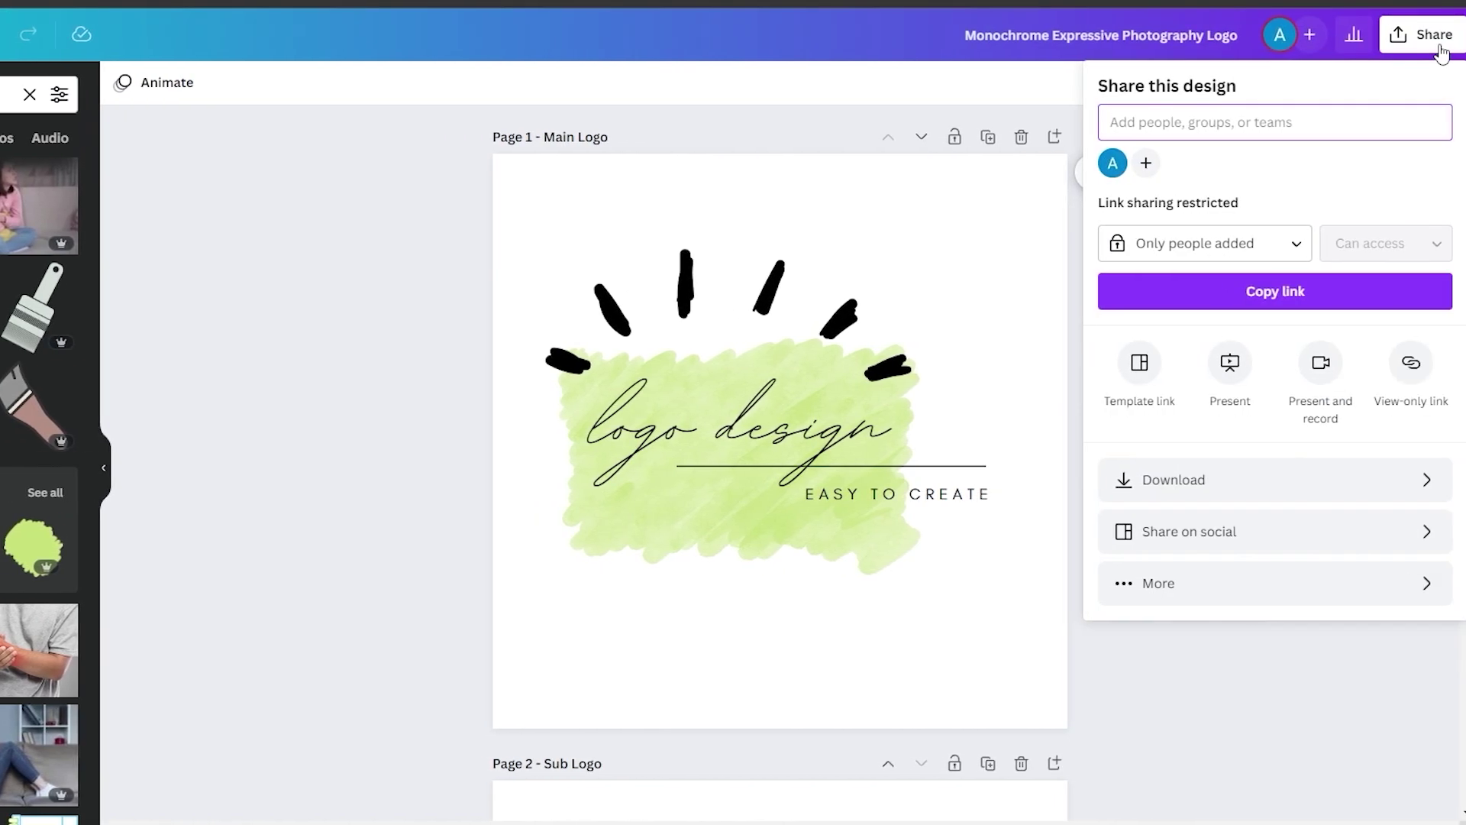
- Go to the download settings and keep PNG as the file type
left_click(1218, 479)
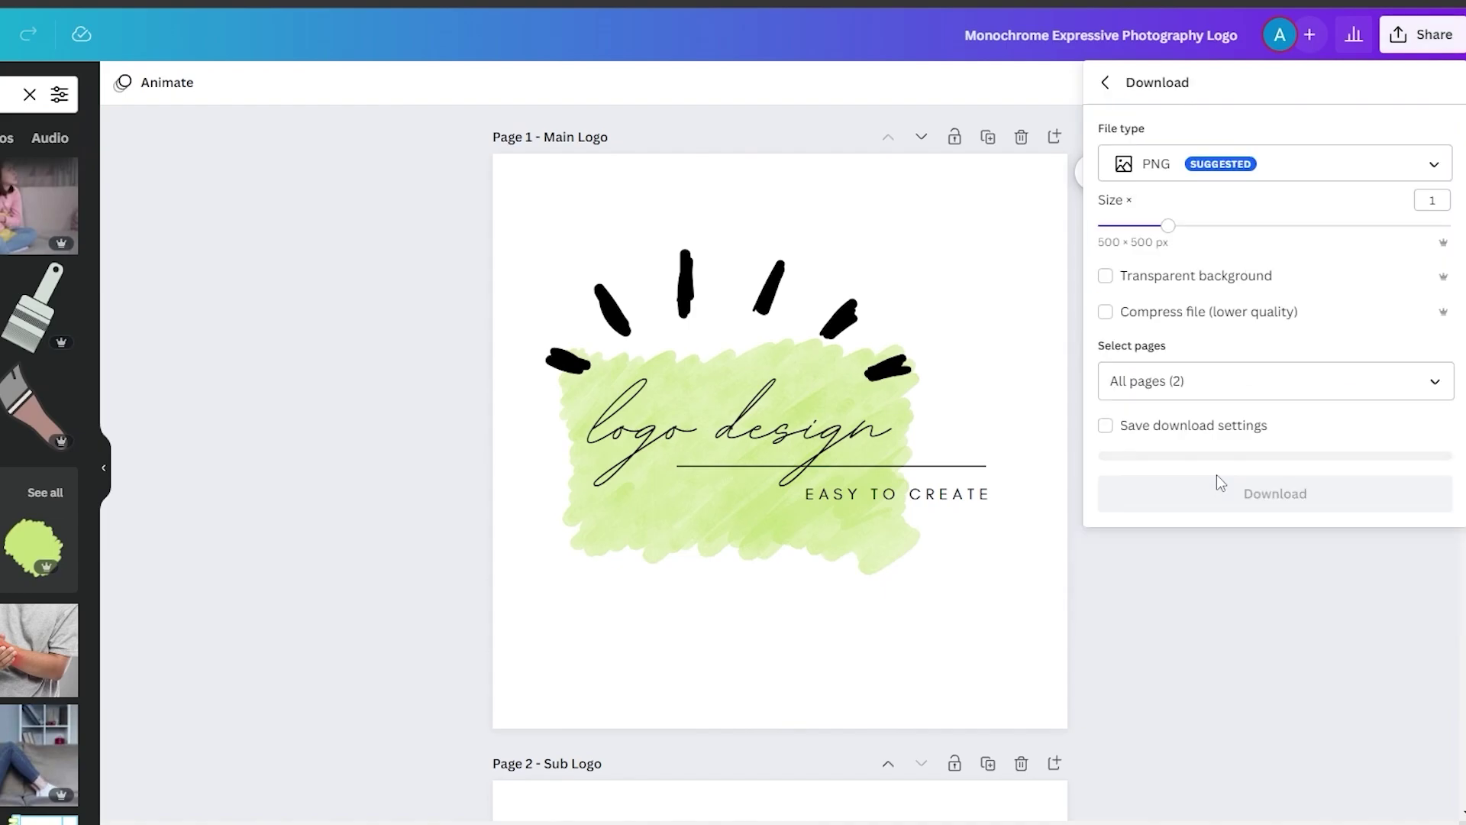
left_click(1290, 163)
left_click(1224, 184)
left_click(1221, 165)
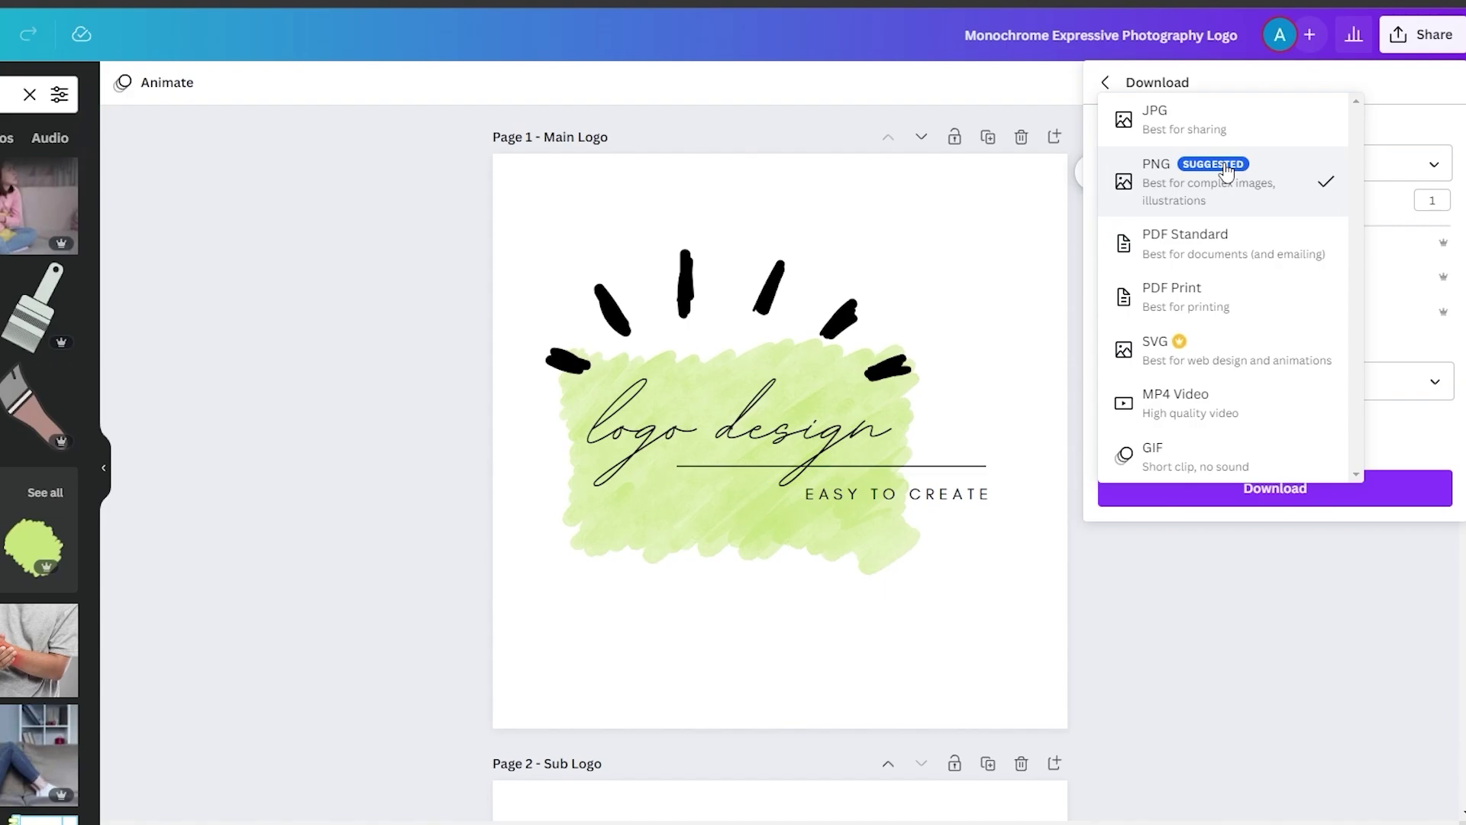
left_click(1233, 193)
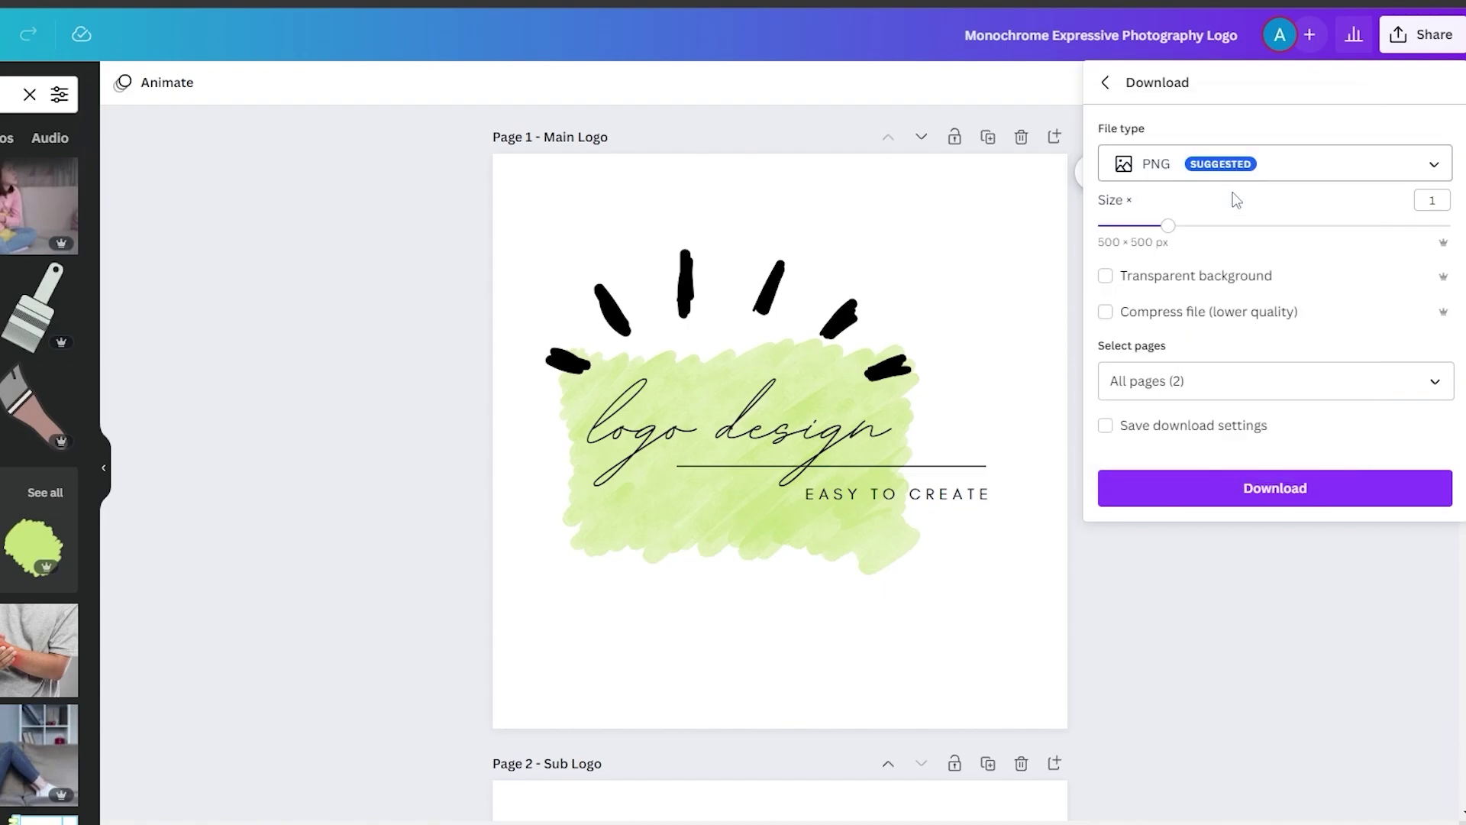
scroll(910, 499, "down", 4)
scroll(923, 606, "up", 4)
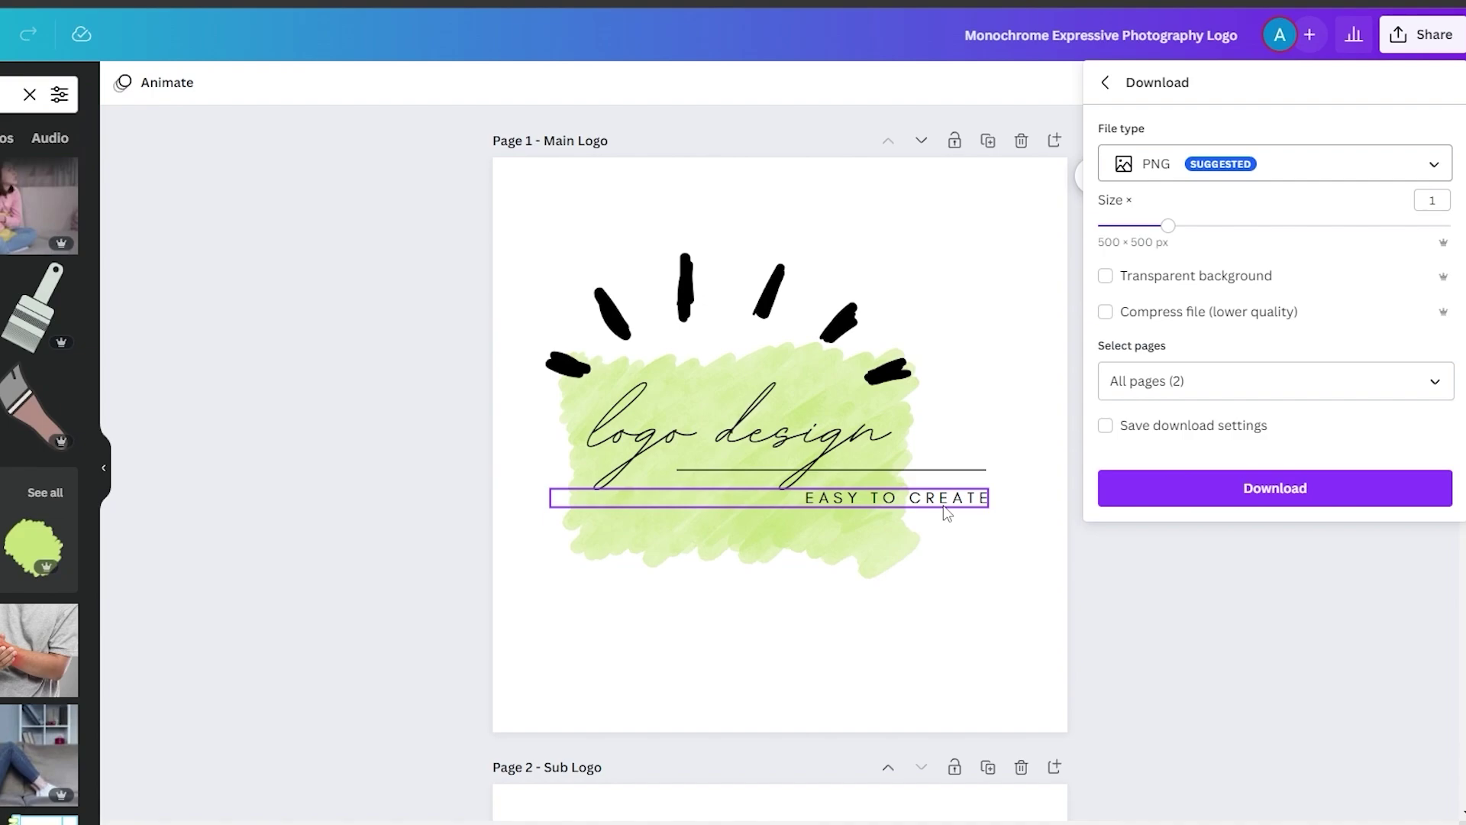
- Limit the download to Page 1 with a transparent background and download the PNG
left_click(1220, 385)
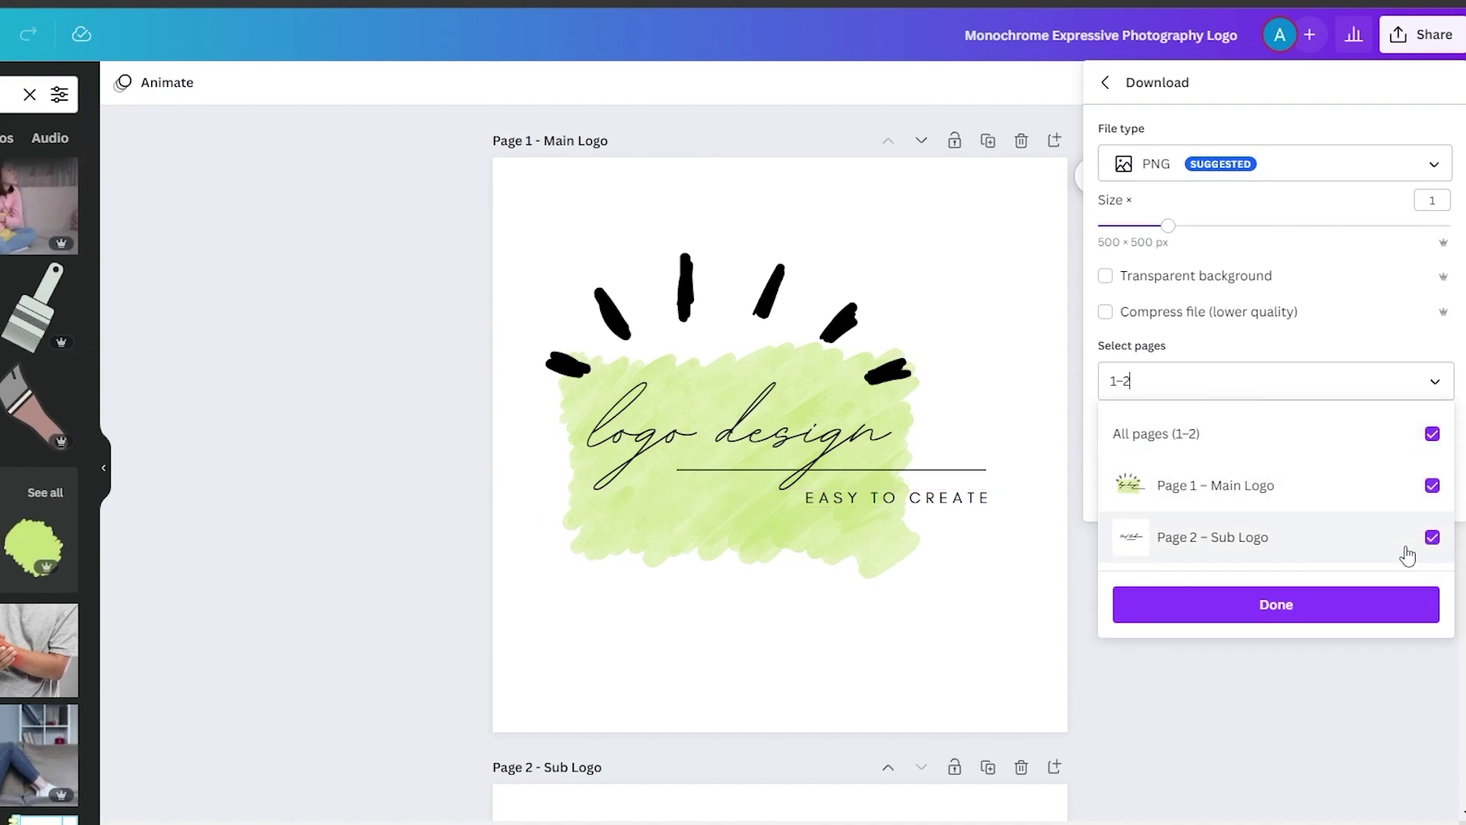
left_click(1431, 538)
left_click(1276, 604)
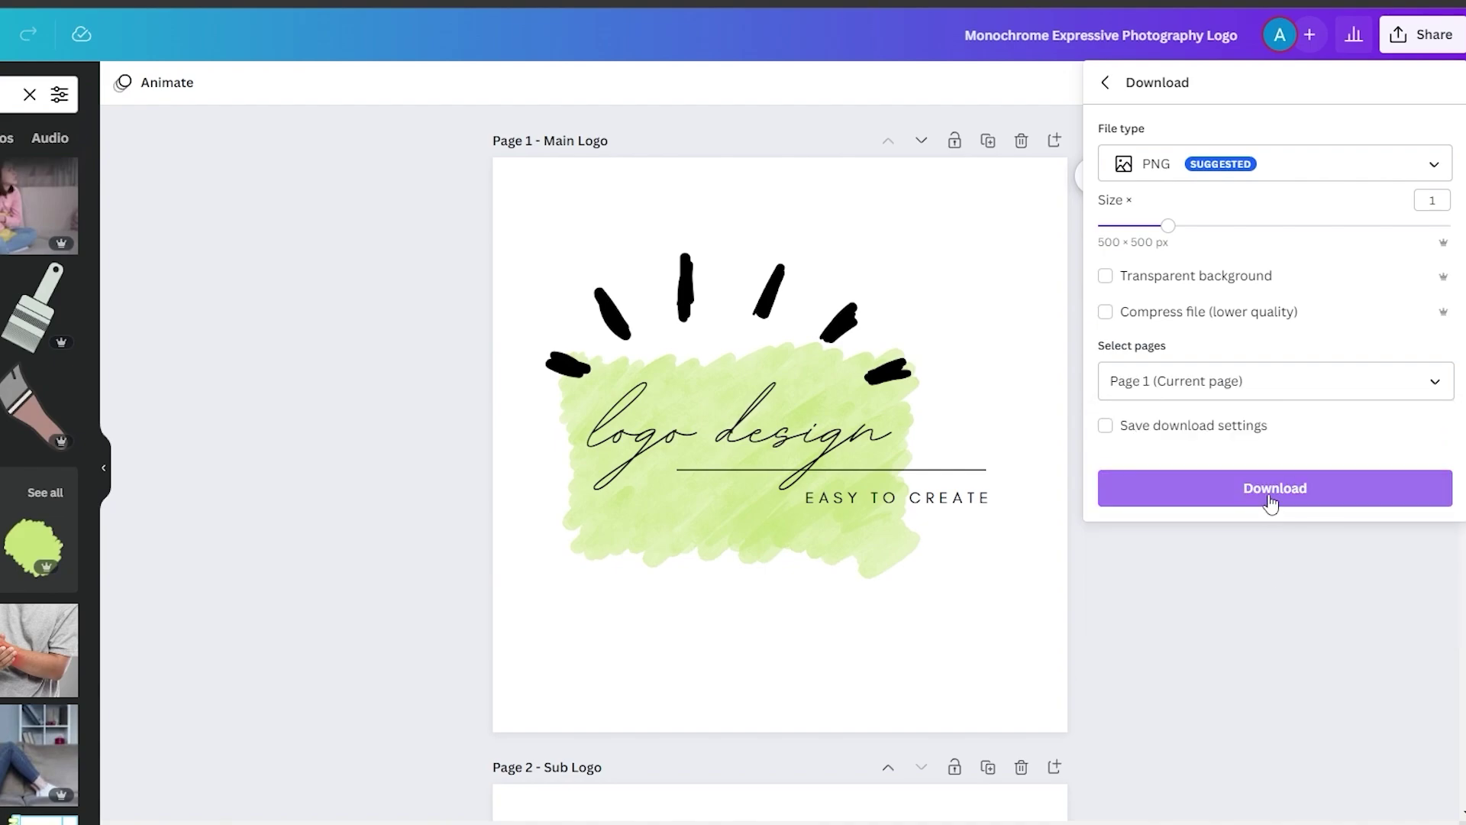
left_click(1104, 280)
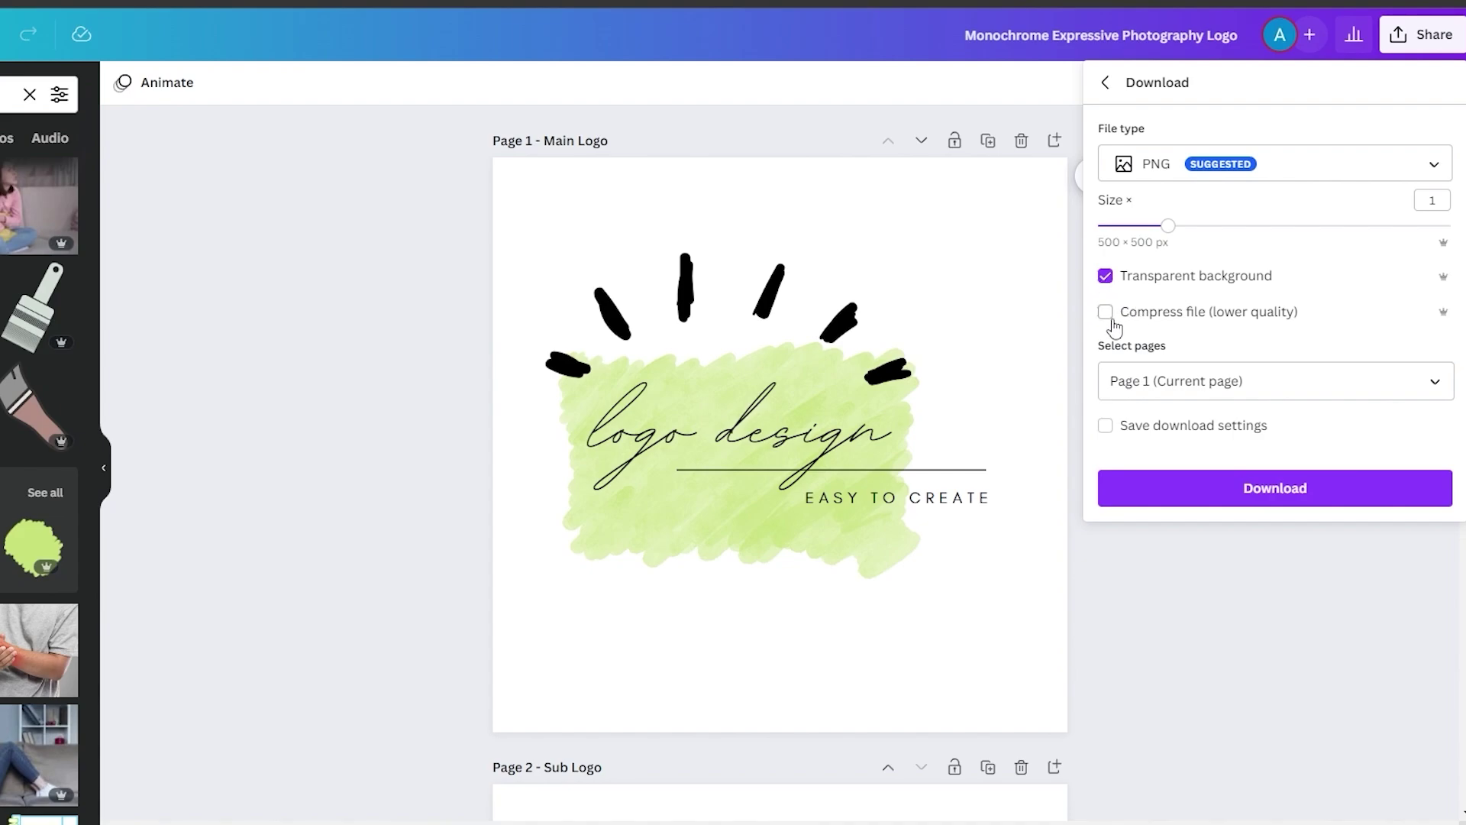
left_click(1267, 493)
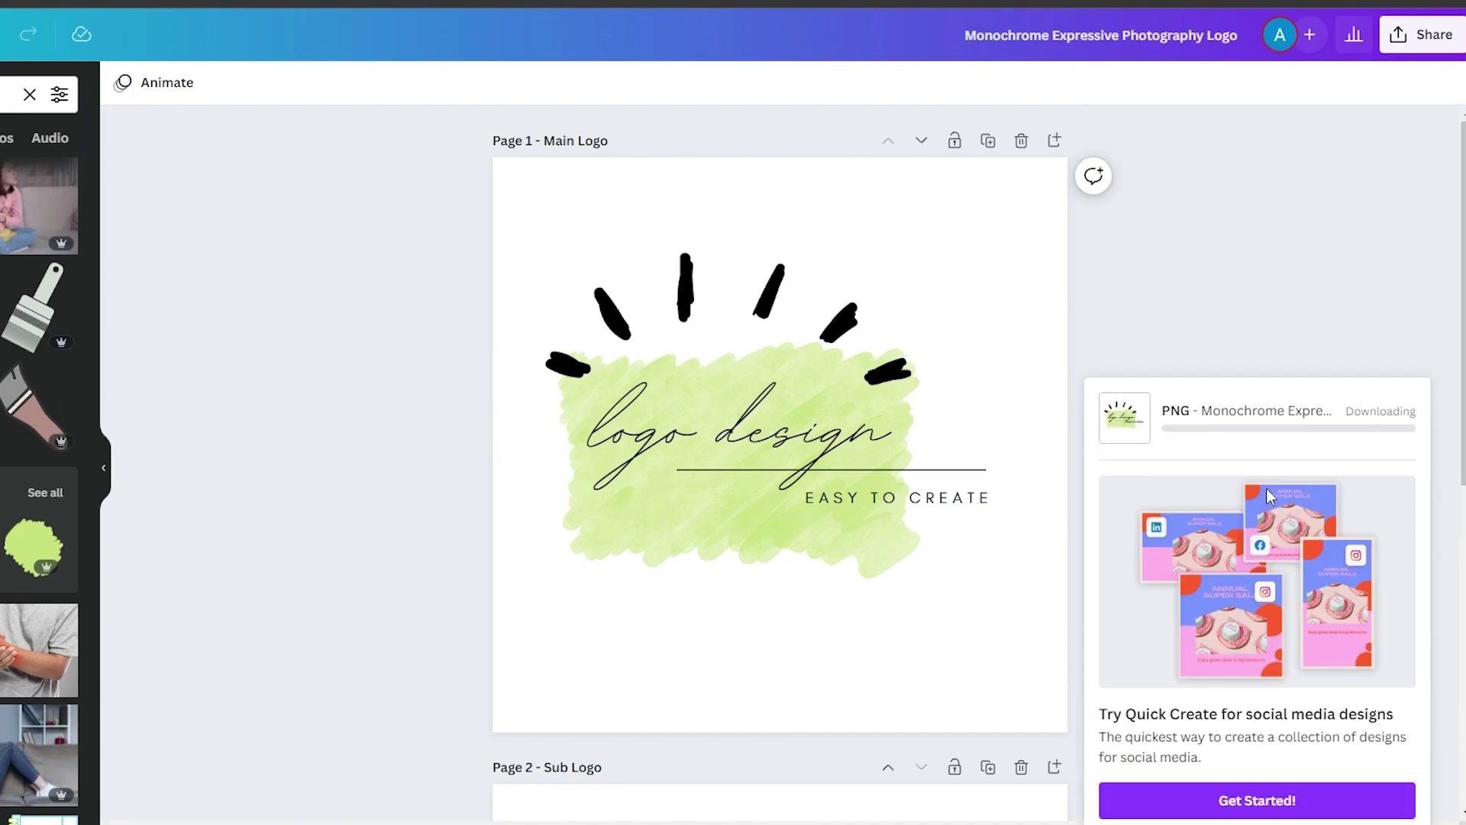